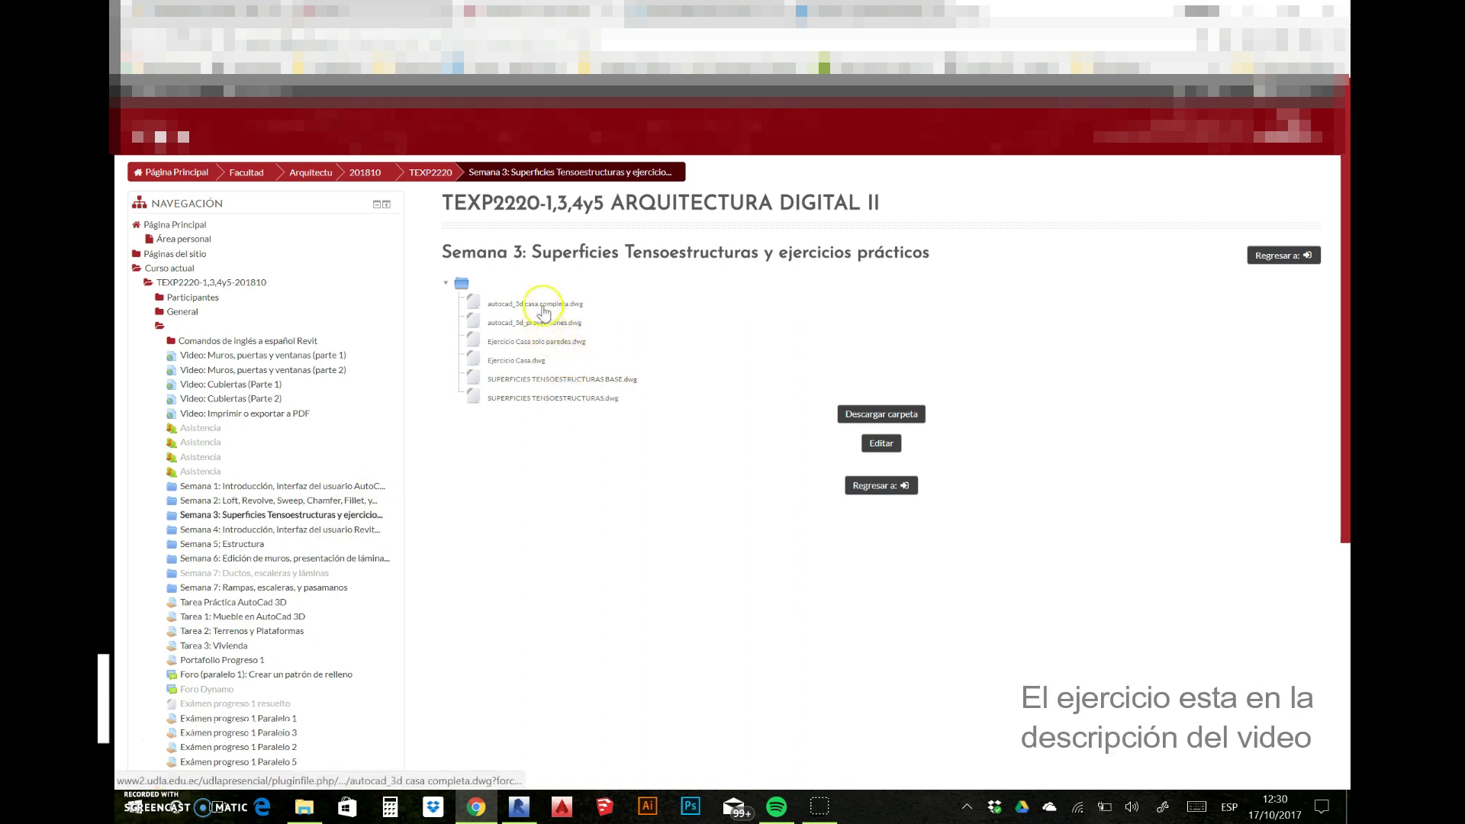
Step: Download autocad_3d casa completa.dwg from Moodle into Descargas and open it in AutoCAD
click(544, 305)
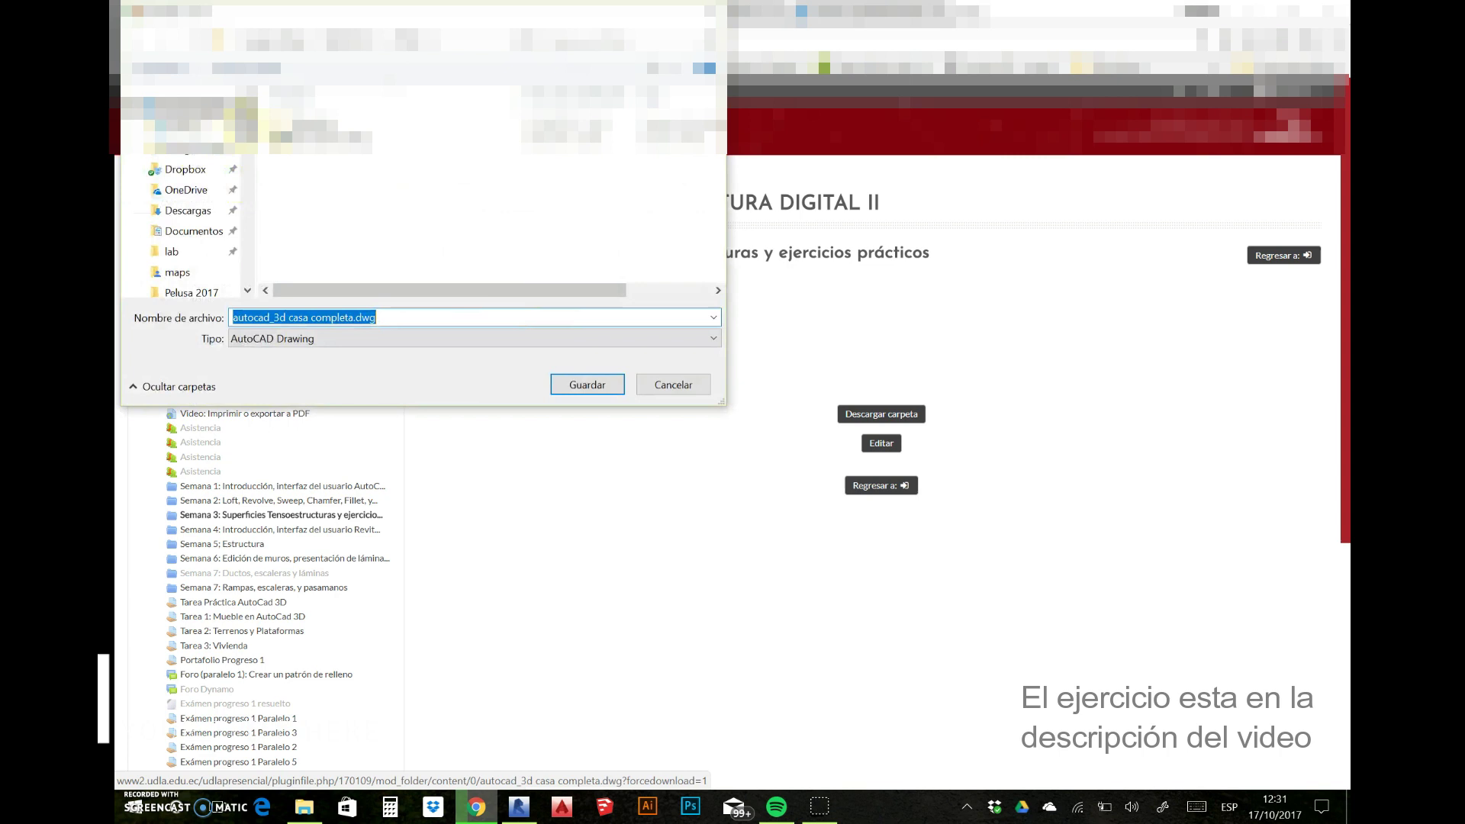
scroll(252, 160, down, 3)
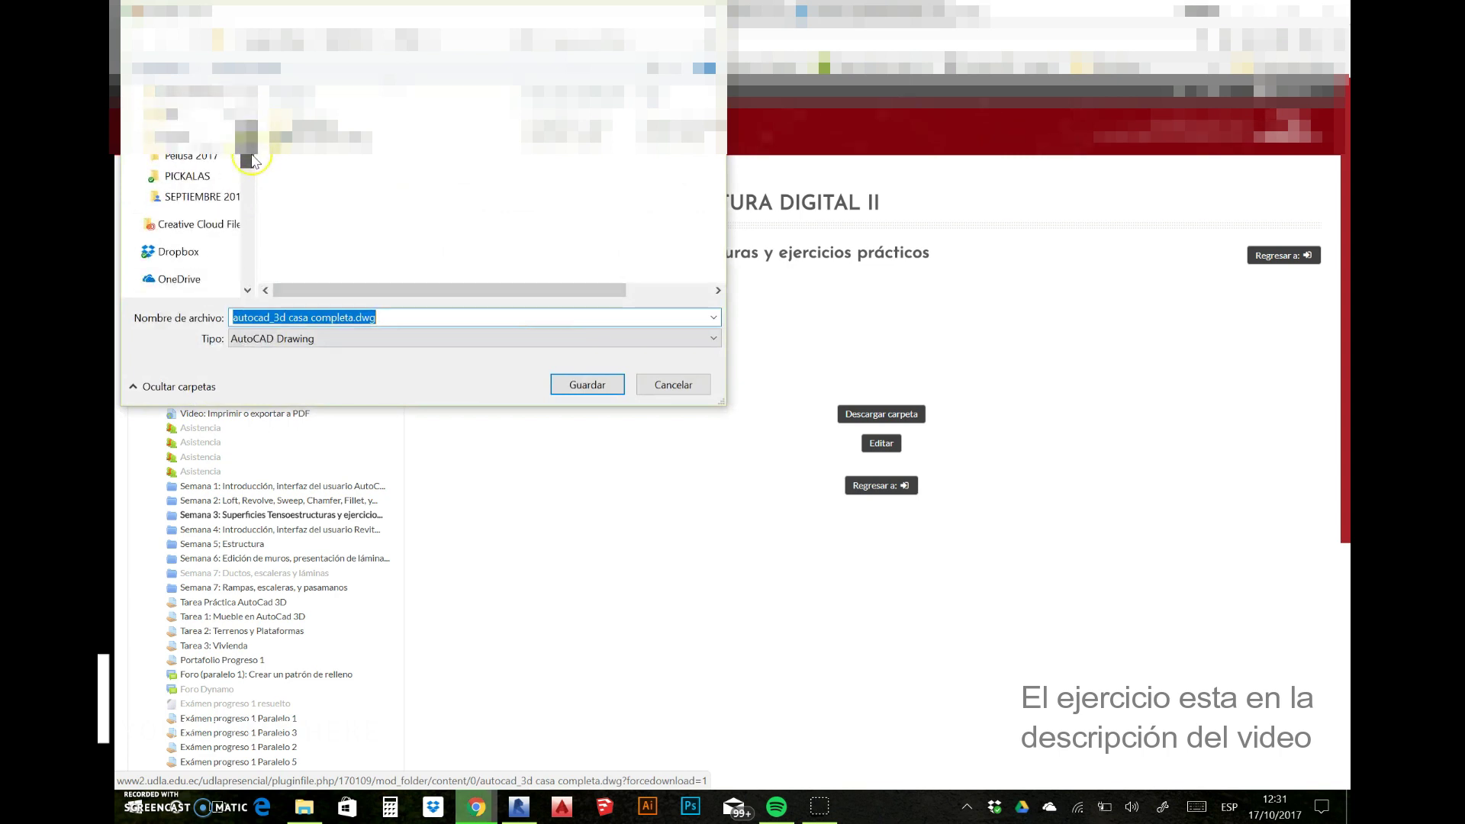
drag(252, 160, 252, 115)
click(191, 214)
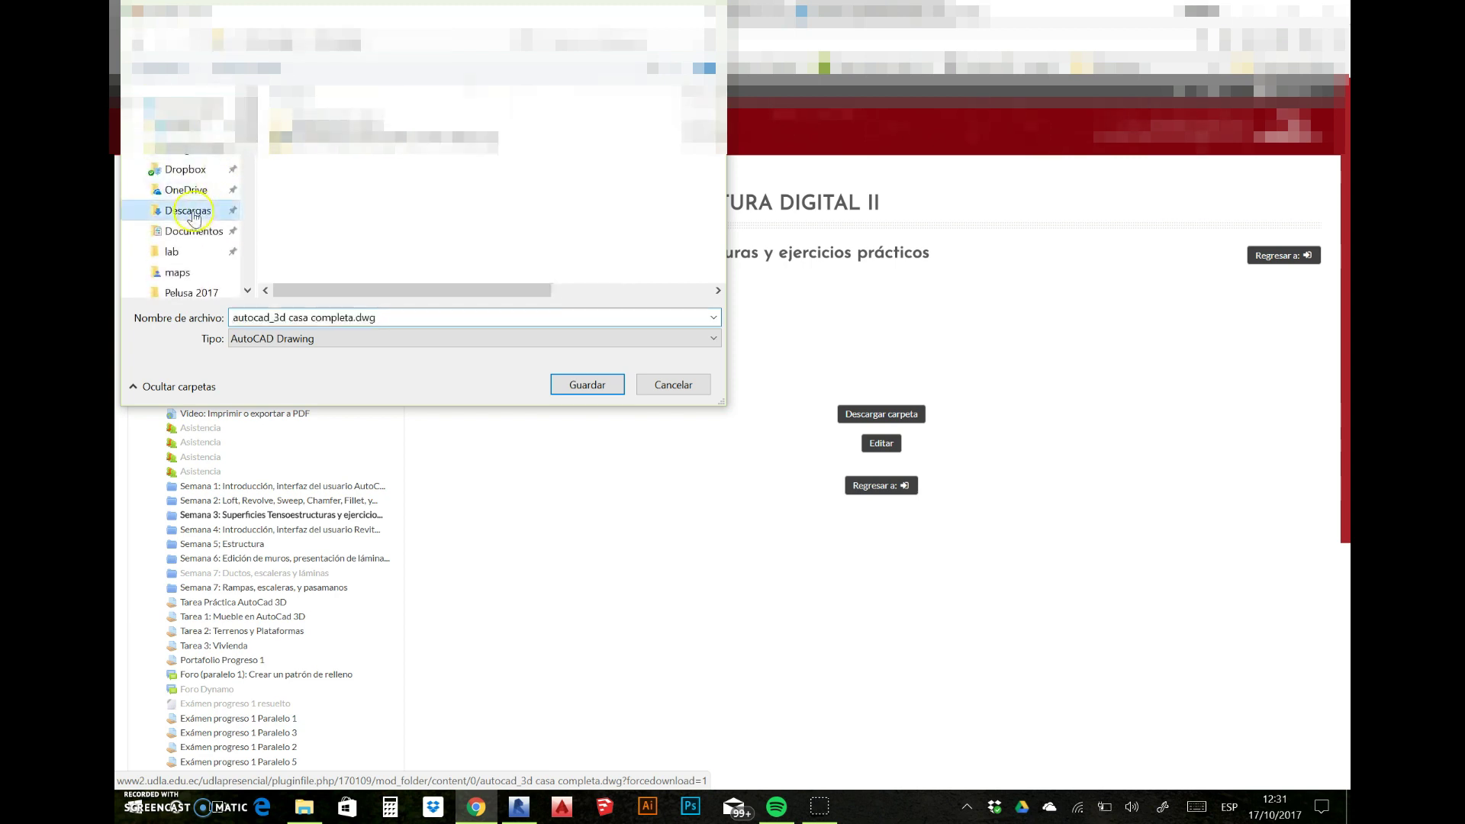
click(584, 387)
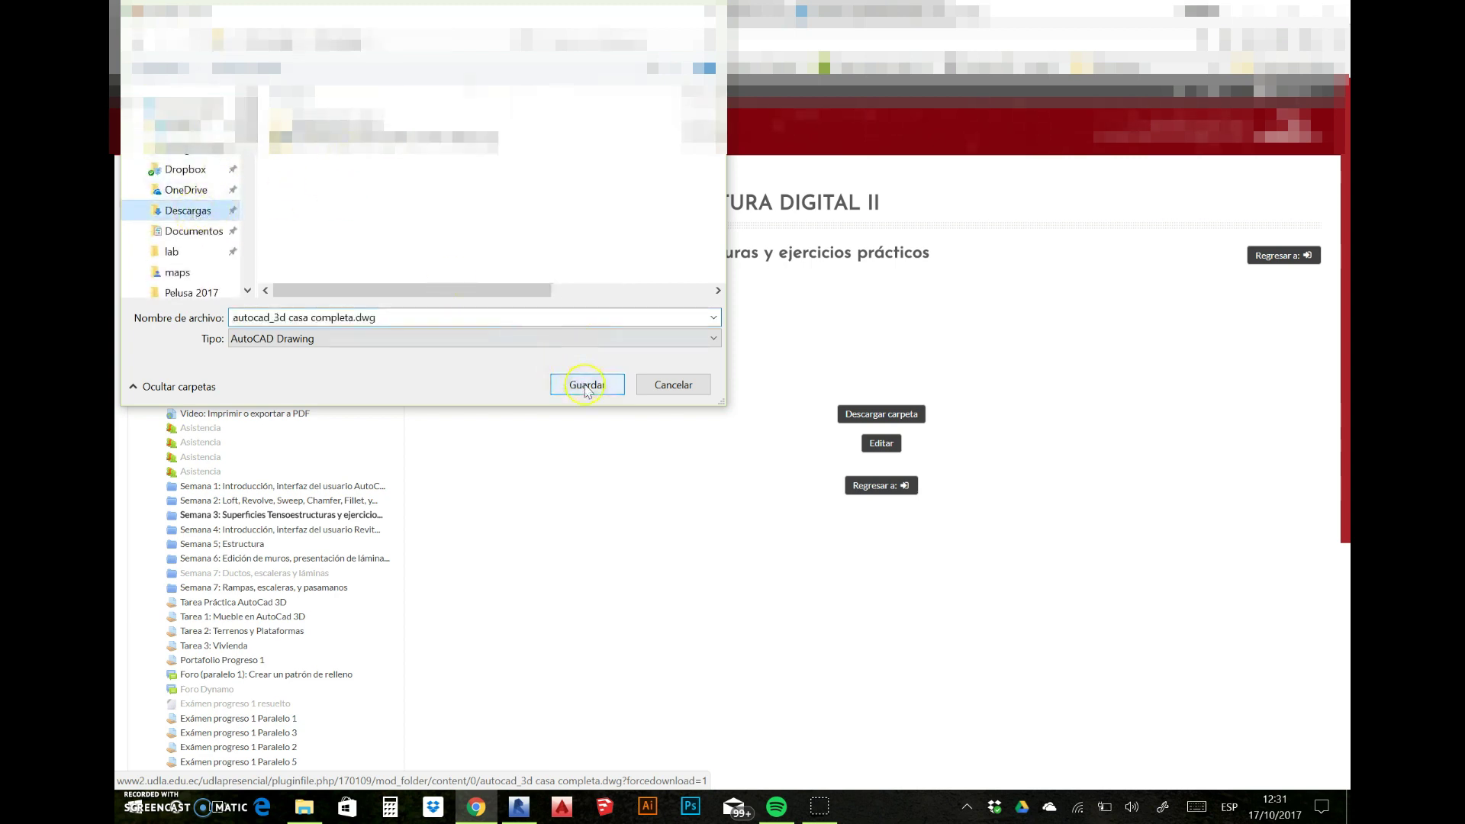
click(587, 389)
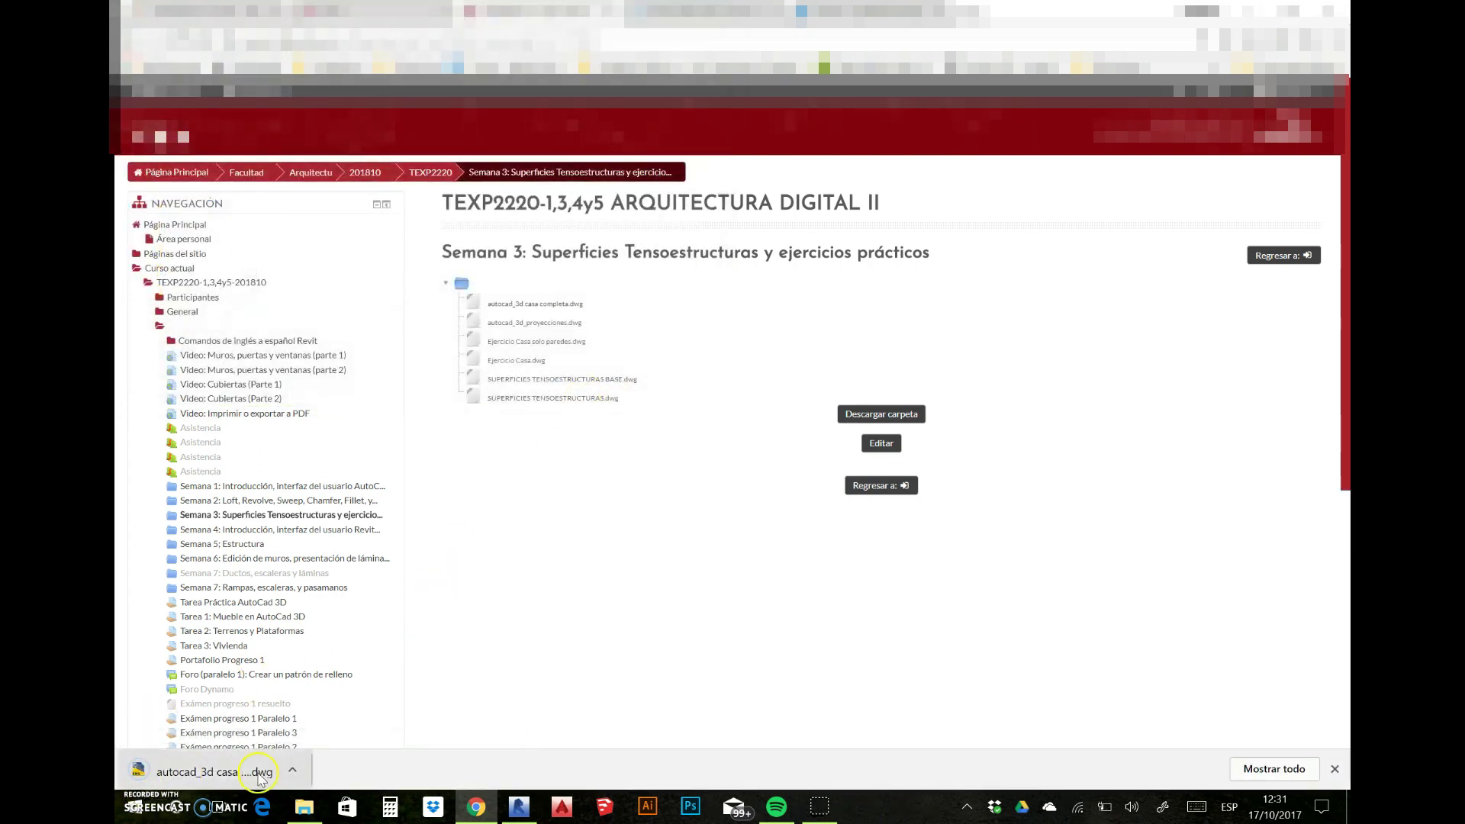
click(244, 771)
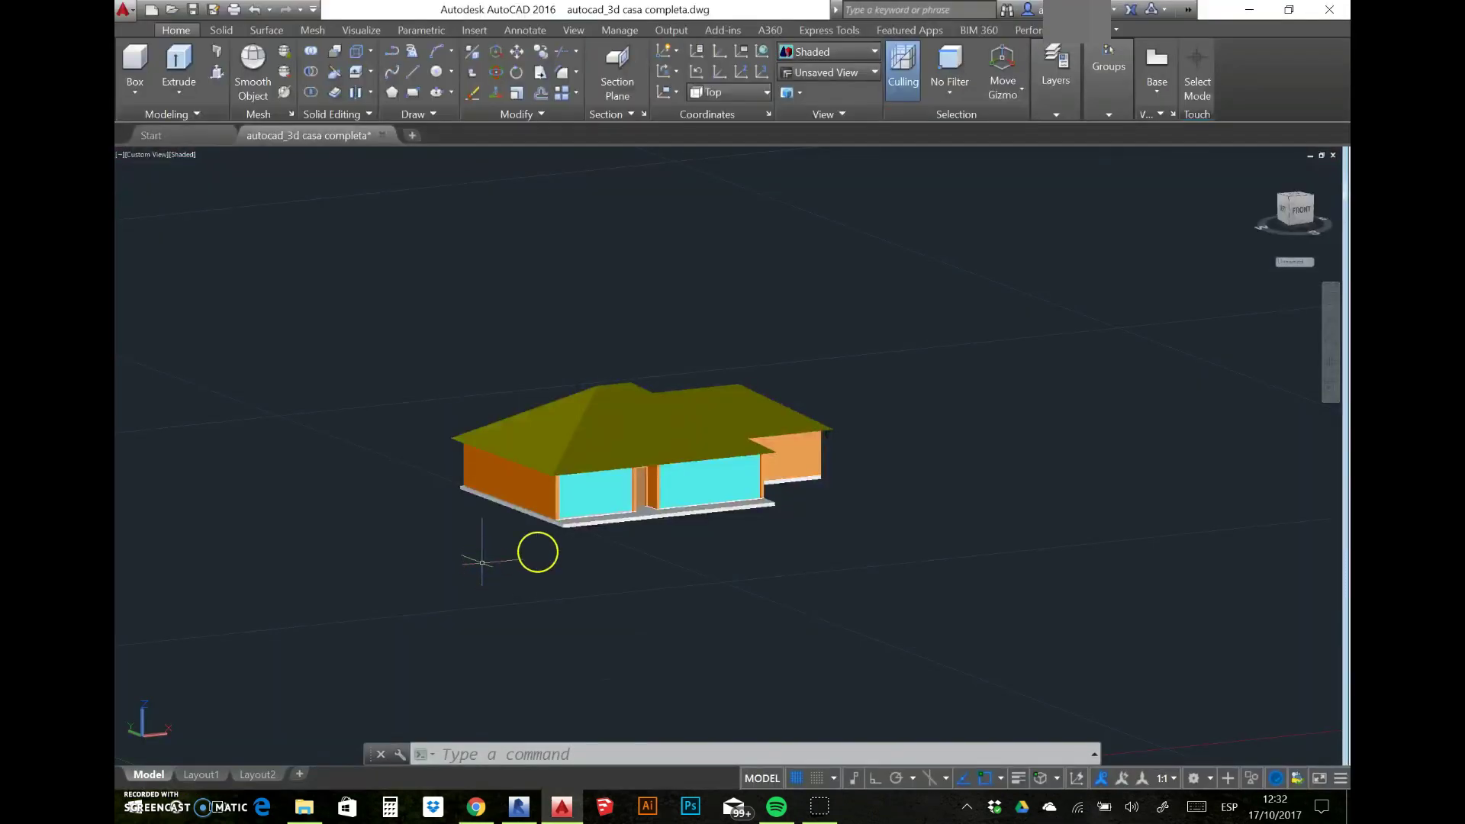
Step: Orbit the shaded 3D house to inspect its roof, walls and base
mouse_move(583, 513)
shift+middle_down()
mouse_move(608, 544)
mouse_move(758, 556)
mouse_move(867, 520)
mouse_move(739, 543)
mouse_move(546, 547)
mouse_move(509, 572)
mouse_move(572, 578)
shift+middle_up()
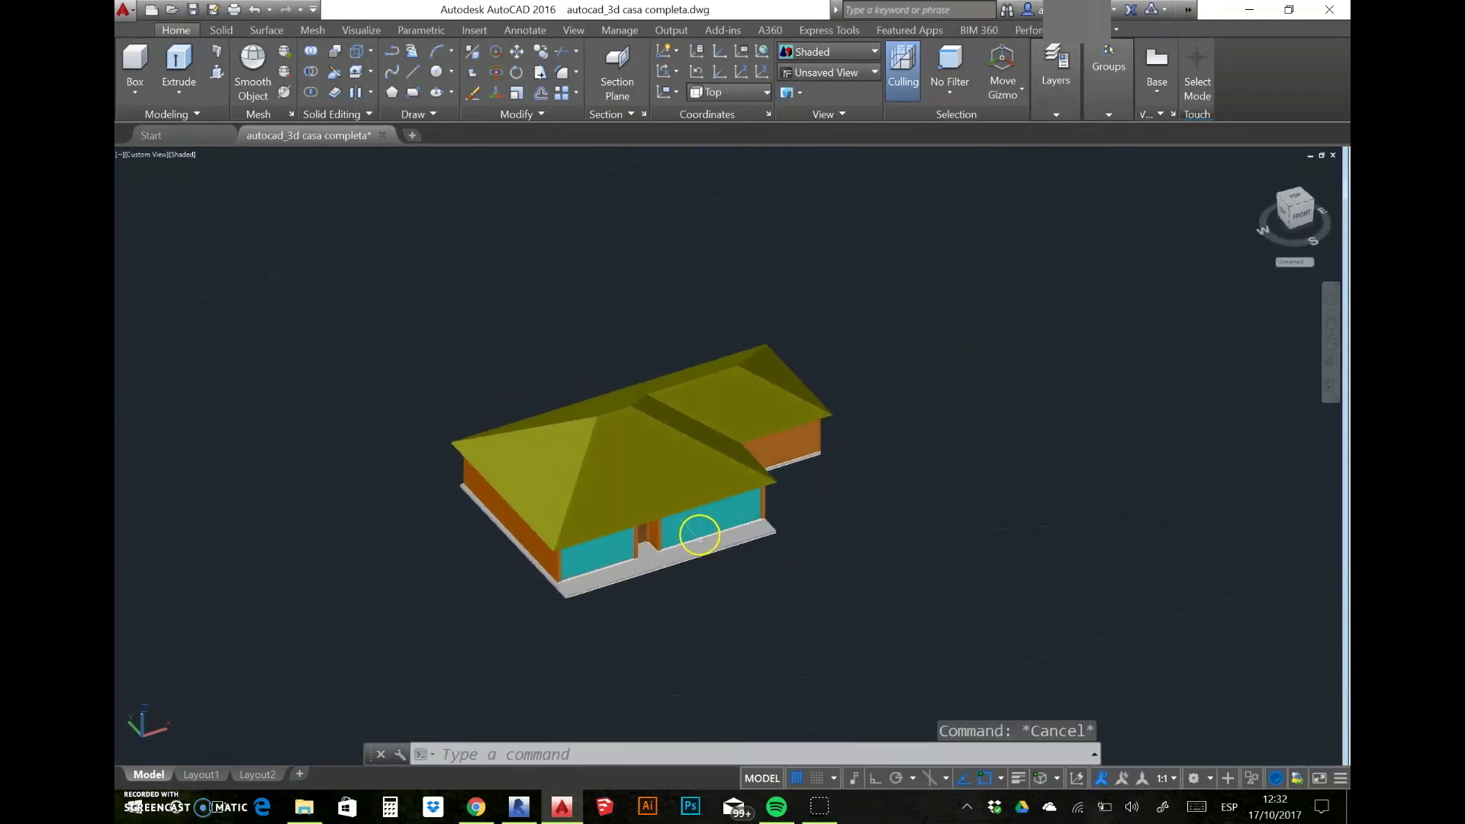
middle_drag(697, 526, 661, 472)
key(Escape)
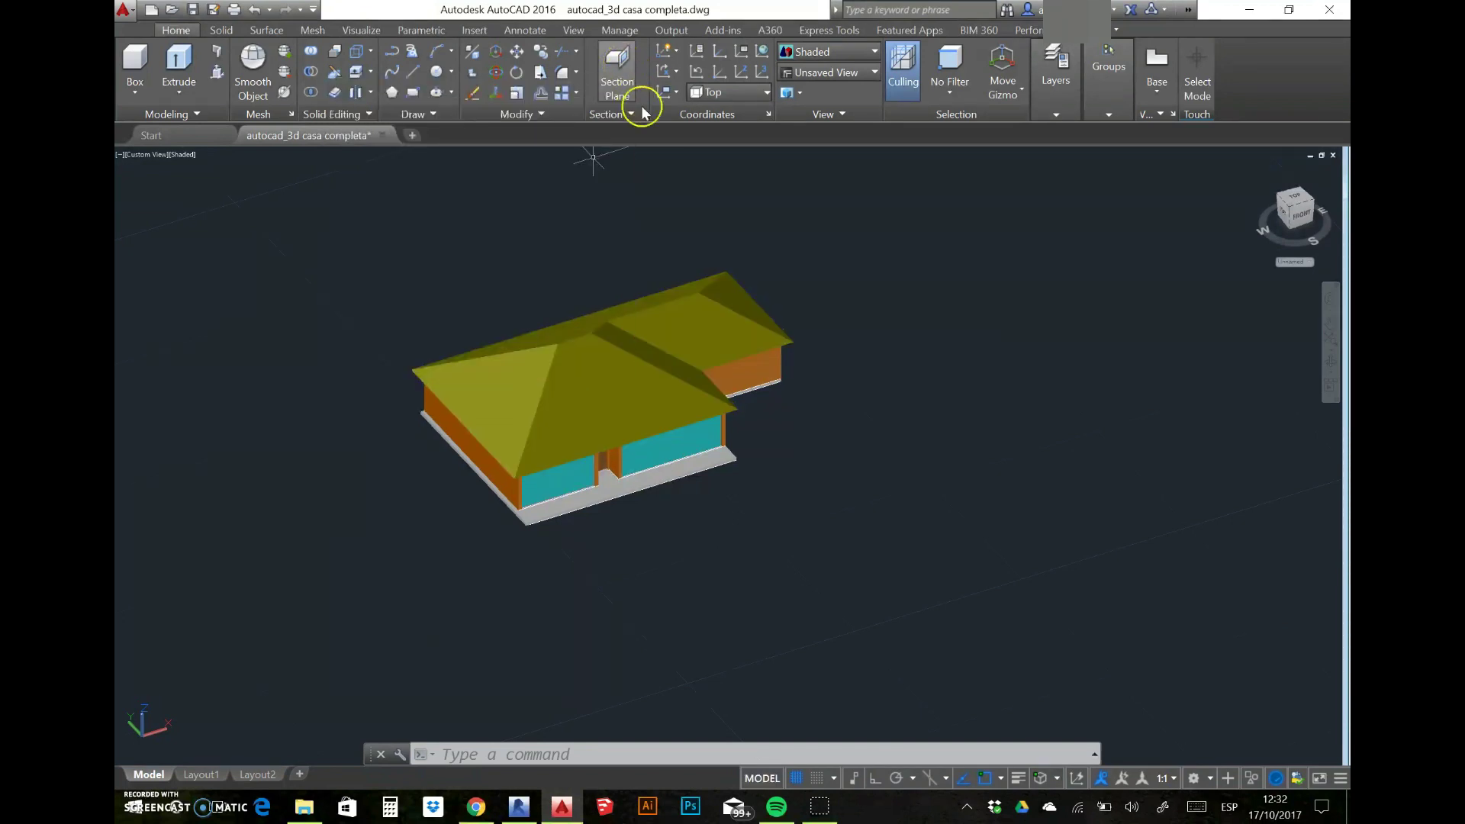
Step: Place a section plane on the front face of the house's base slab
click(639, 107)
mouse_move(751, 444)
shift+middle_down()
mouse_move(771, 428)
mouse_move(765, 460)
mouse_move(794, 404)
shift+middle_up()
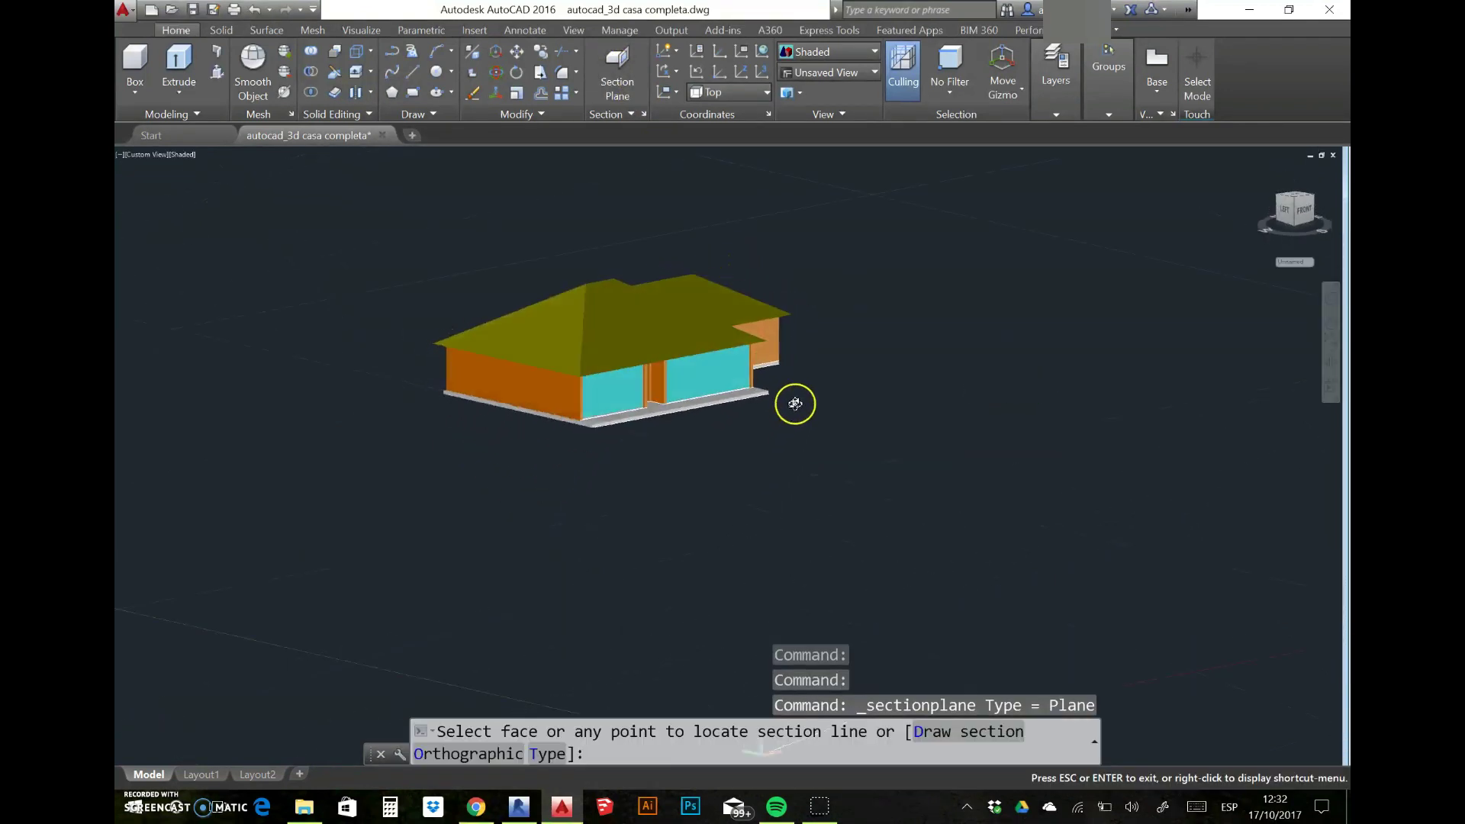
scroll(641, 416, up, 2)
scroll(606, 422, up, 2)
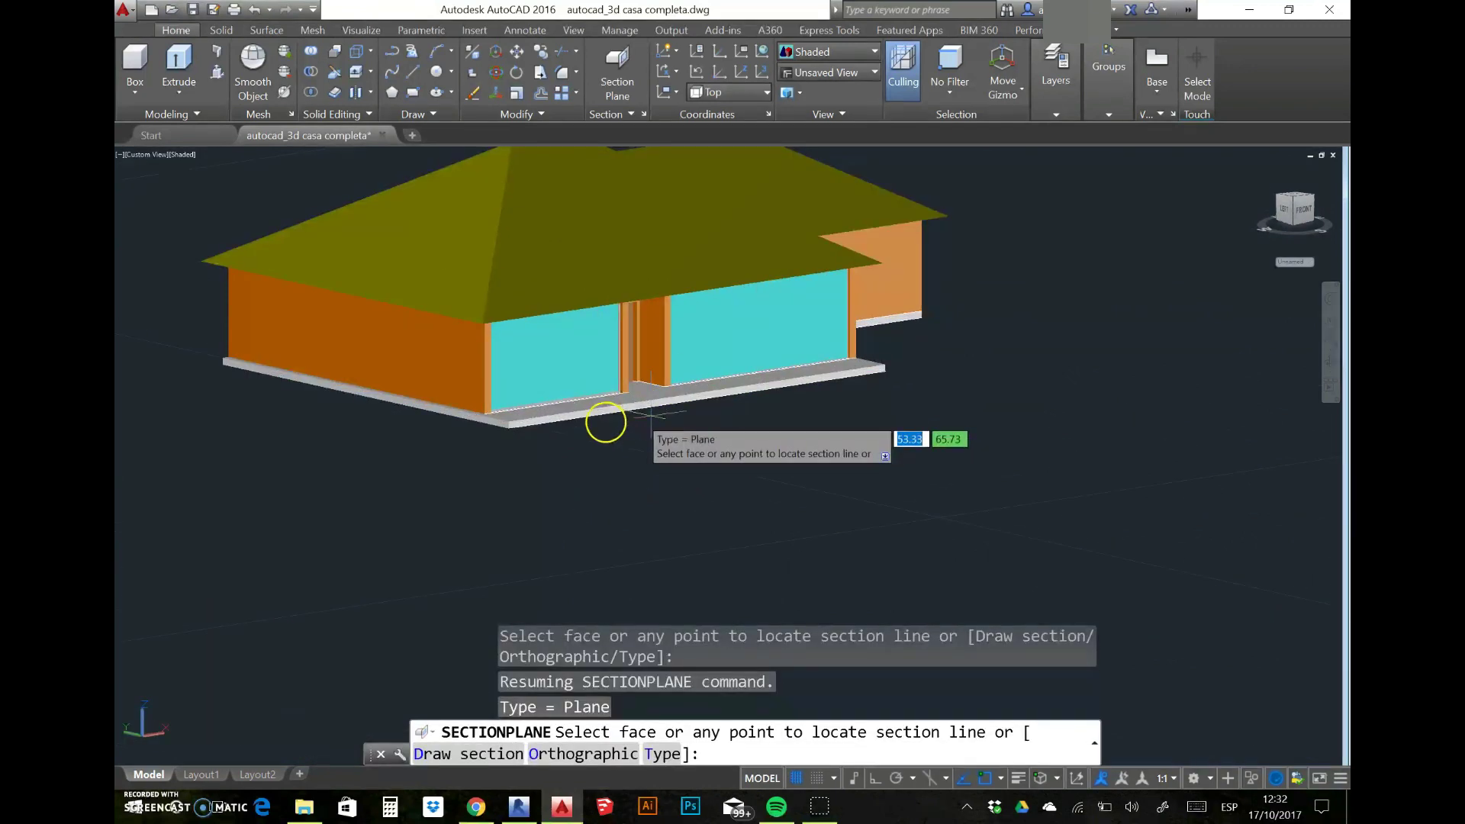
scroll(606, 422, up, 2)
scroll(573, 425, up, 2)
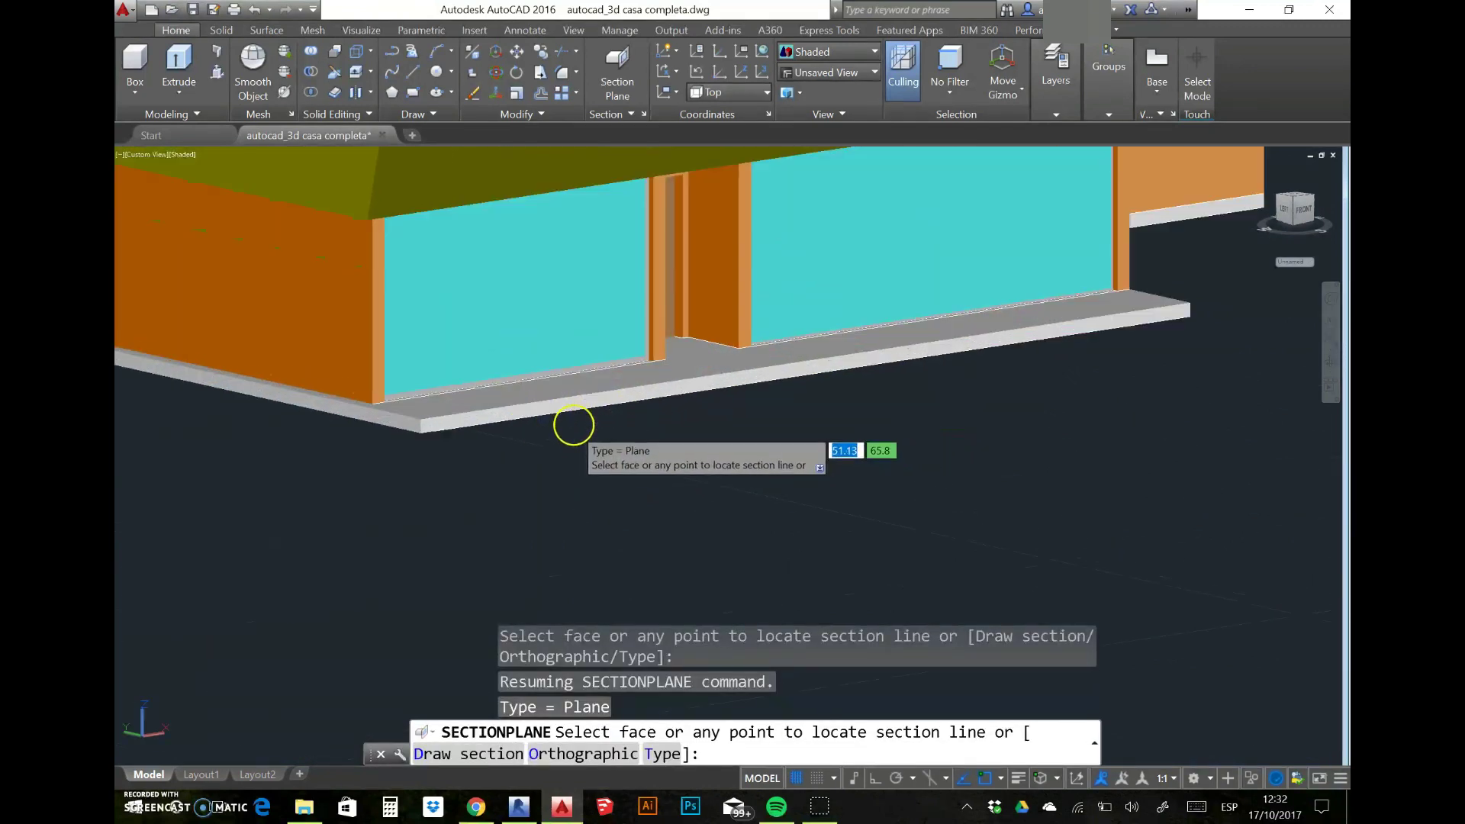
scroll(573, 425, up, 2)
middle_drag(596, 435, 649, 472)
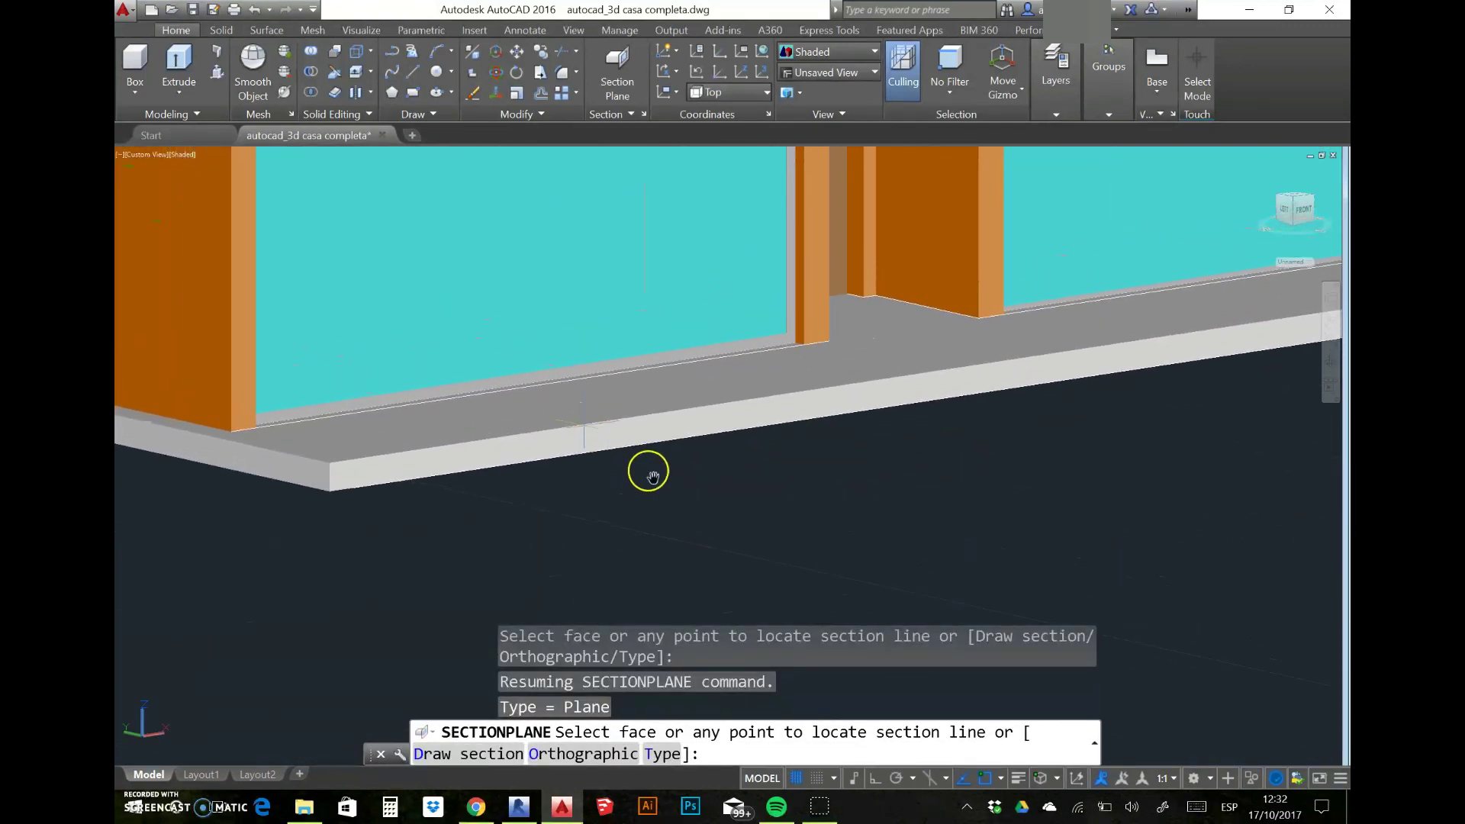
scroll(615, 473, down, 2)
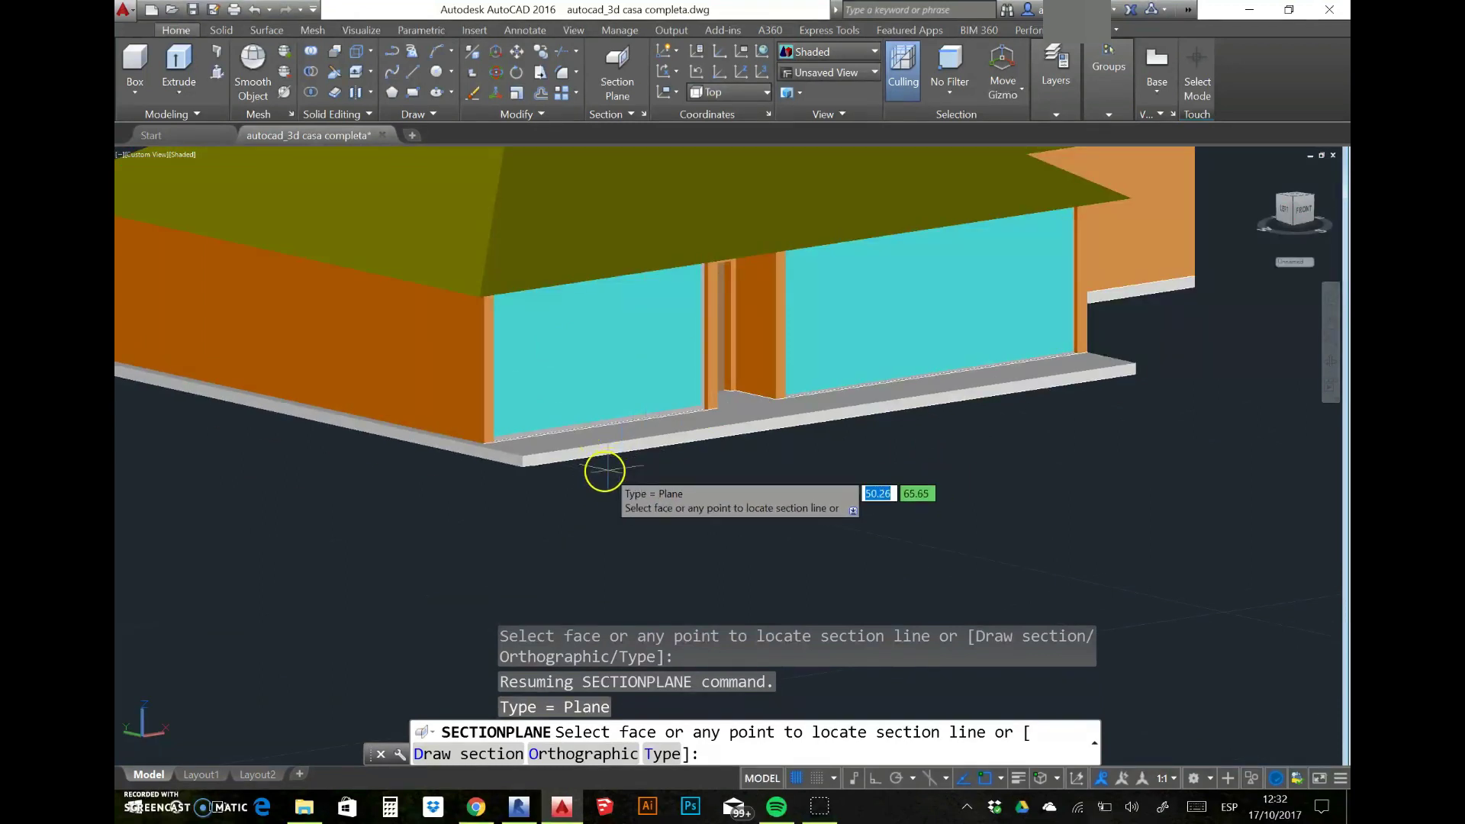
scroll(591, 471, up, 2)
scroll(549, 447, up, 2)
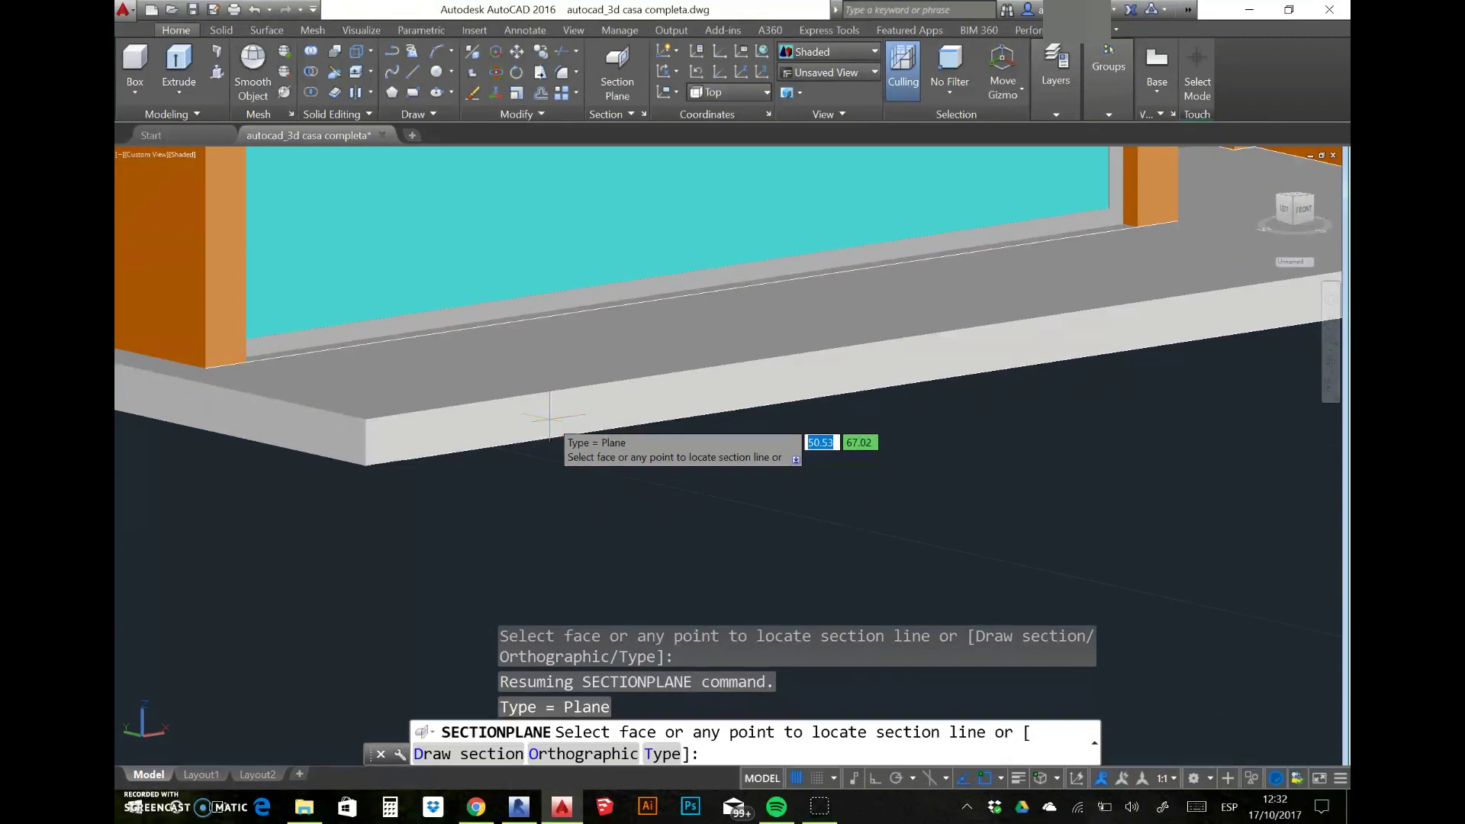
click(549, 418)
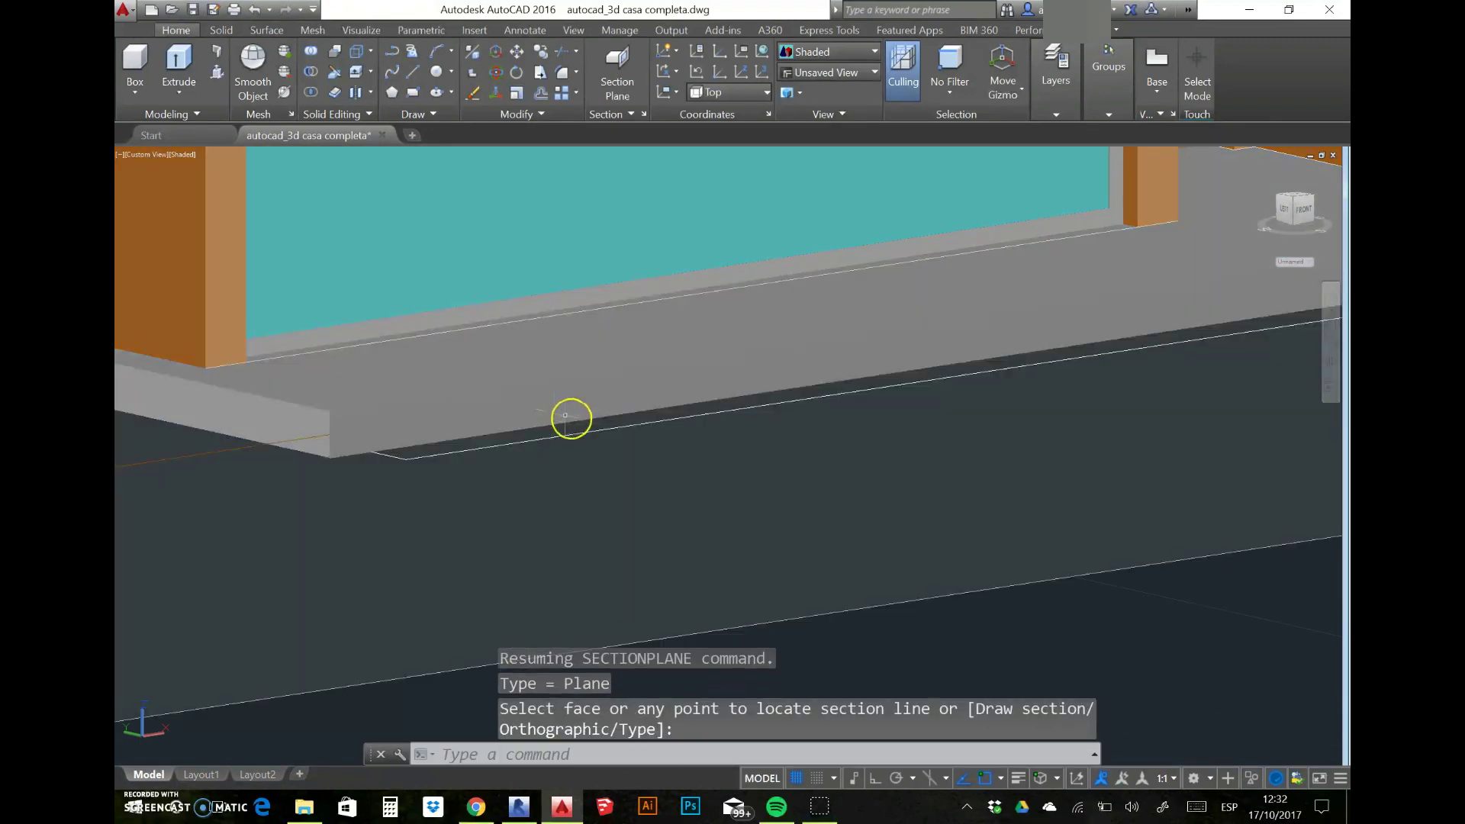
Step: Zoom out, view the roof from above-left, and select the new section plane
scroll(572, 418, down, 2)
scroll(587, 418, down, 2)
scroll(614, 416, down, 1)
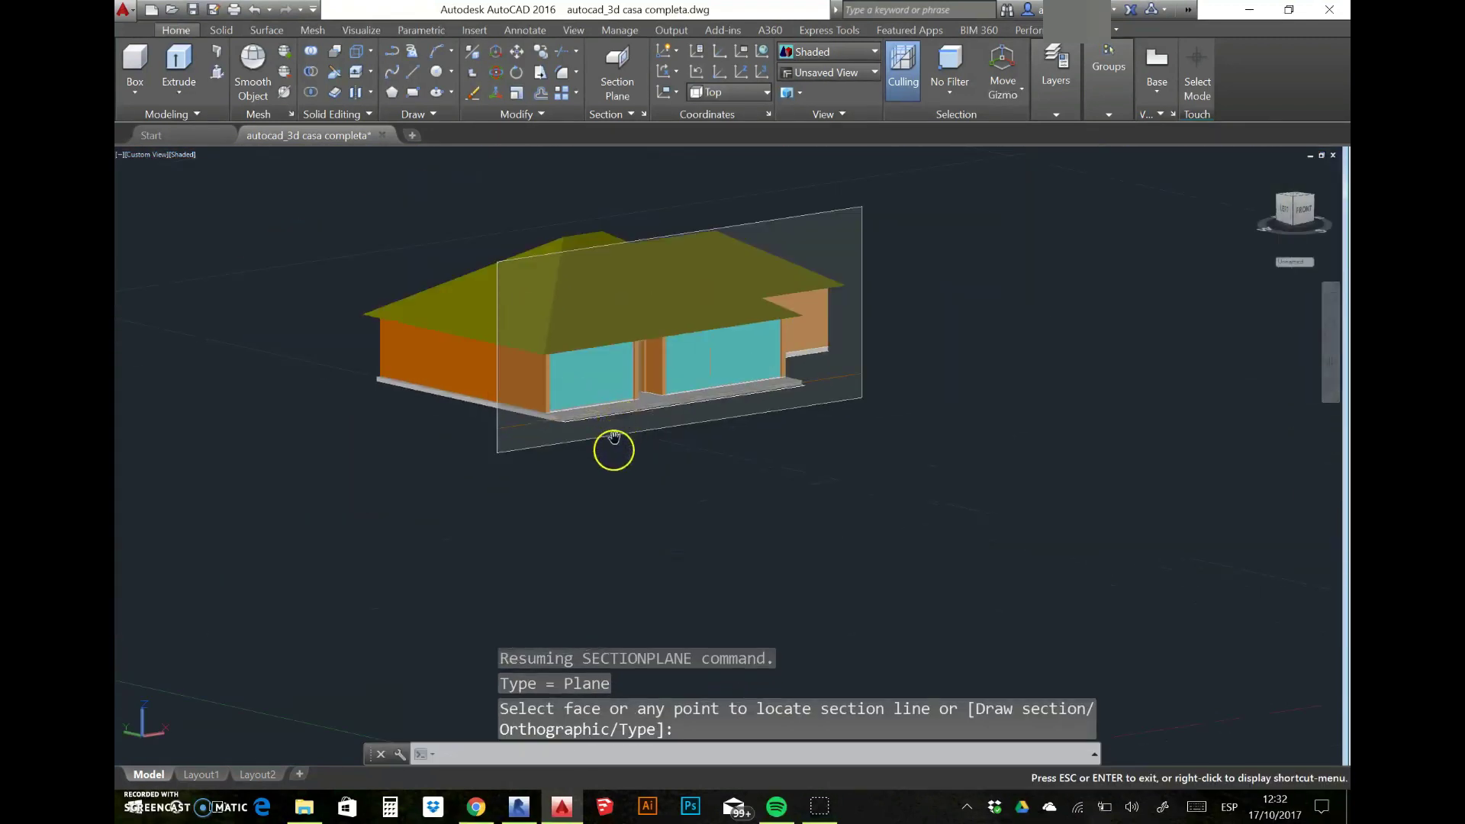
scroll(610, 450, down, 1)
mouse_move(615, 490)
shift+middle_down()
mouse_move(697, 523)
mouse_move(788, 530)
mouse_move(628, 524)
mouse_move(814, 465)
shift+middle_up()
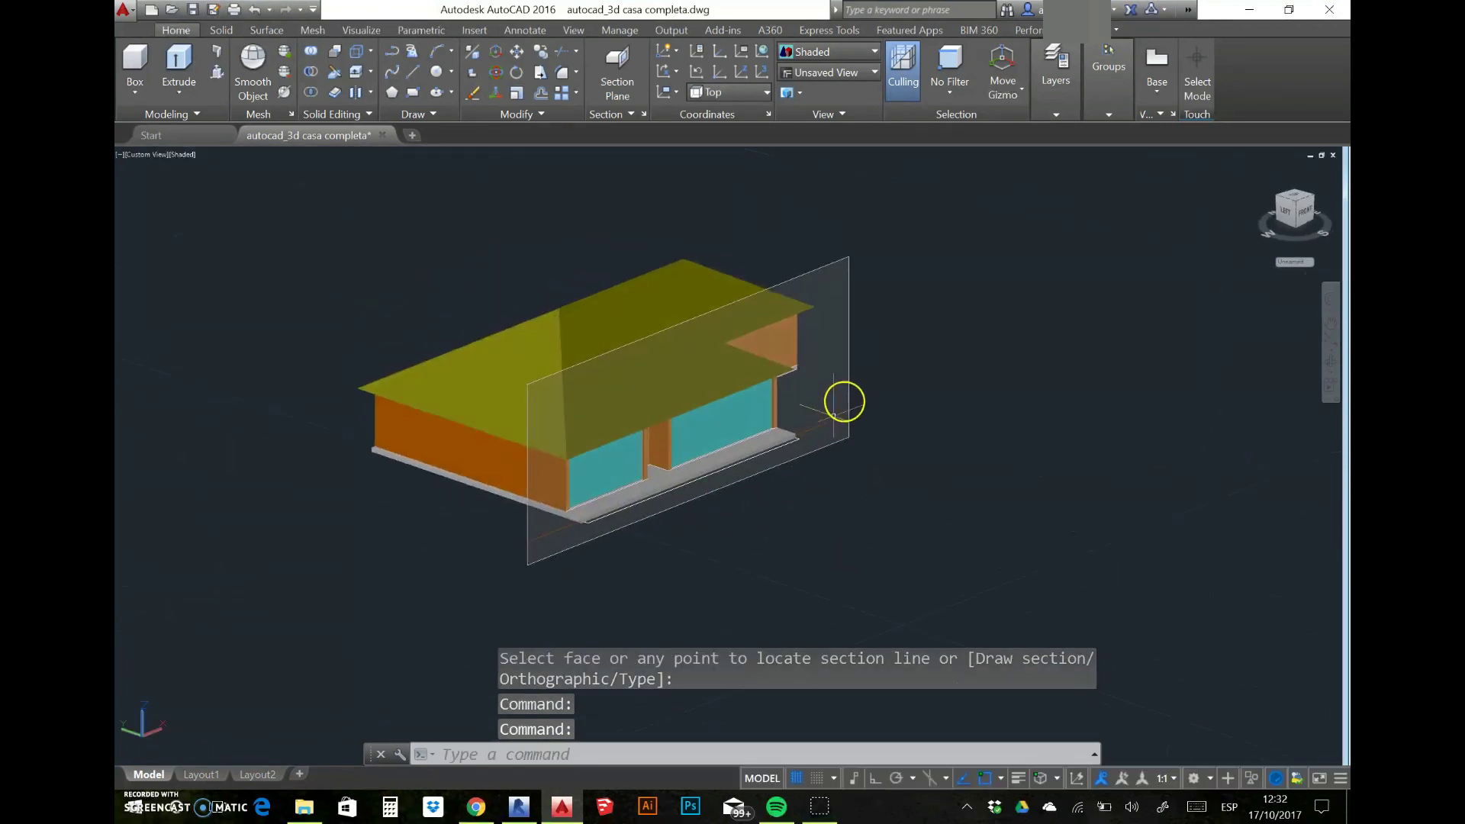
click(847, 398)
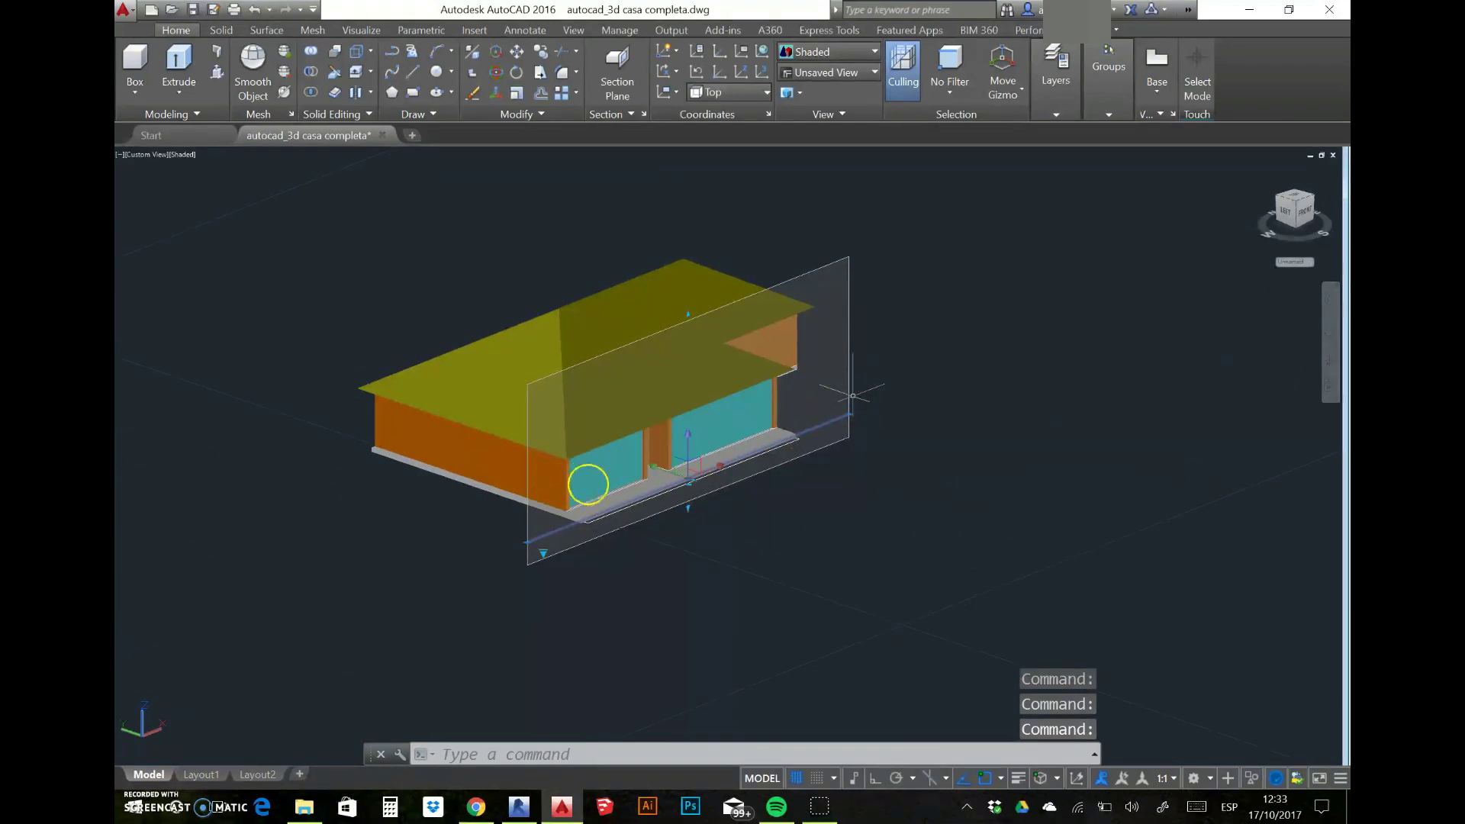
Step: Move the section plane with its gizmo to a new spot across the house front
click(588, 484)
scroll(590, 519, up, 2)
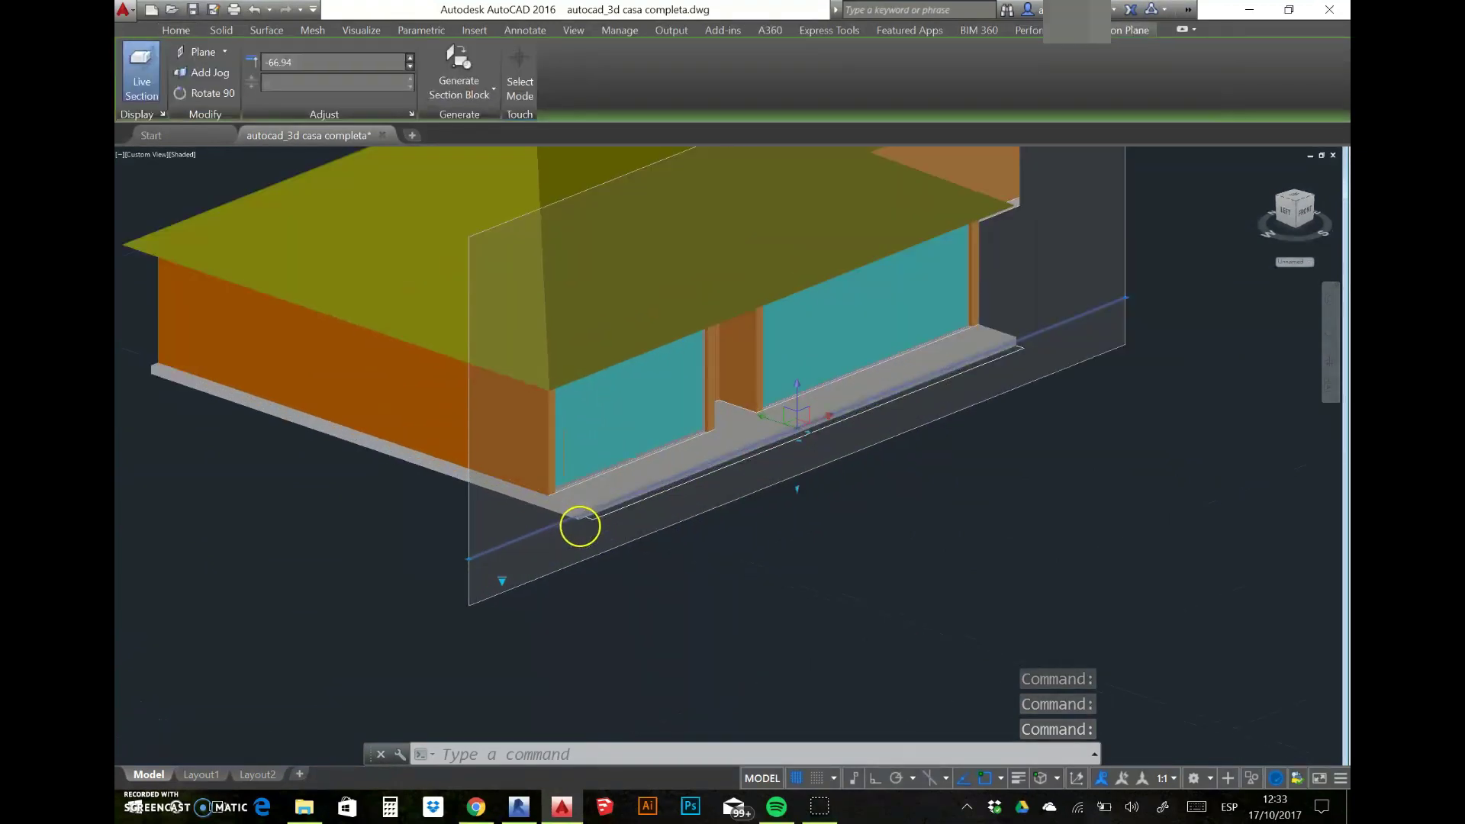
scroll(588, 511, up, 2)
scroll(586, 505, up, 2)
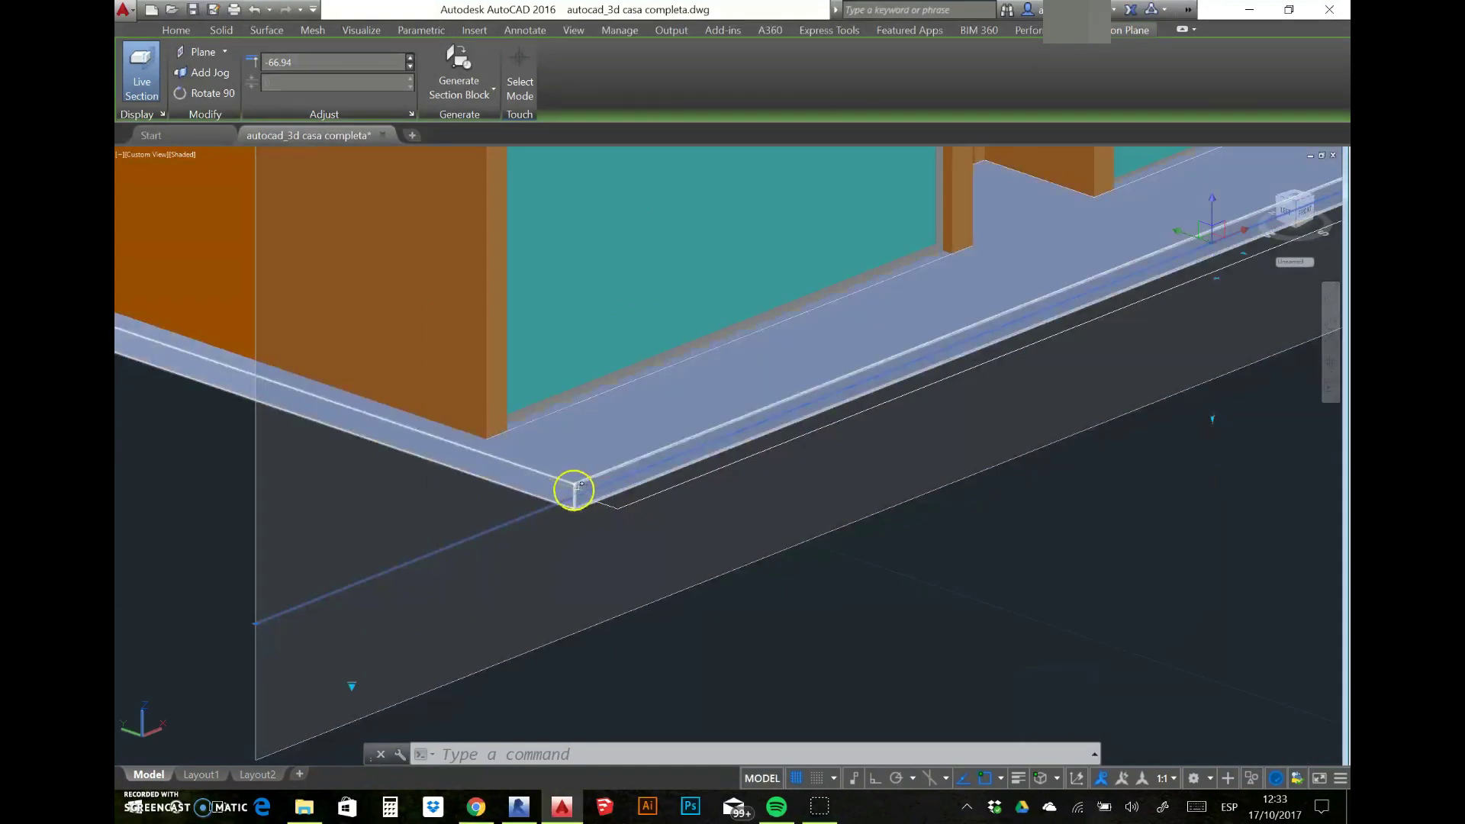
scroll(641, 499, down, 2)
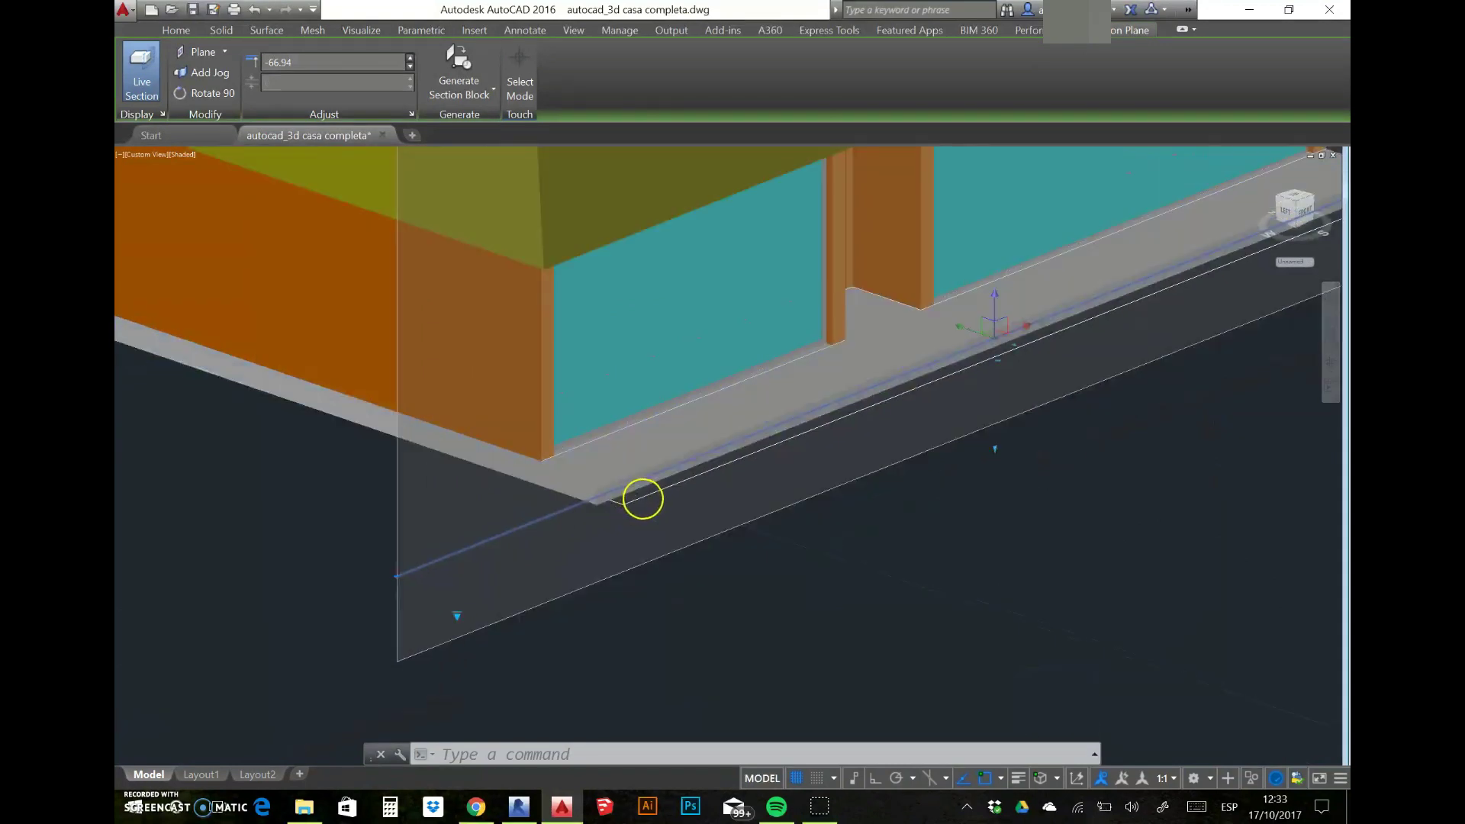
scroll(644, 500, down, 3)
scroll(709, 458, down, 2)
scroll(737, 447, up, 2)
scroll(710, 455, up, 2)
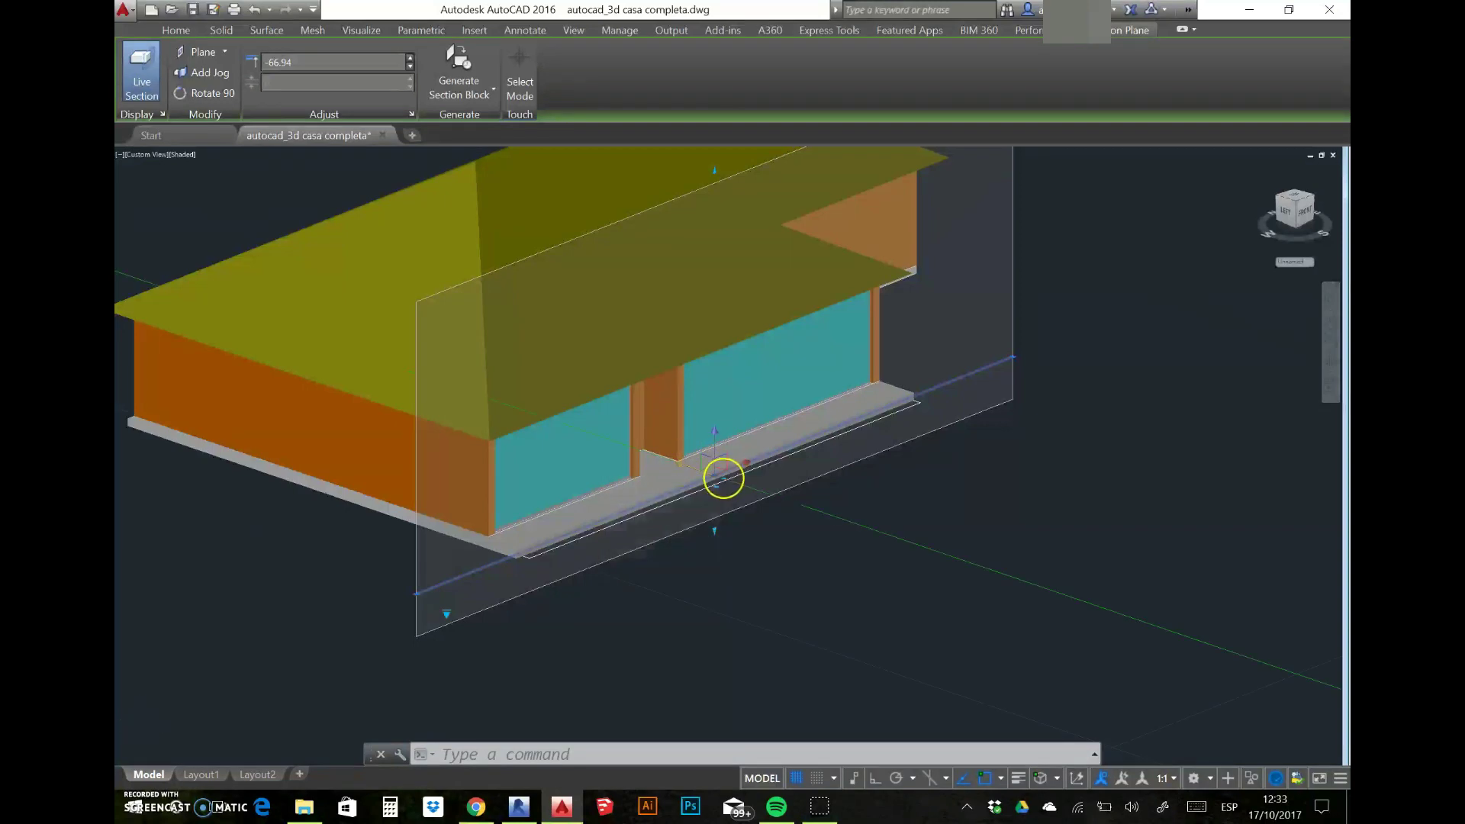
click(719, 469)
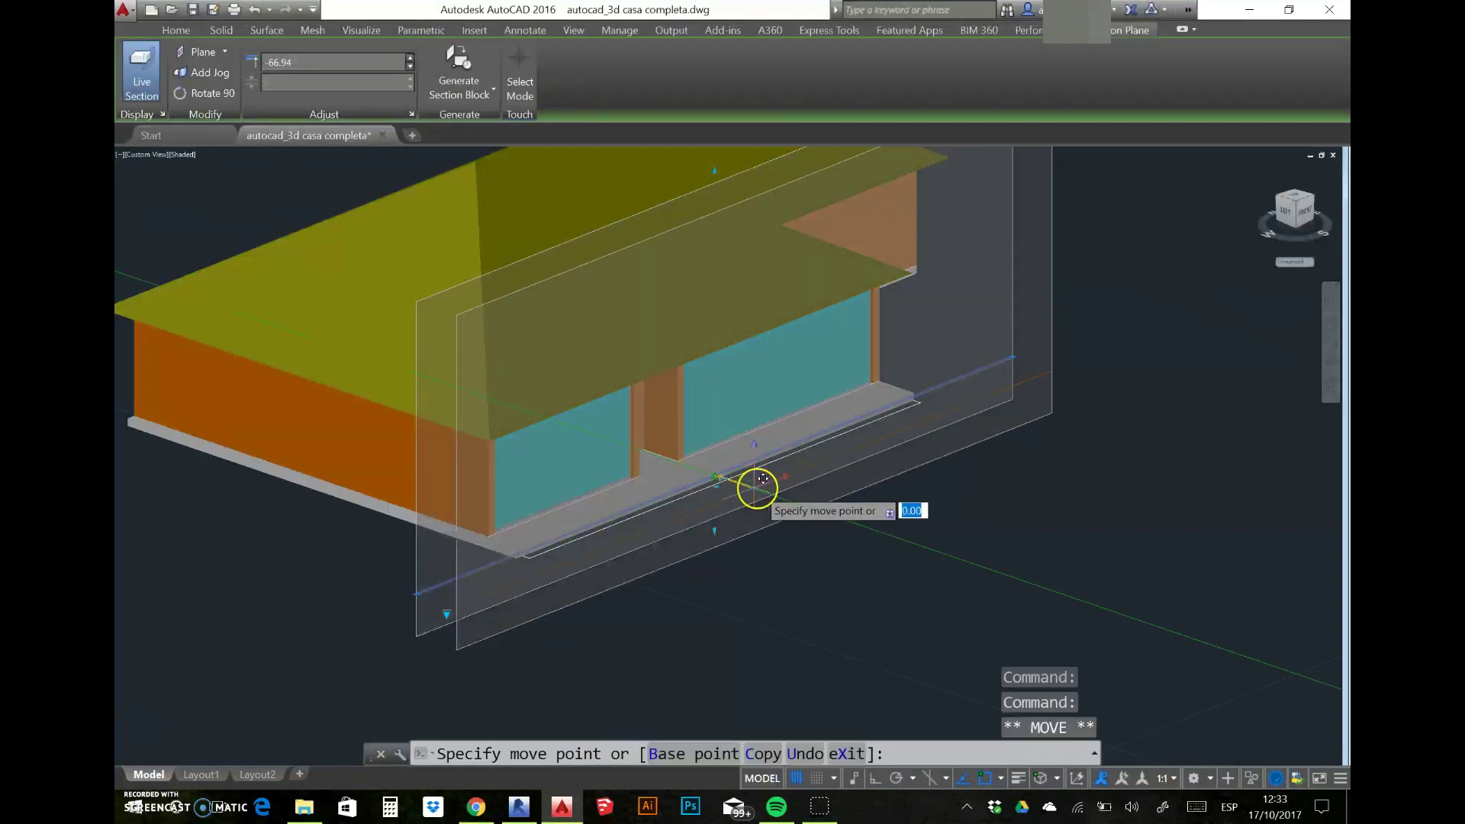
click(798, 510)
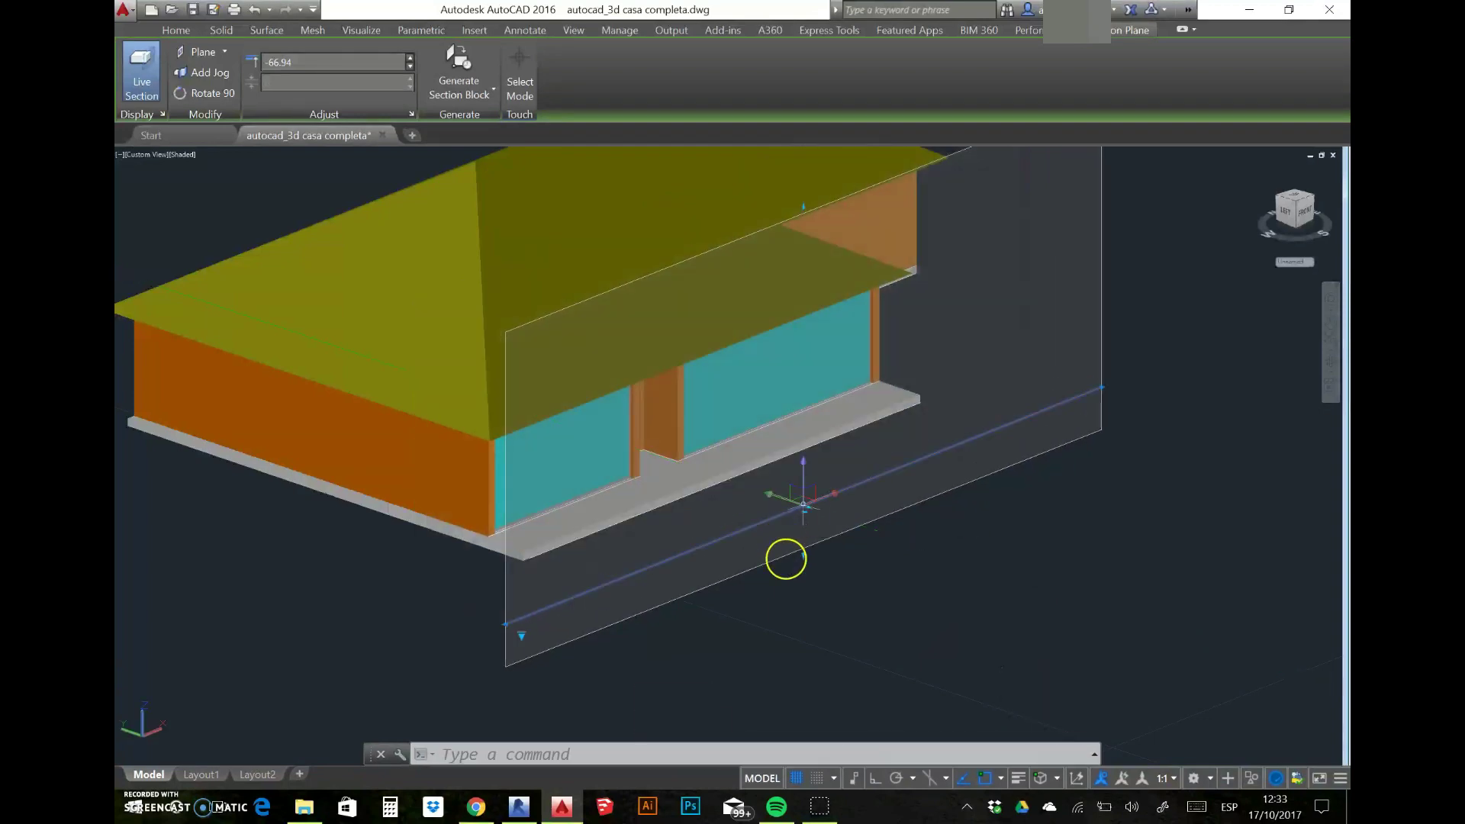
Step: Reframe the view to show the whole house and cancel the second move
click(804, 530)
scroll(814, 536, down, 3)
scroll(813, 536, down, 2)
middle_drag(804, 526, 768, 506)
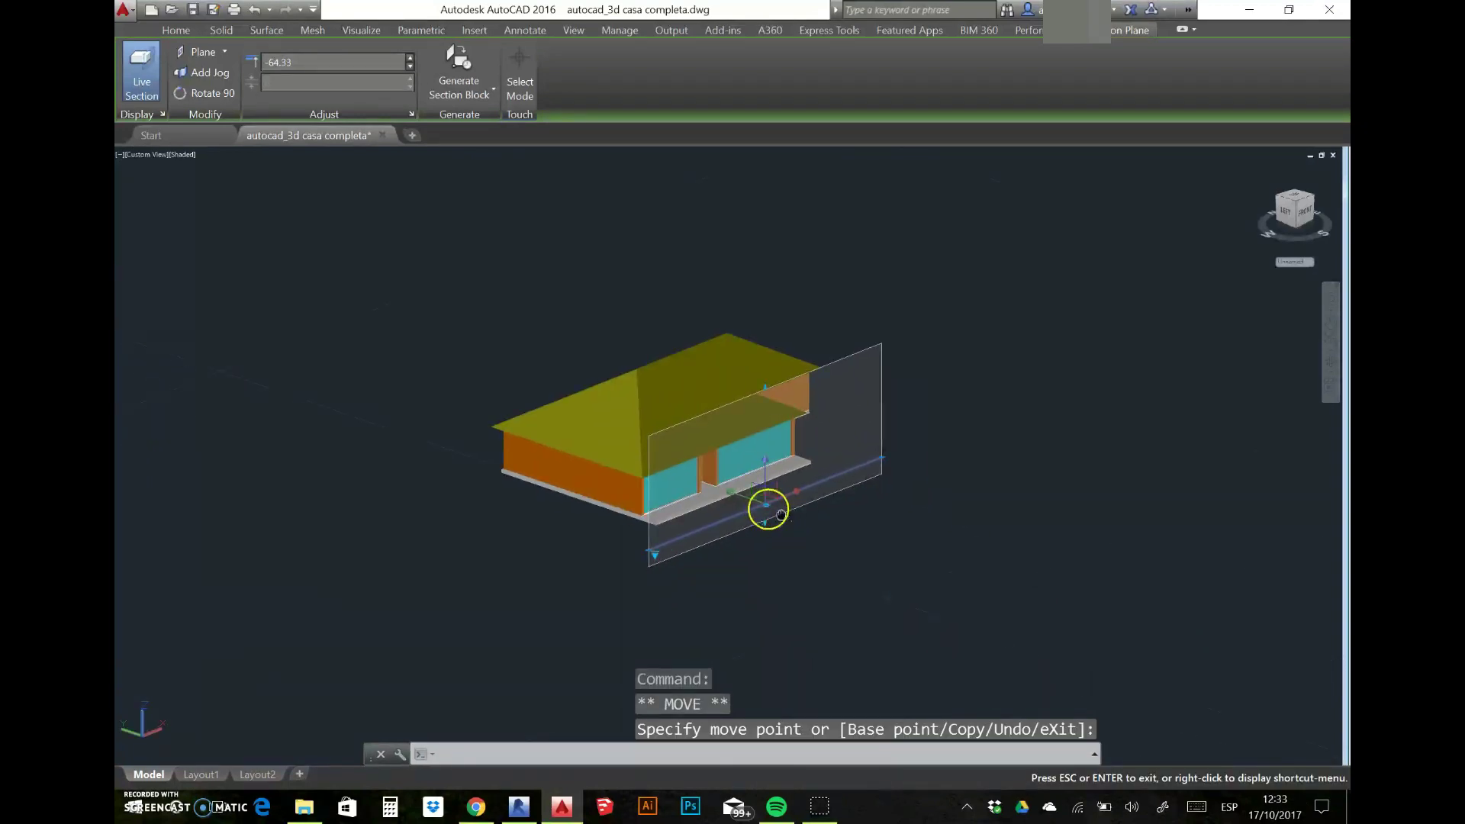
key(Escape)
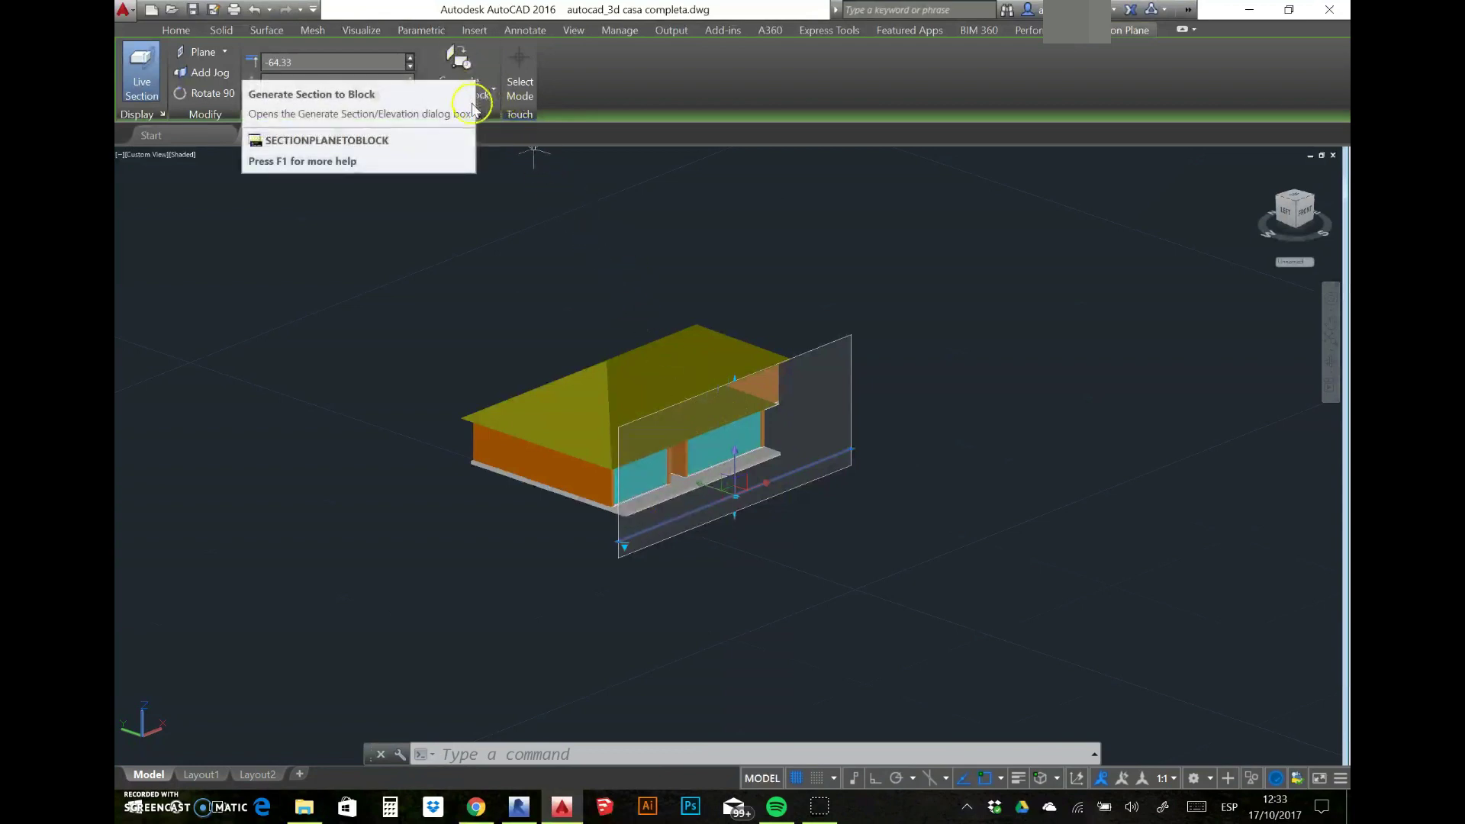
Step: Set Generate Section/Elevation to a 2D section of all objects, inserted as a new block
click(467, 74)
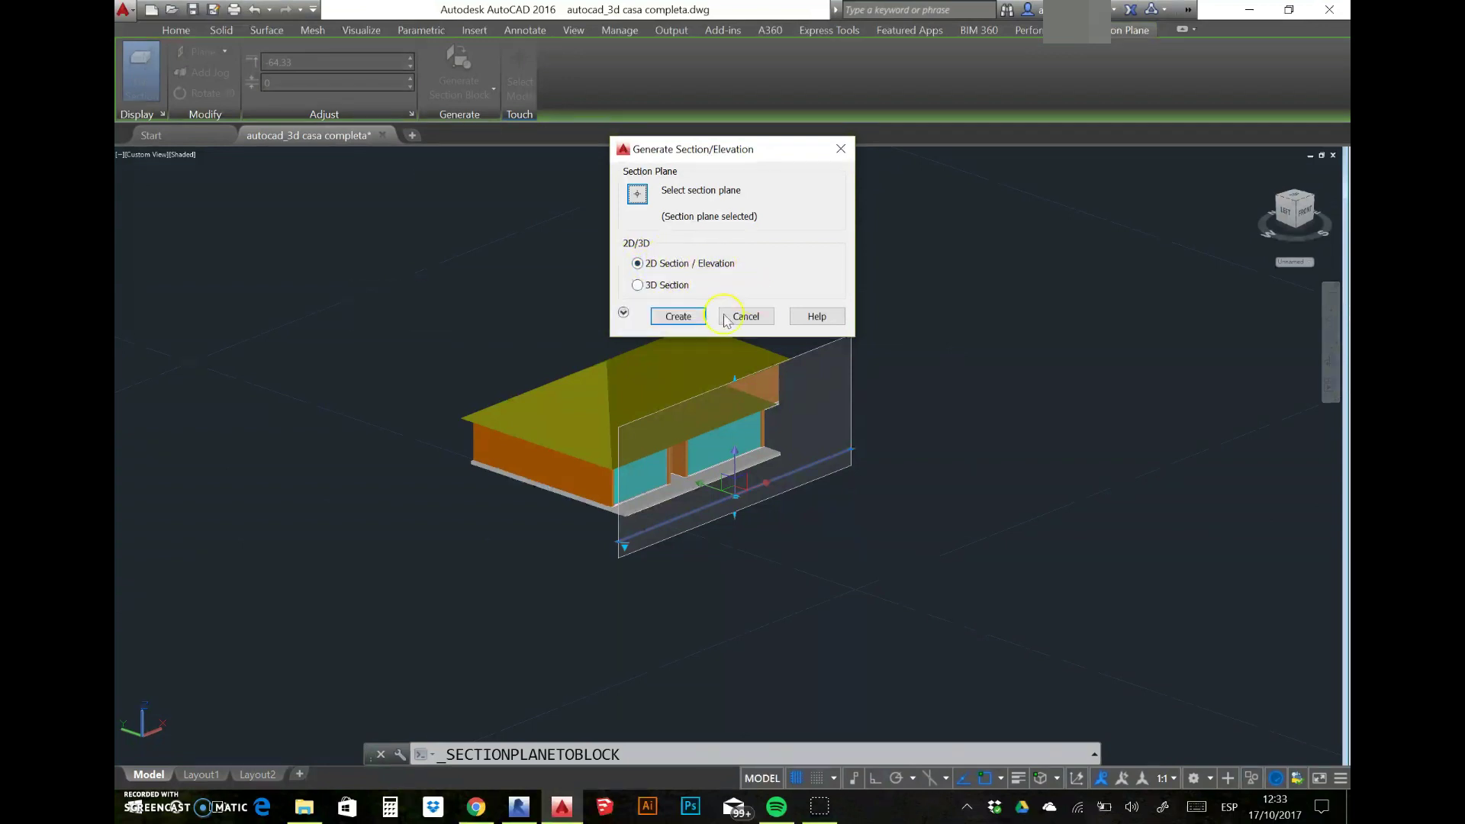
click(624, 315)
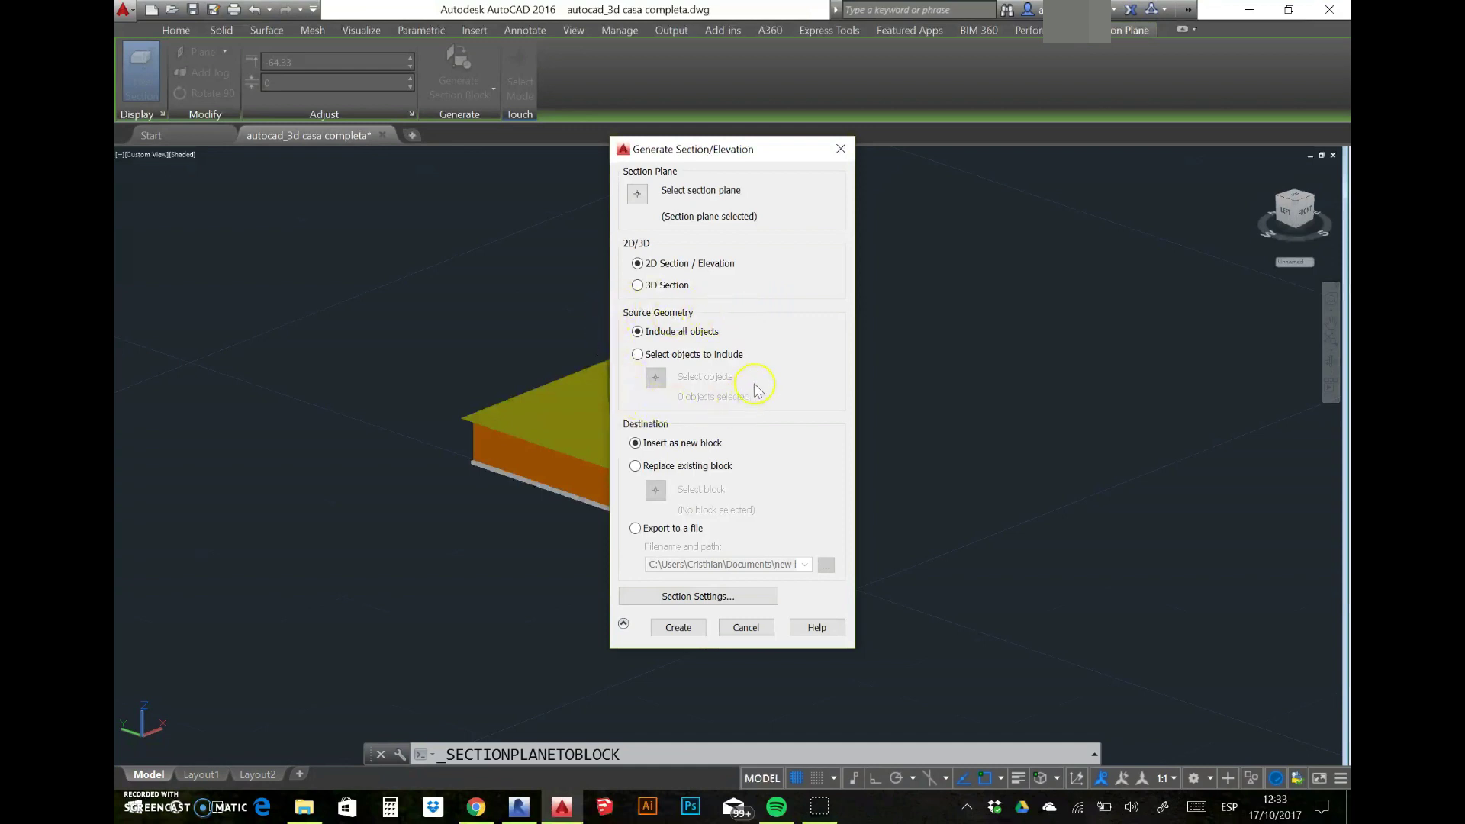
drag(741, 153, 1059, 151)
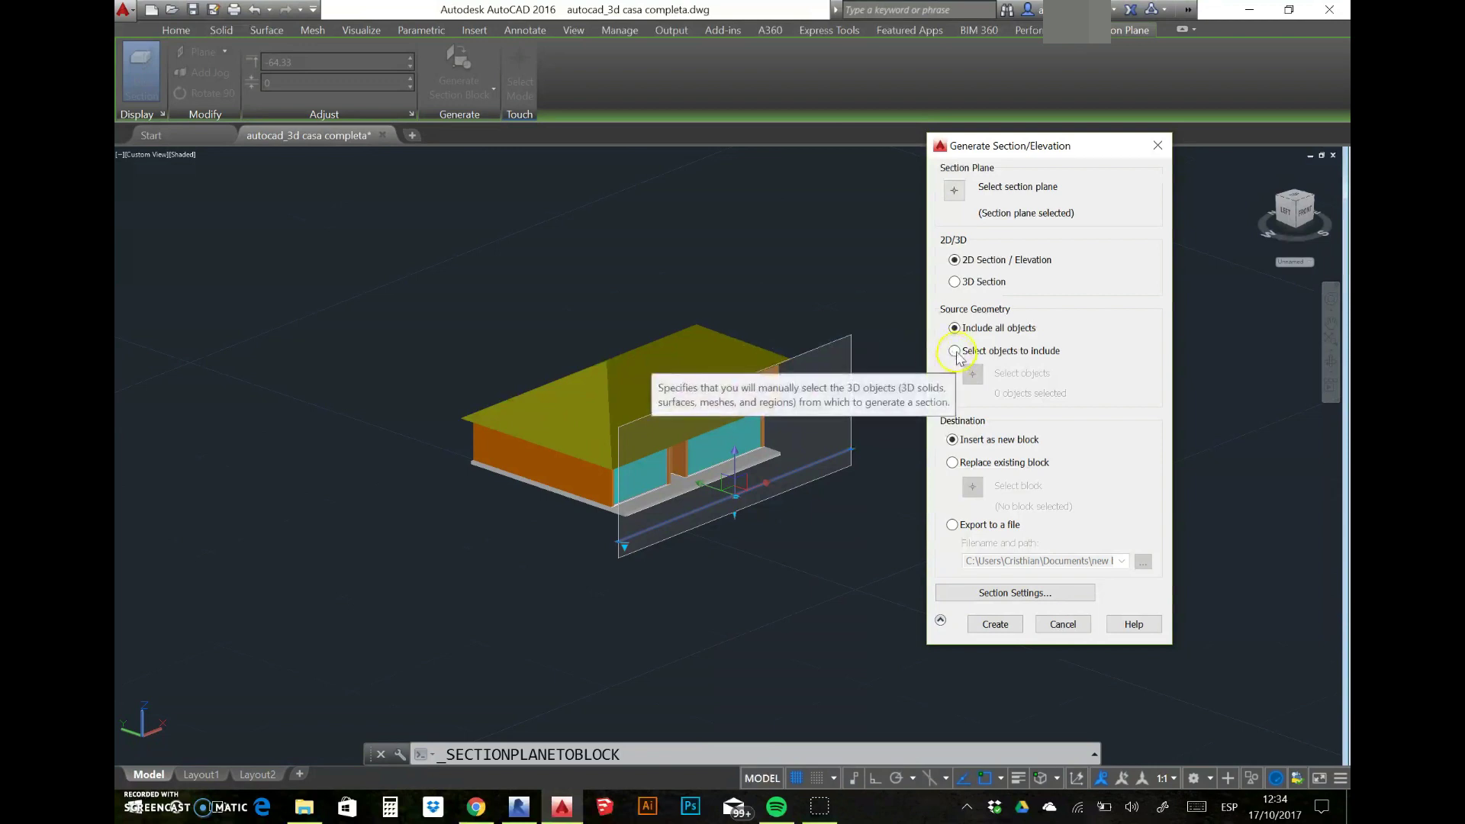
click(954, 351)
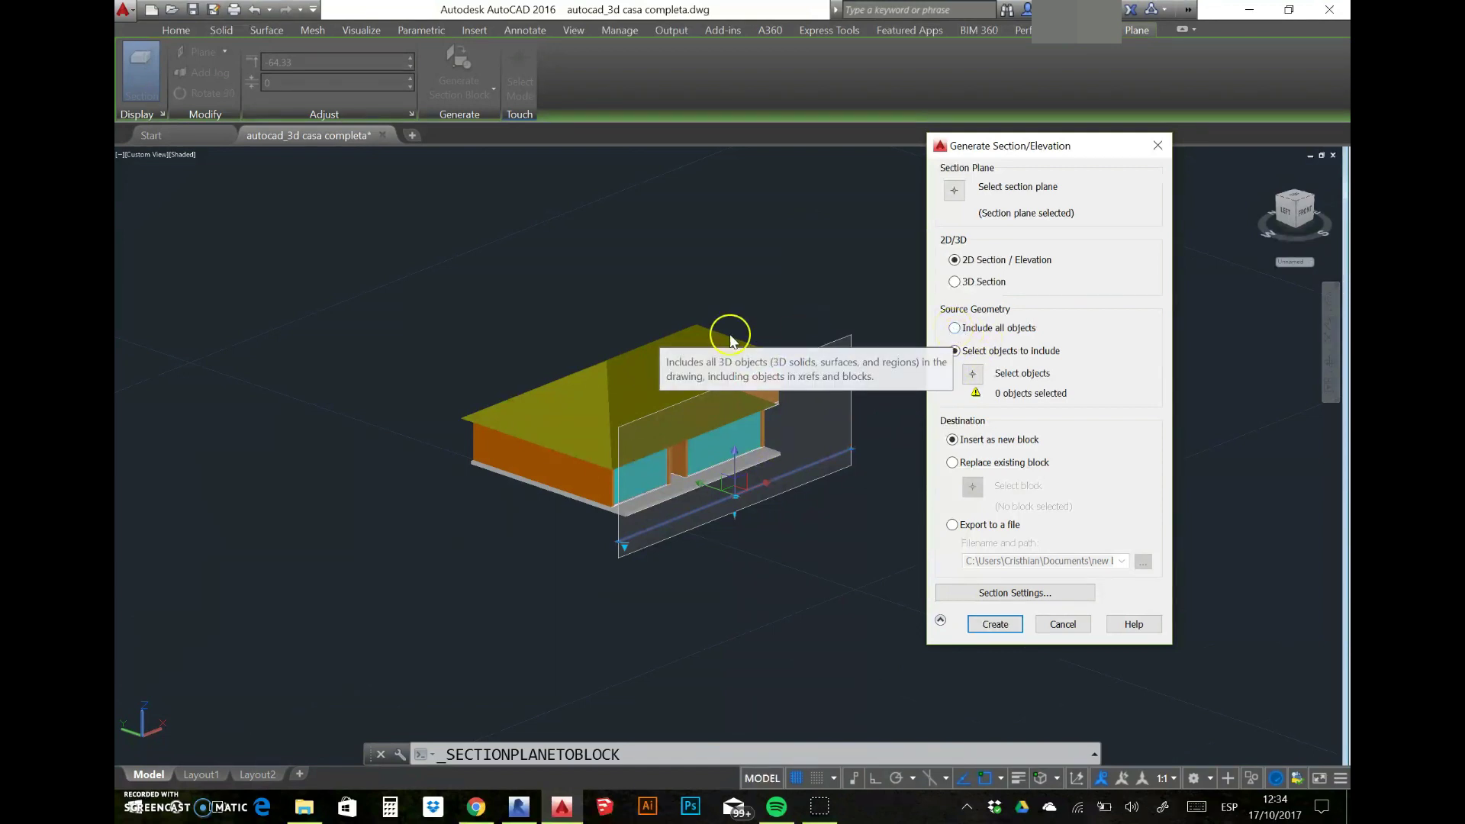
click(959, 335)
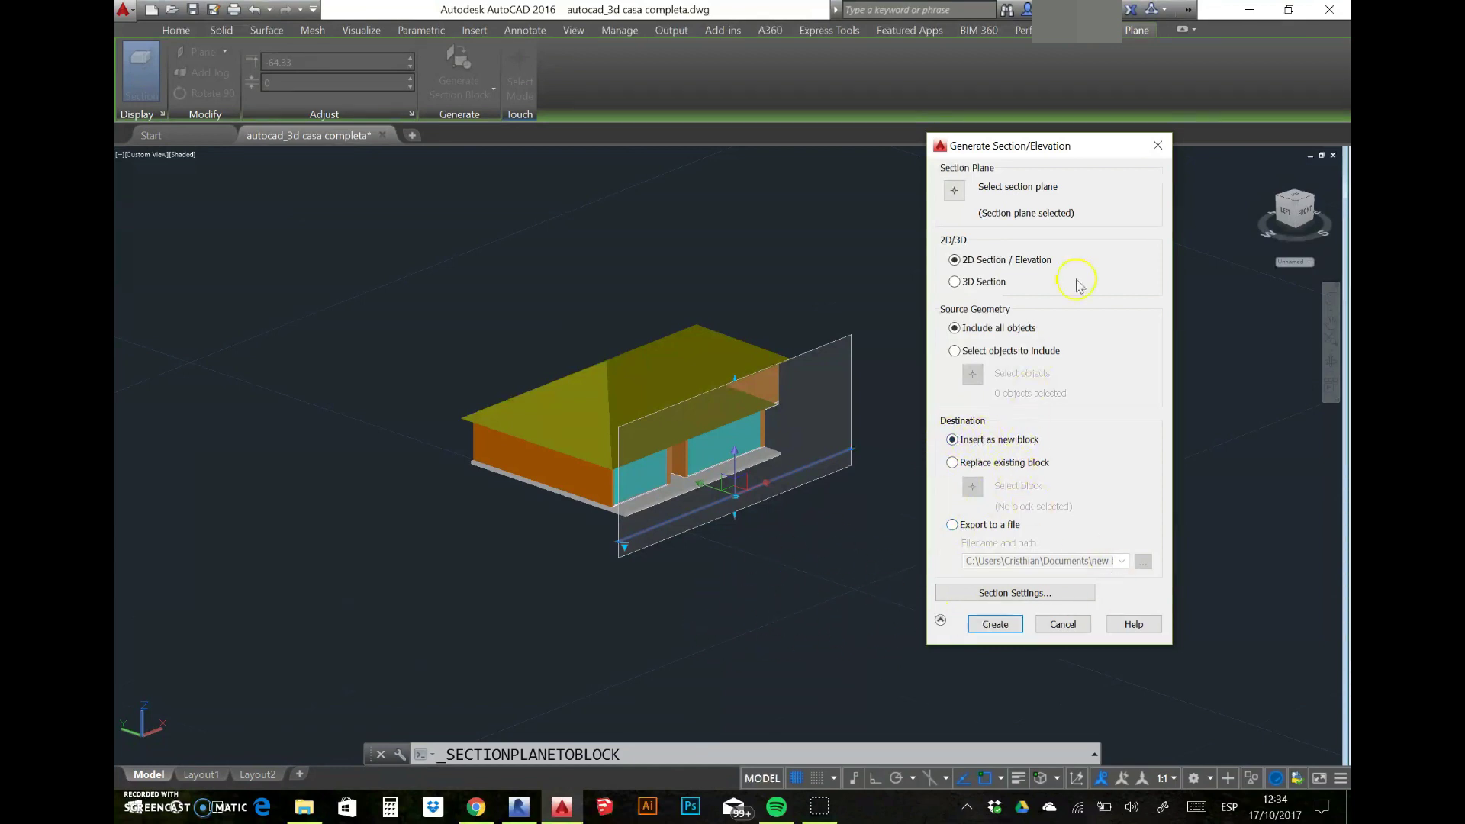
drag(1086, 154, 1103, 110)
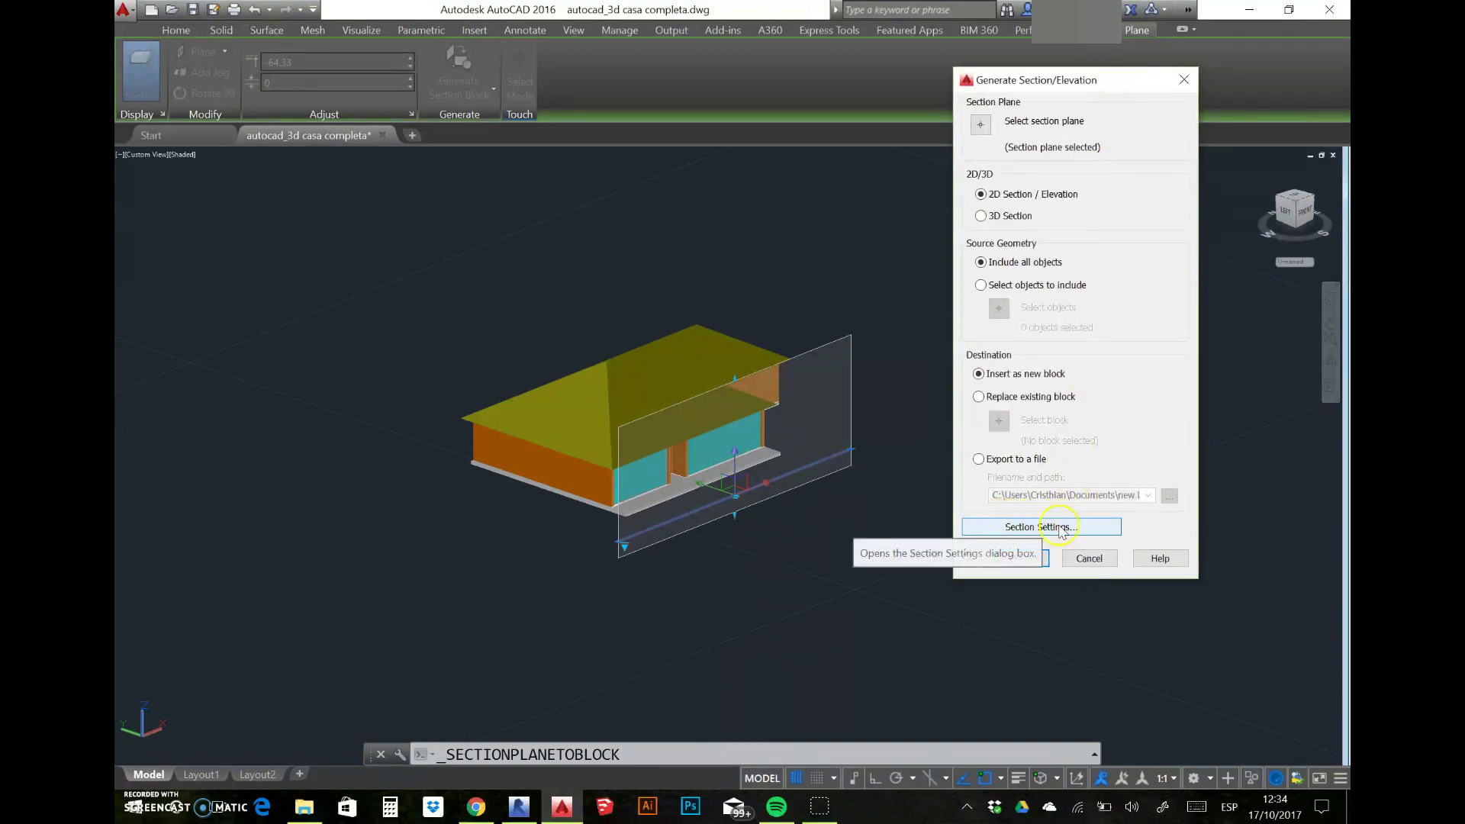
Step: In Section Settings, set background lines Hidden Line to No
click(1049, 532)
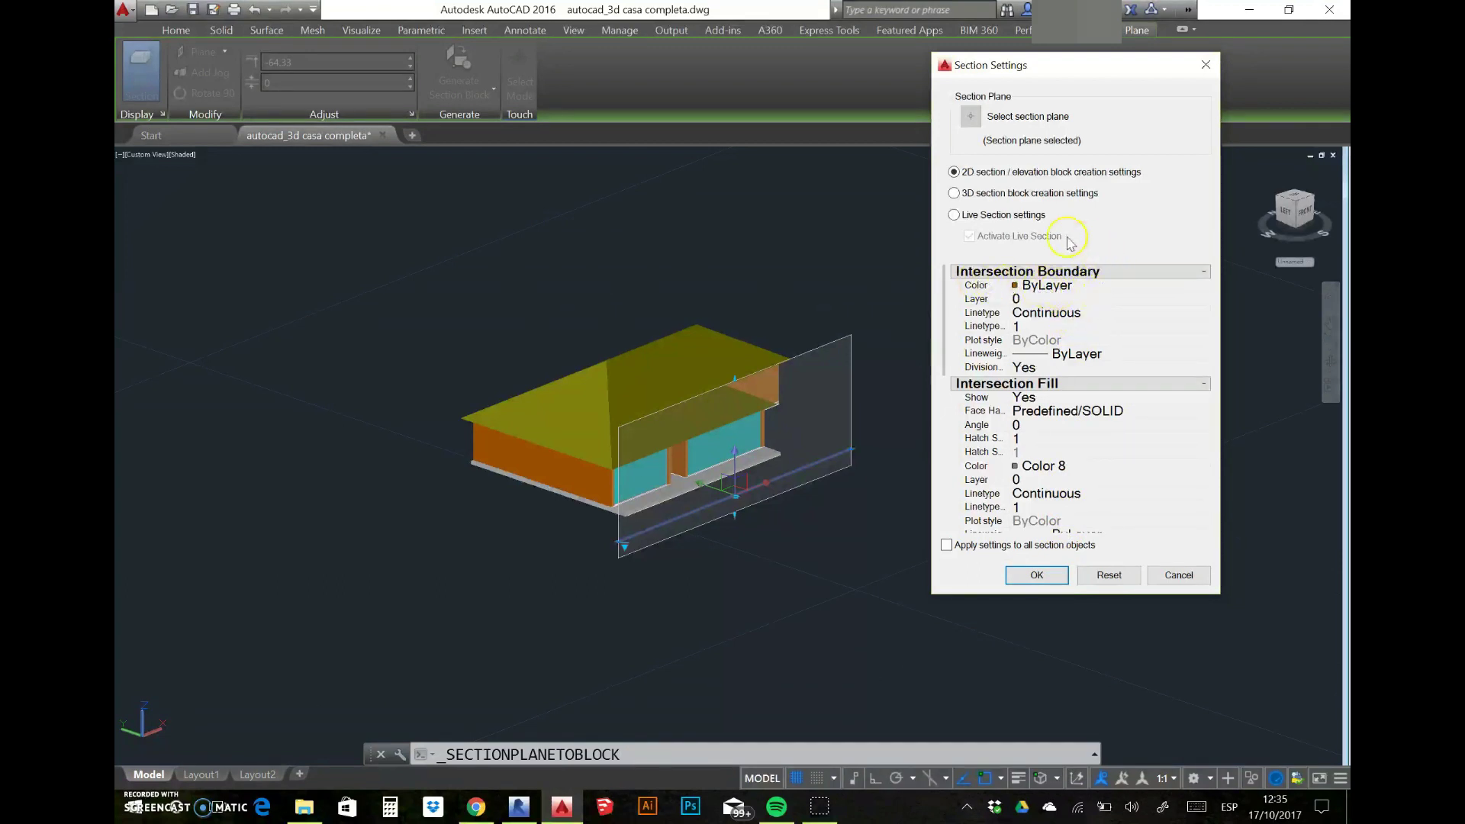
scroll(1027, 370, down, 5)
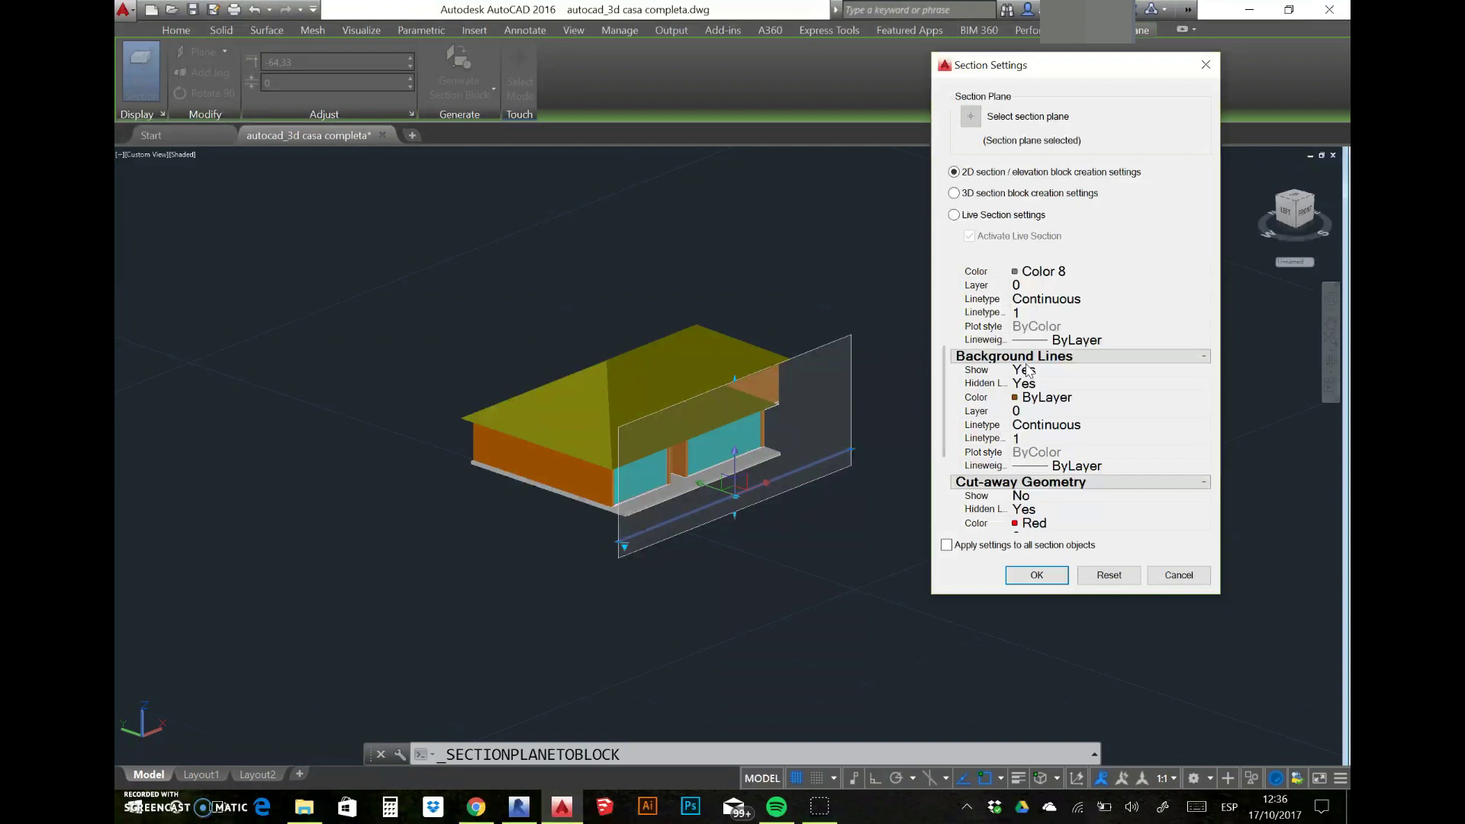
click(1014, 372)
click(997, 388)
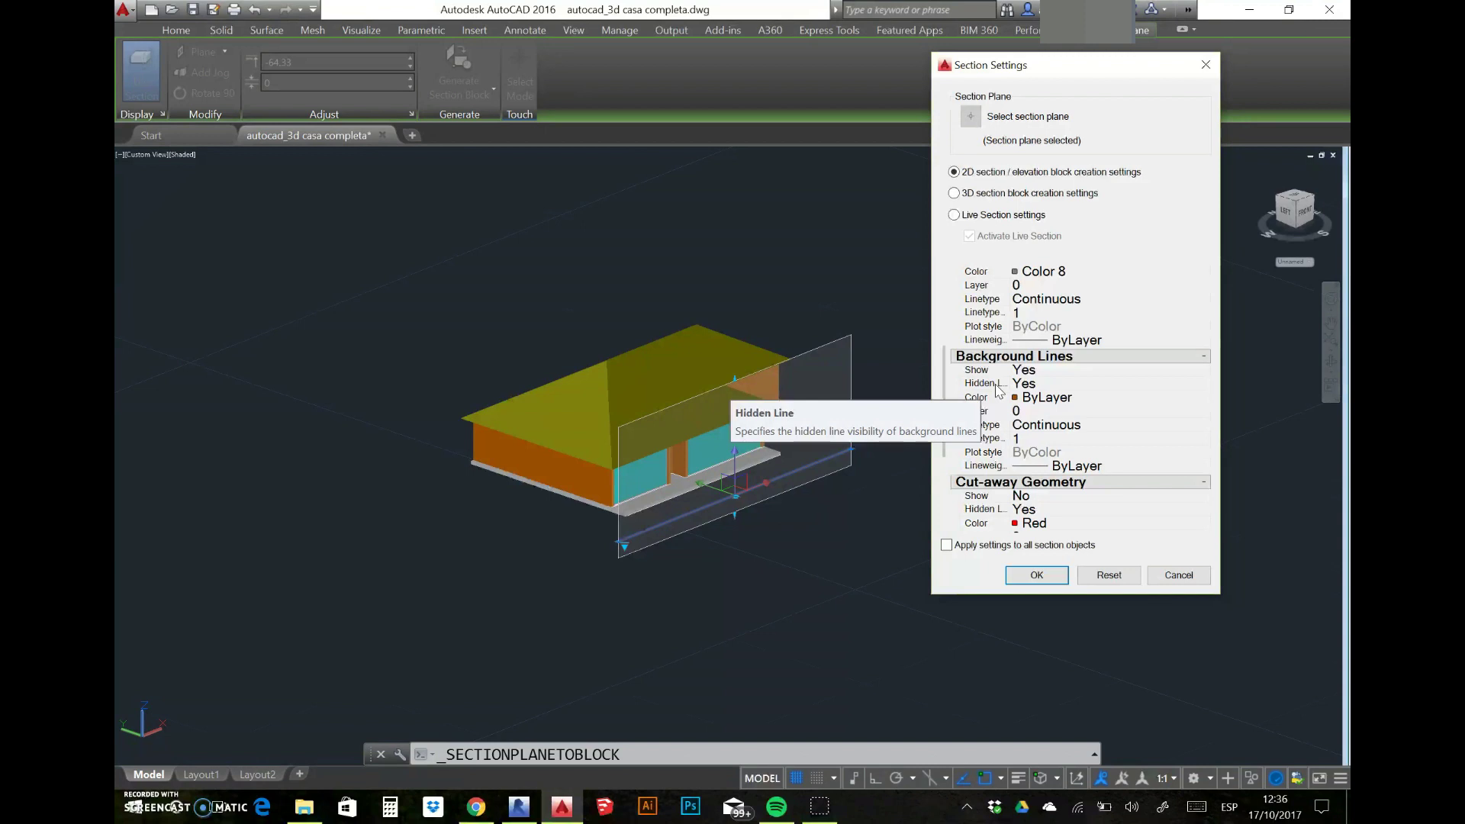
click(1069, 397)
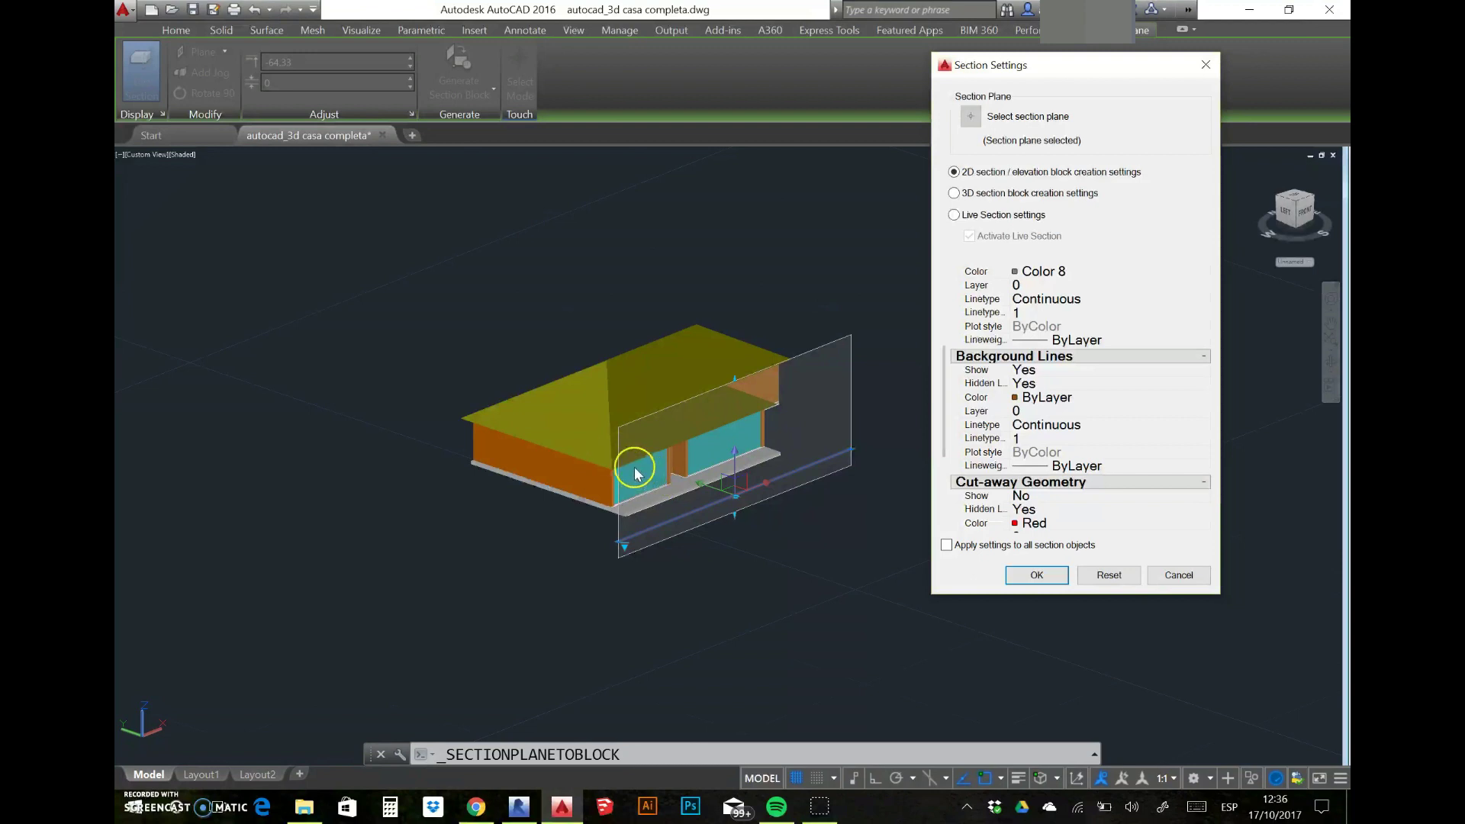
click(1089, 384)
click(1212, 386)
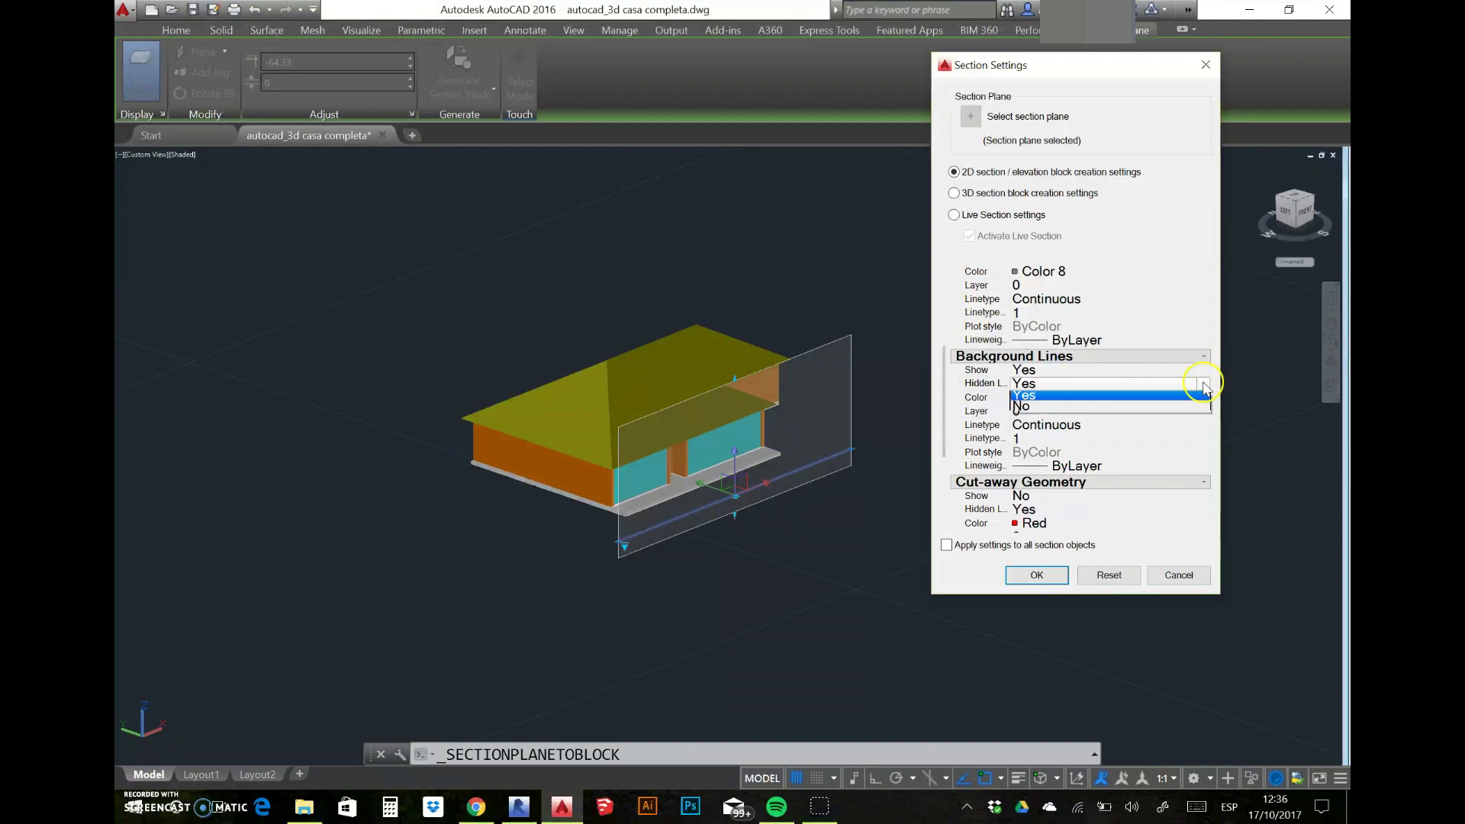
click(1108, 410)
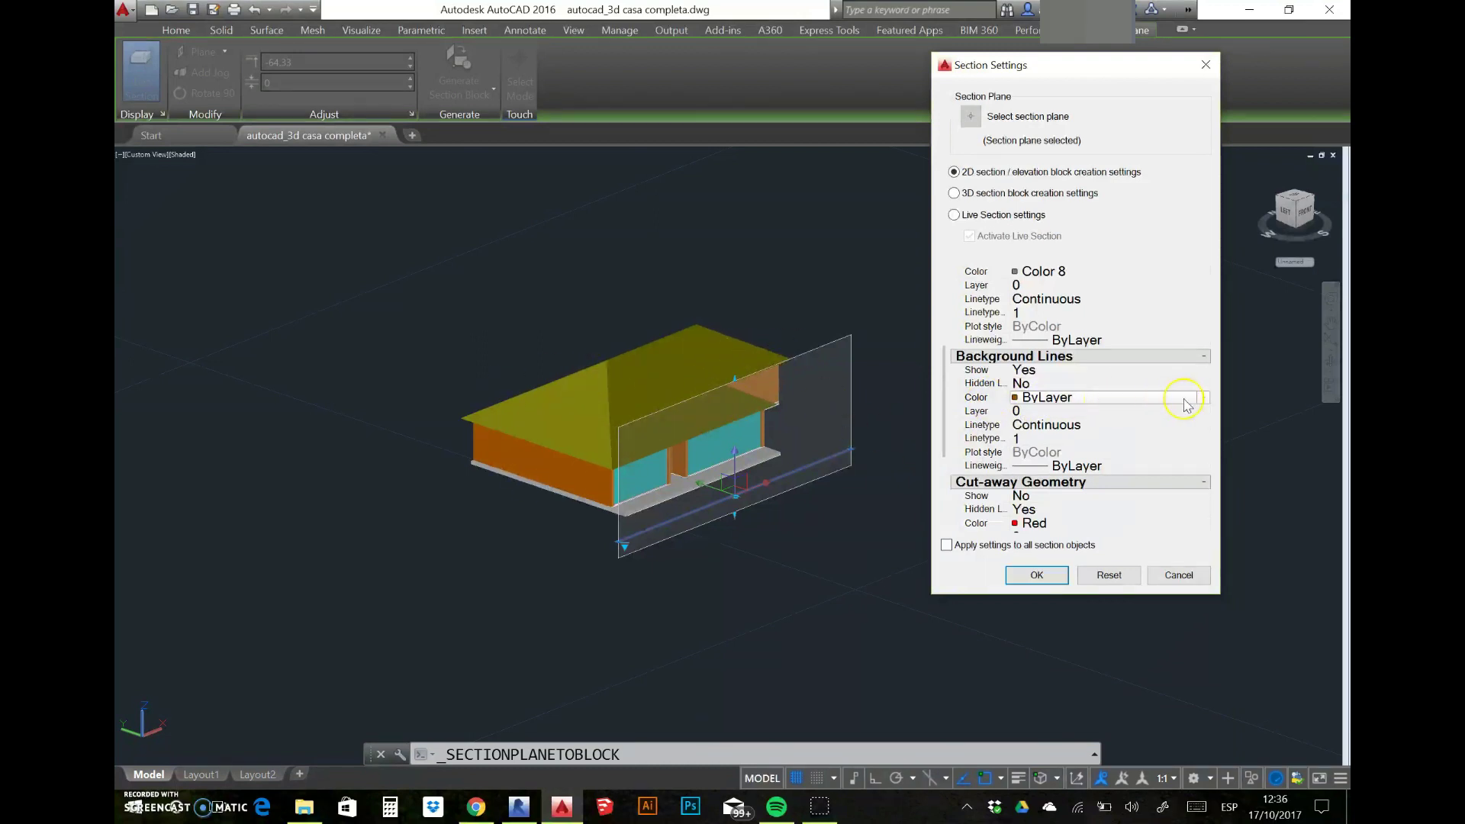
Step: Colour background lines Green and keep them on layer 0
click(1190, 397)
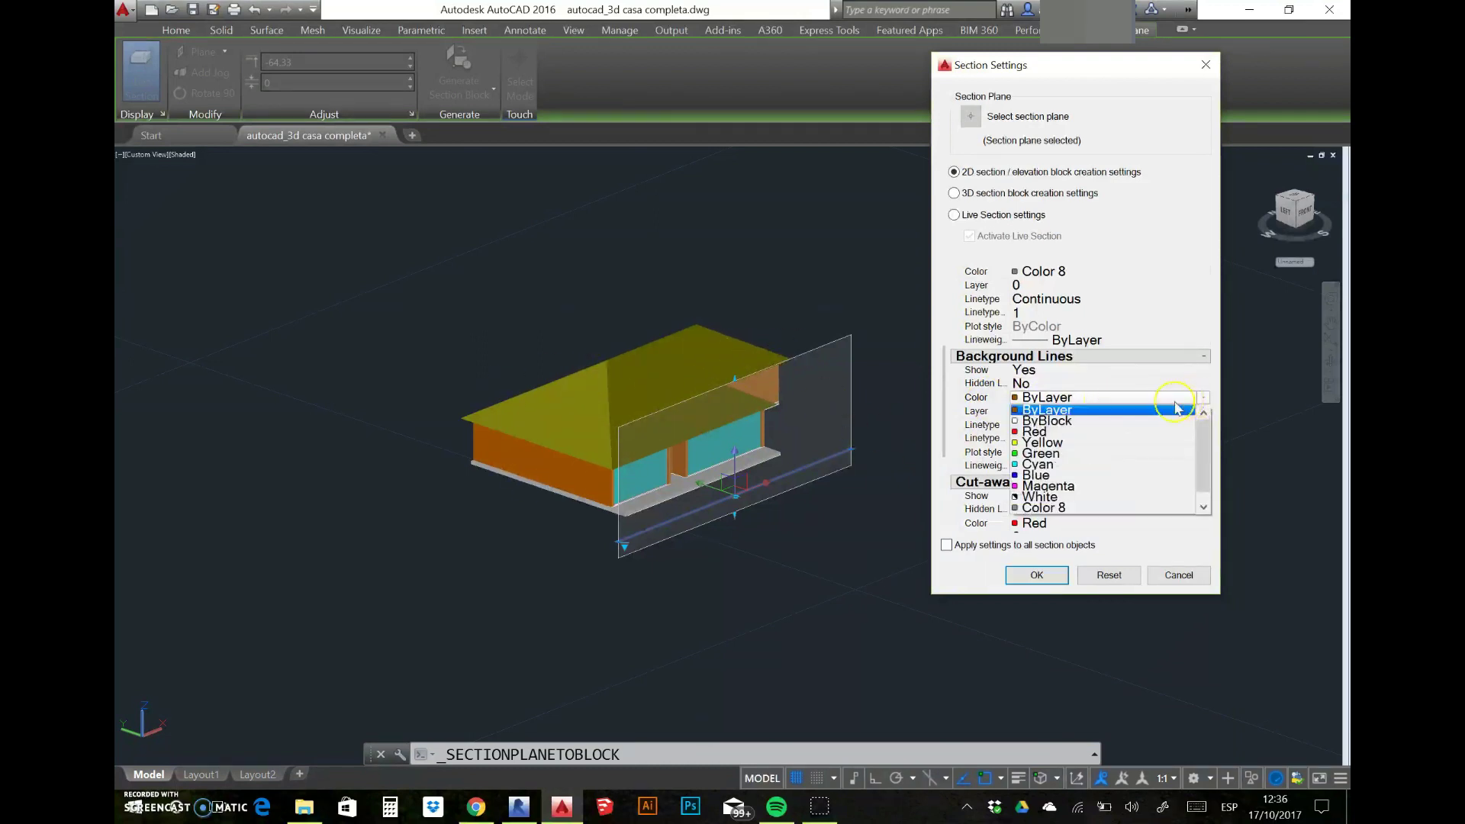
click(1048, 455)
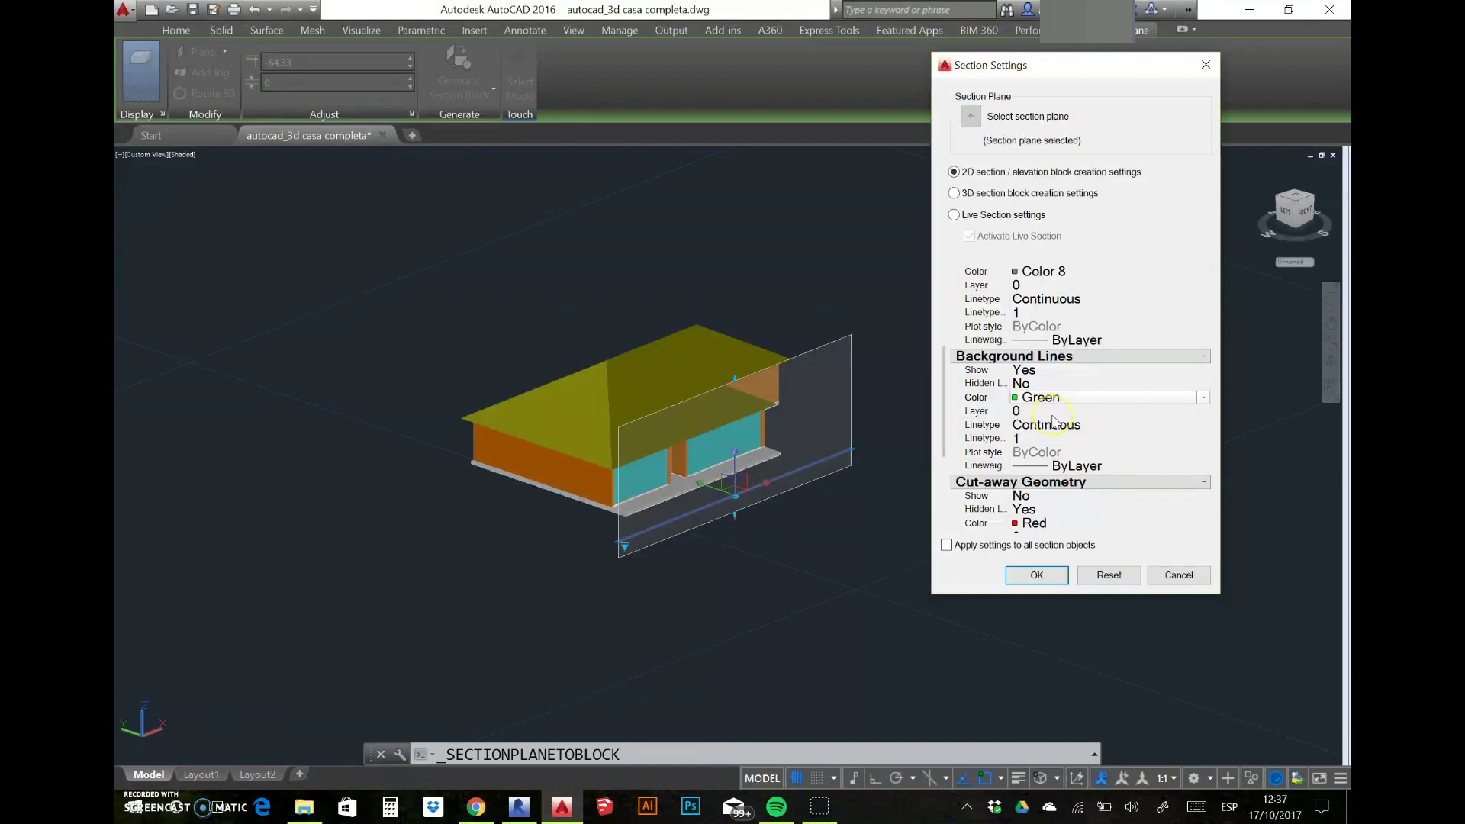
click(1200, 412)
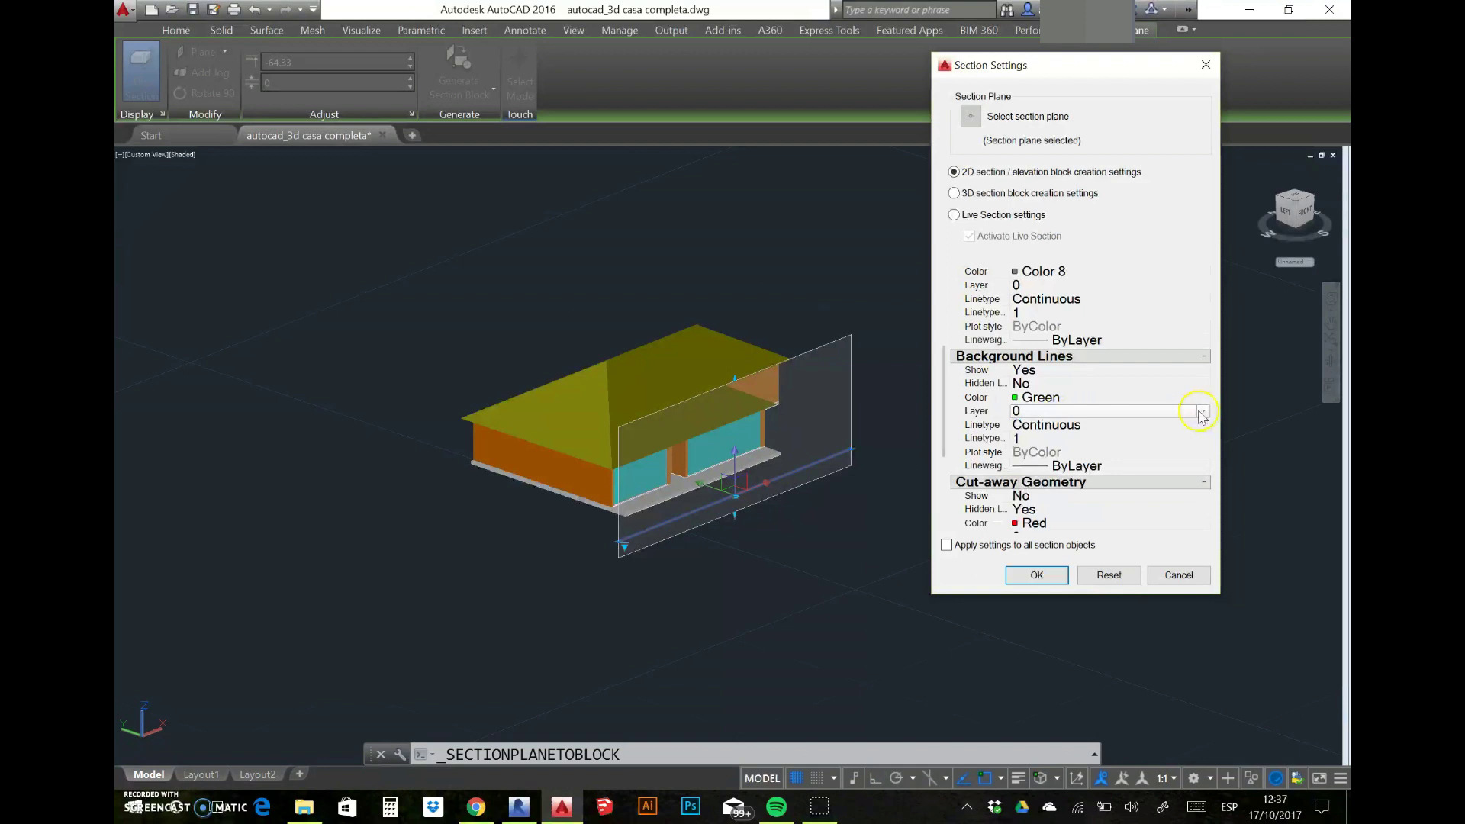
click(1202, 413)
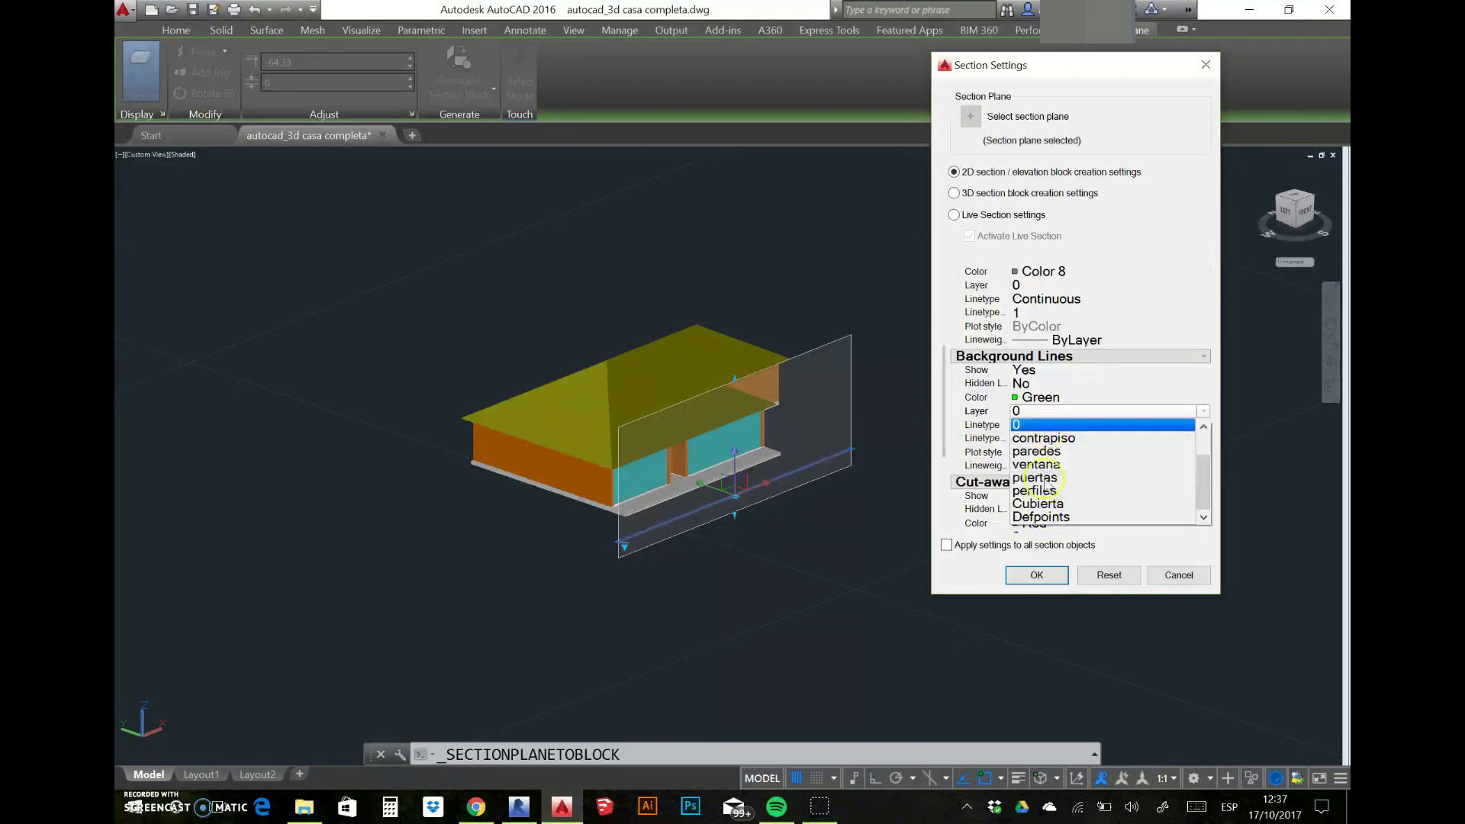
click(1065, 405)
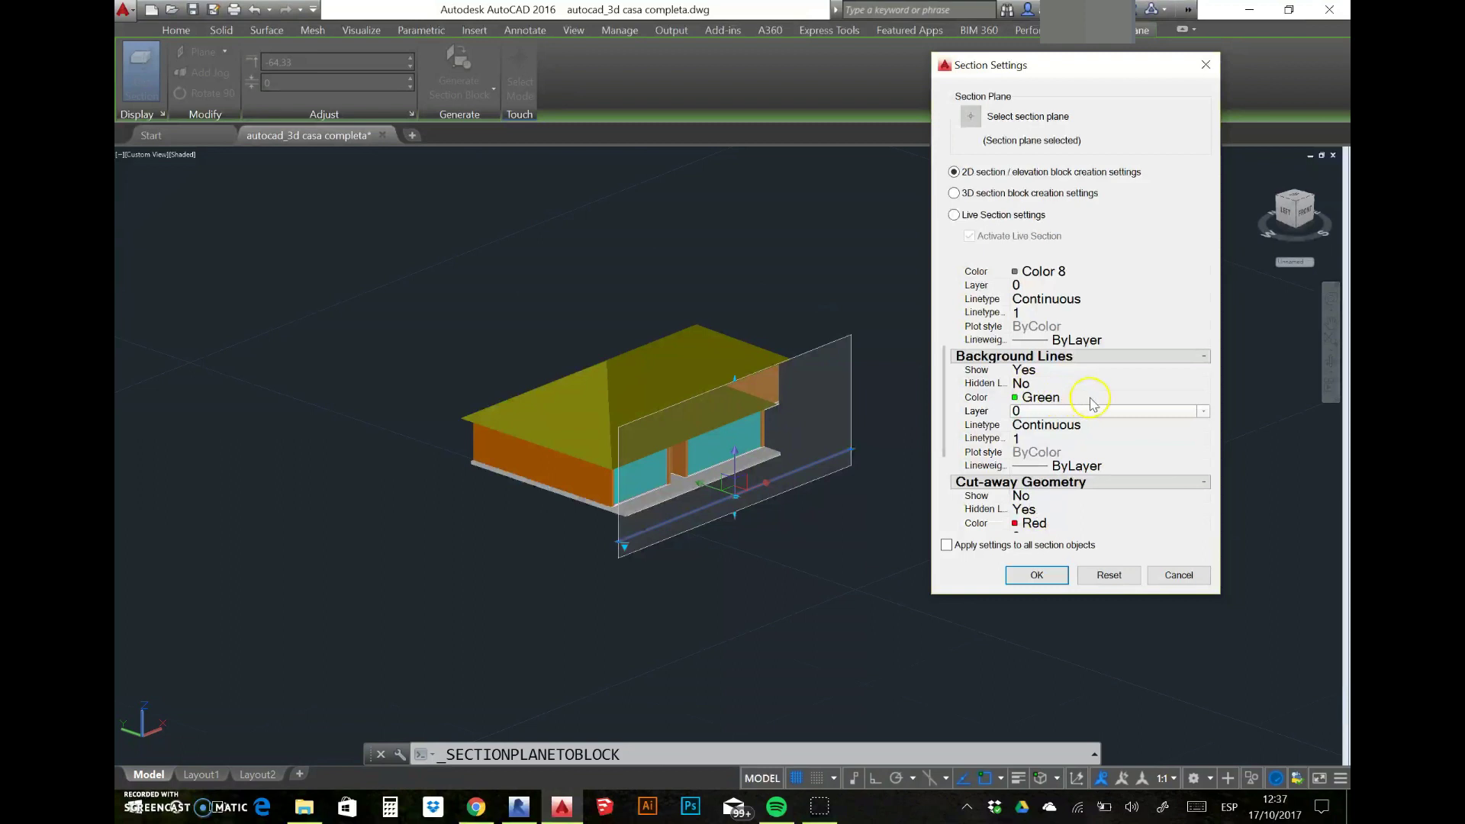
click(1011, 398)
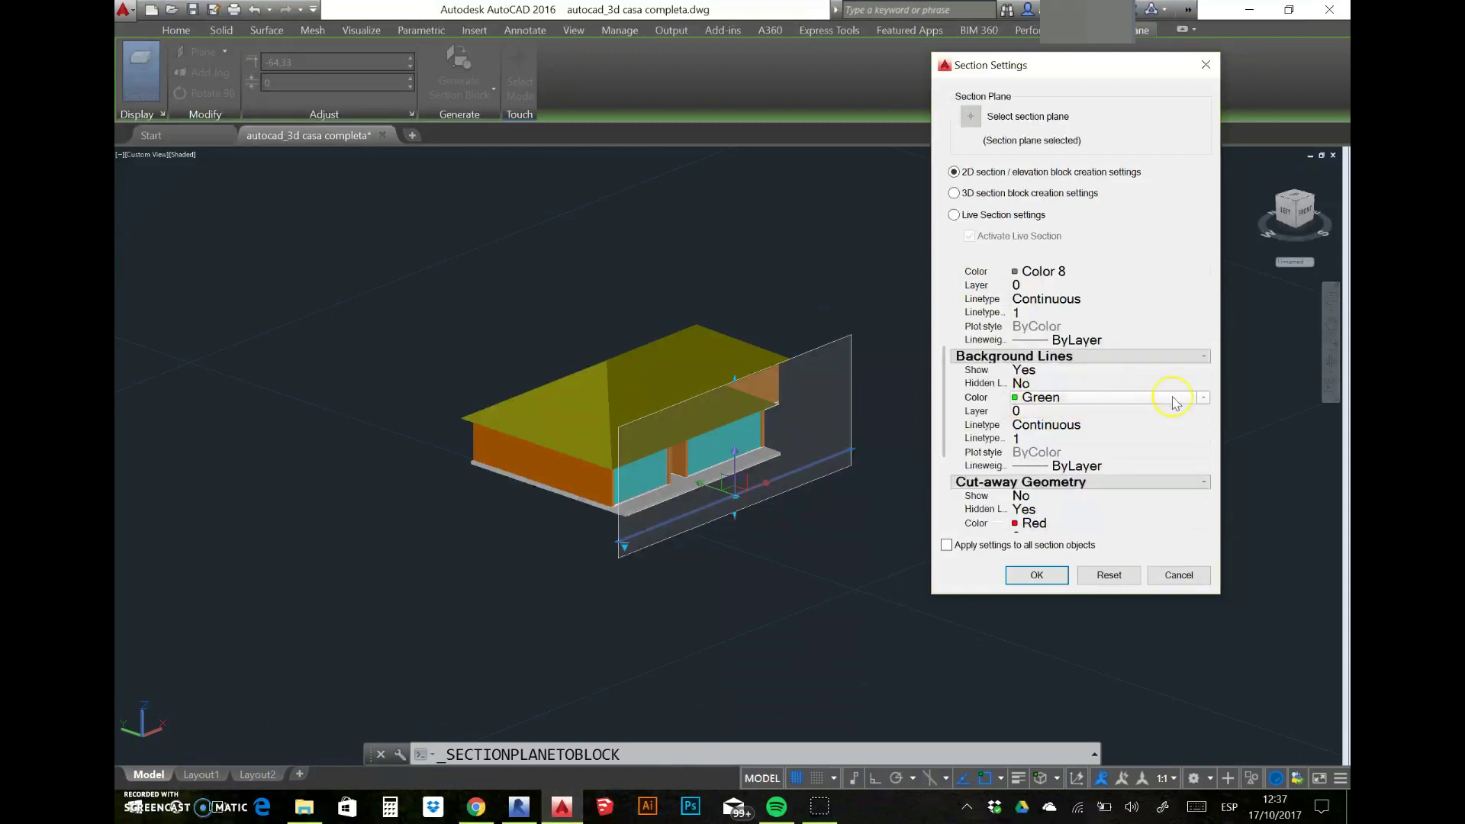
click(1203, 398)
click(1203, 413)
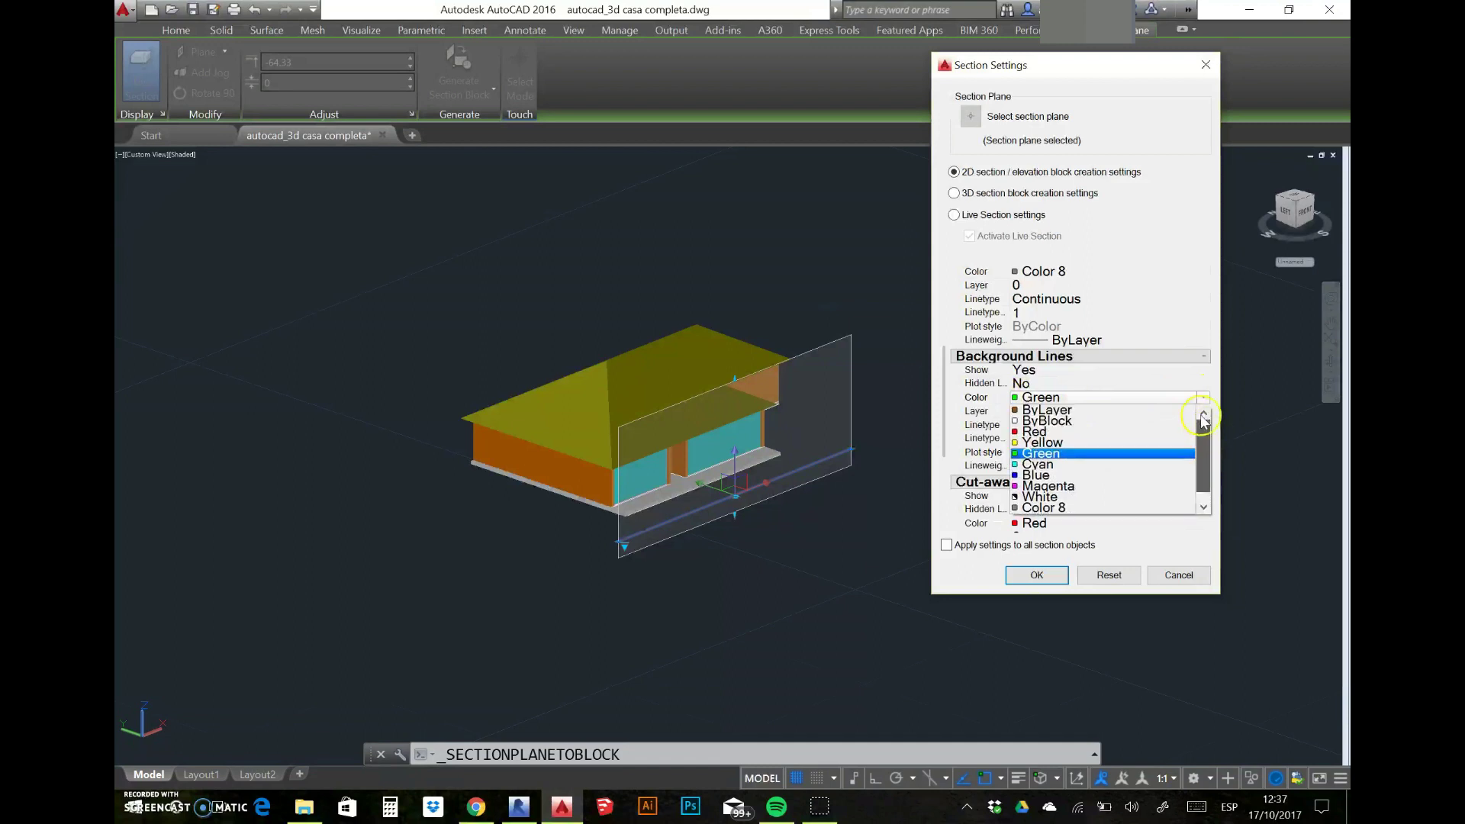
click(1174, 296)
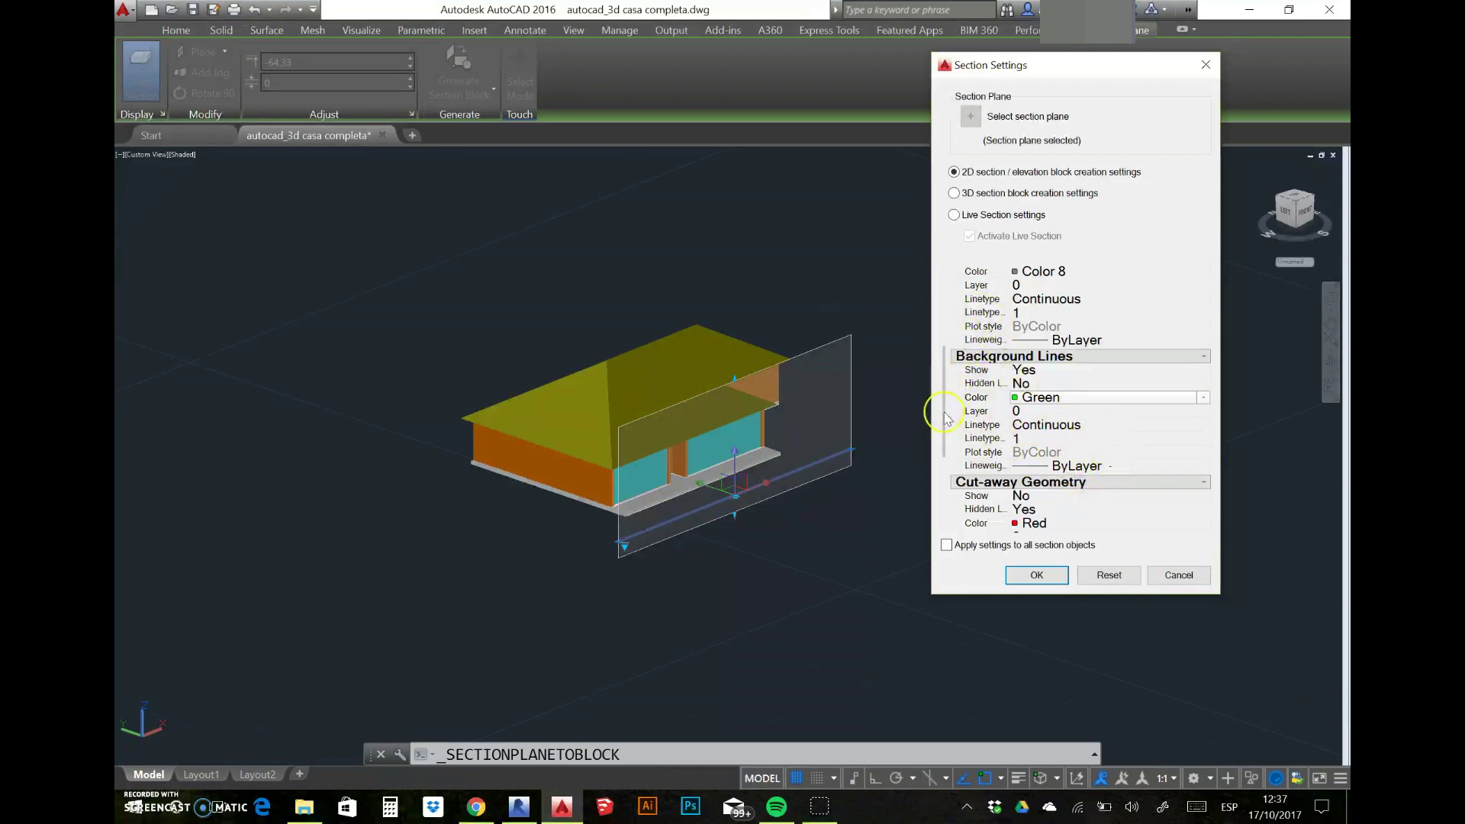
Step: Set Curve Tangency Lines Show to No and tick Apply settings to all section objects
scroll(946, 425, down, 3)
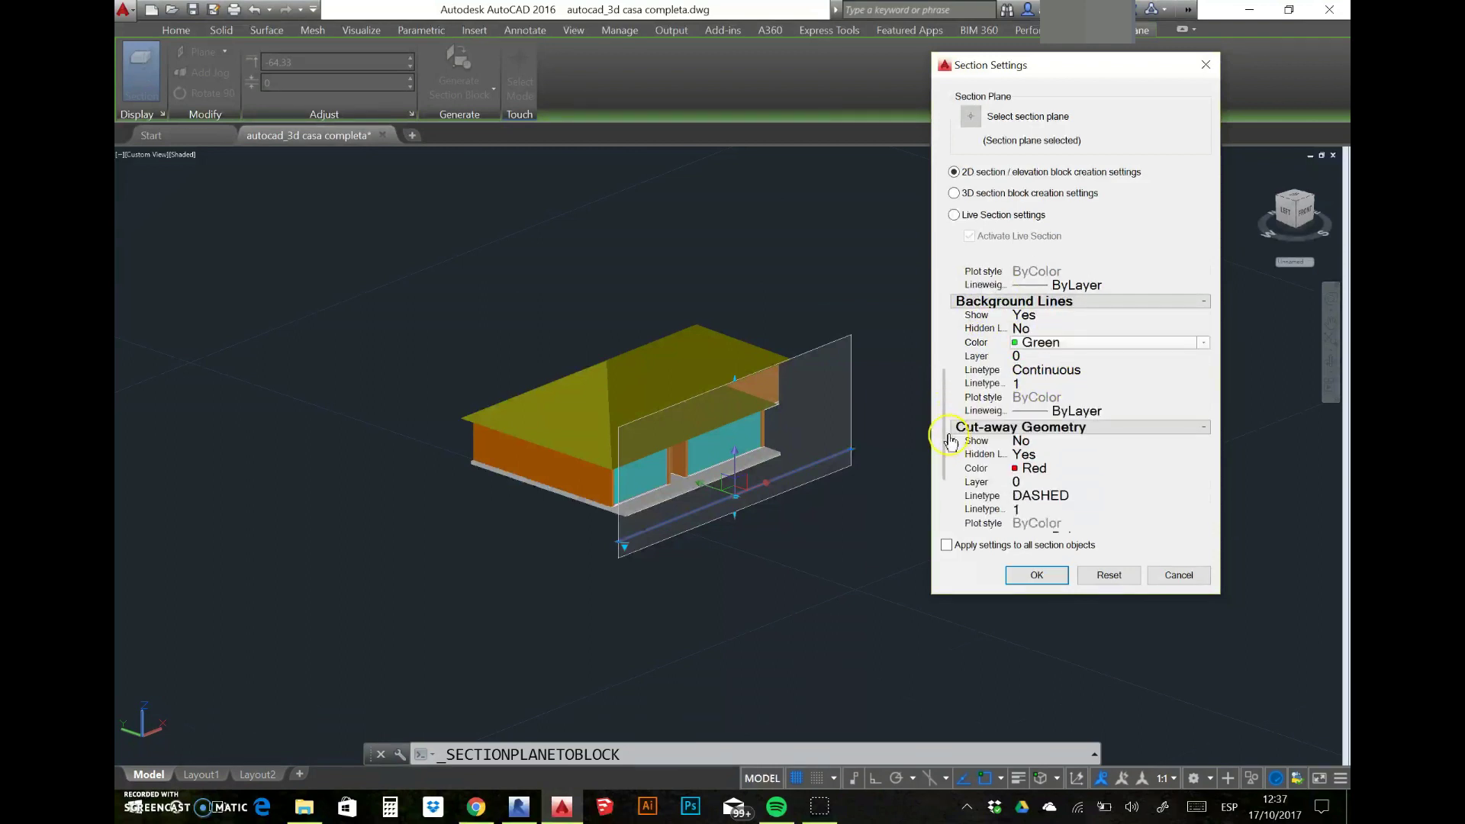
scroll(943, 435, up, 2)
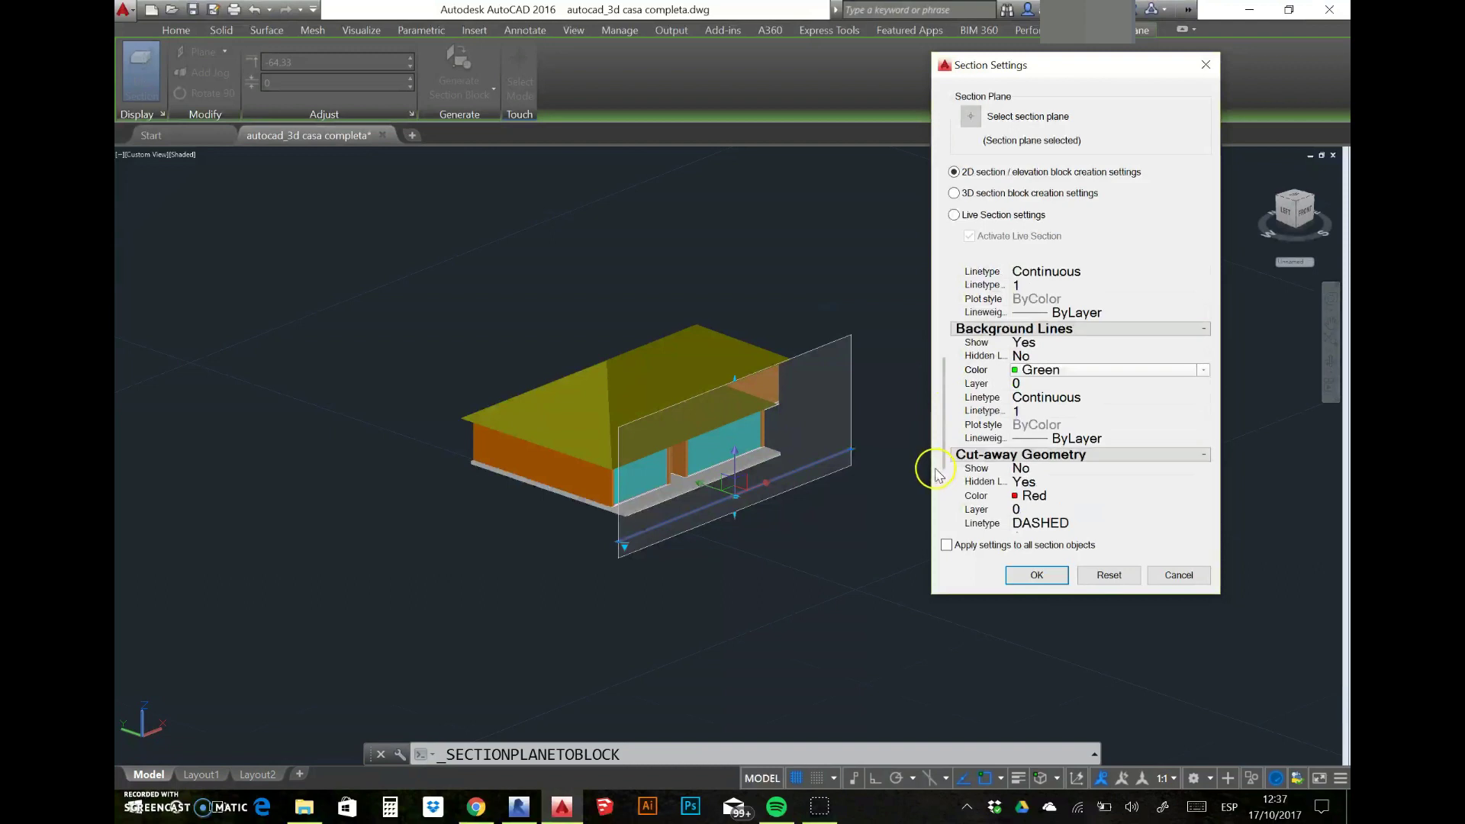
scroll(945, 475, down, 2)
scroll(940, 496, down, 2)
scroll(935, 511, down, 2)
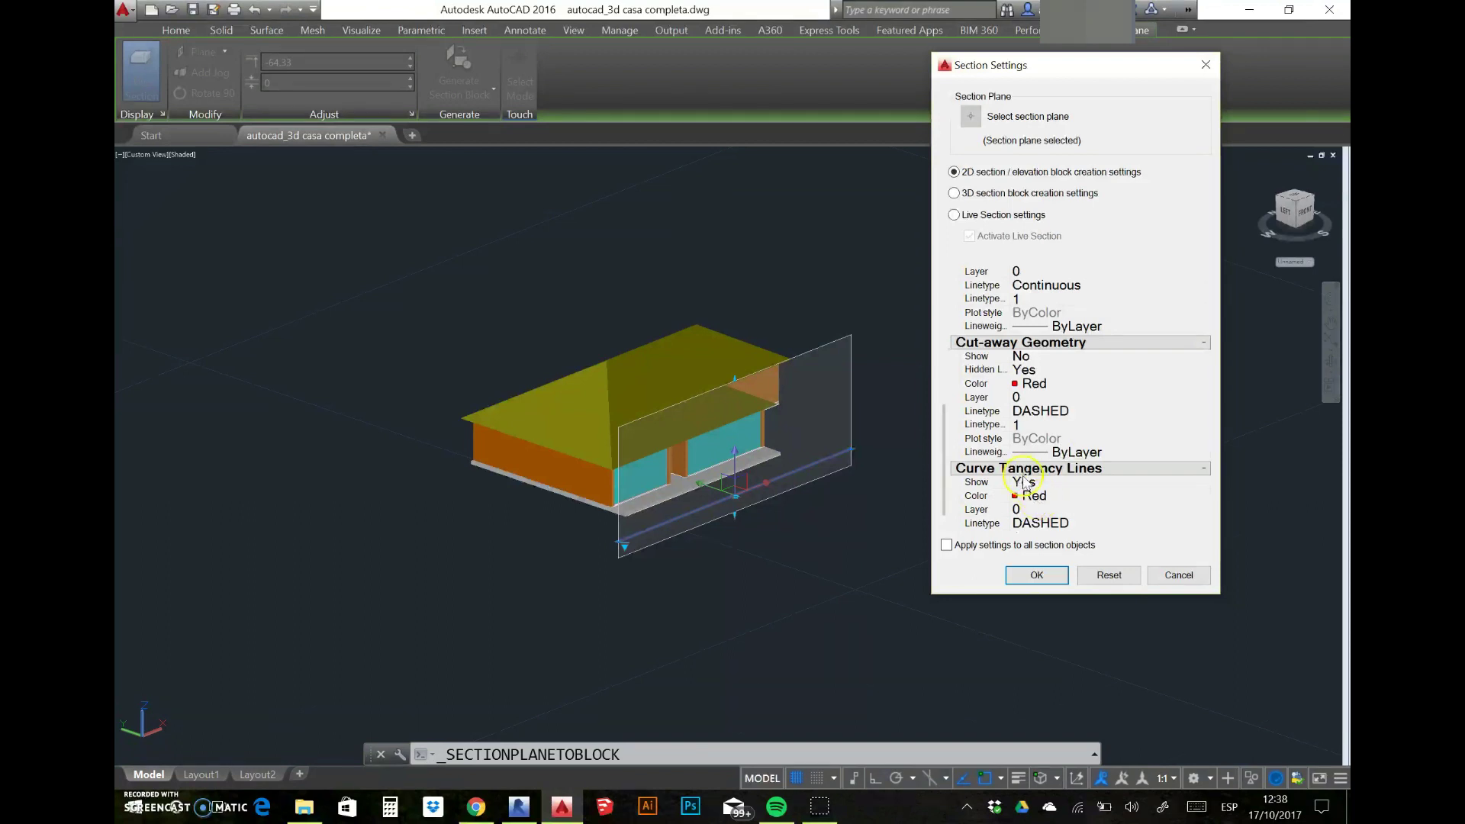
click(1085, 493)
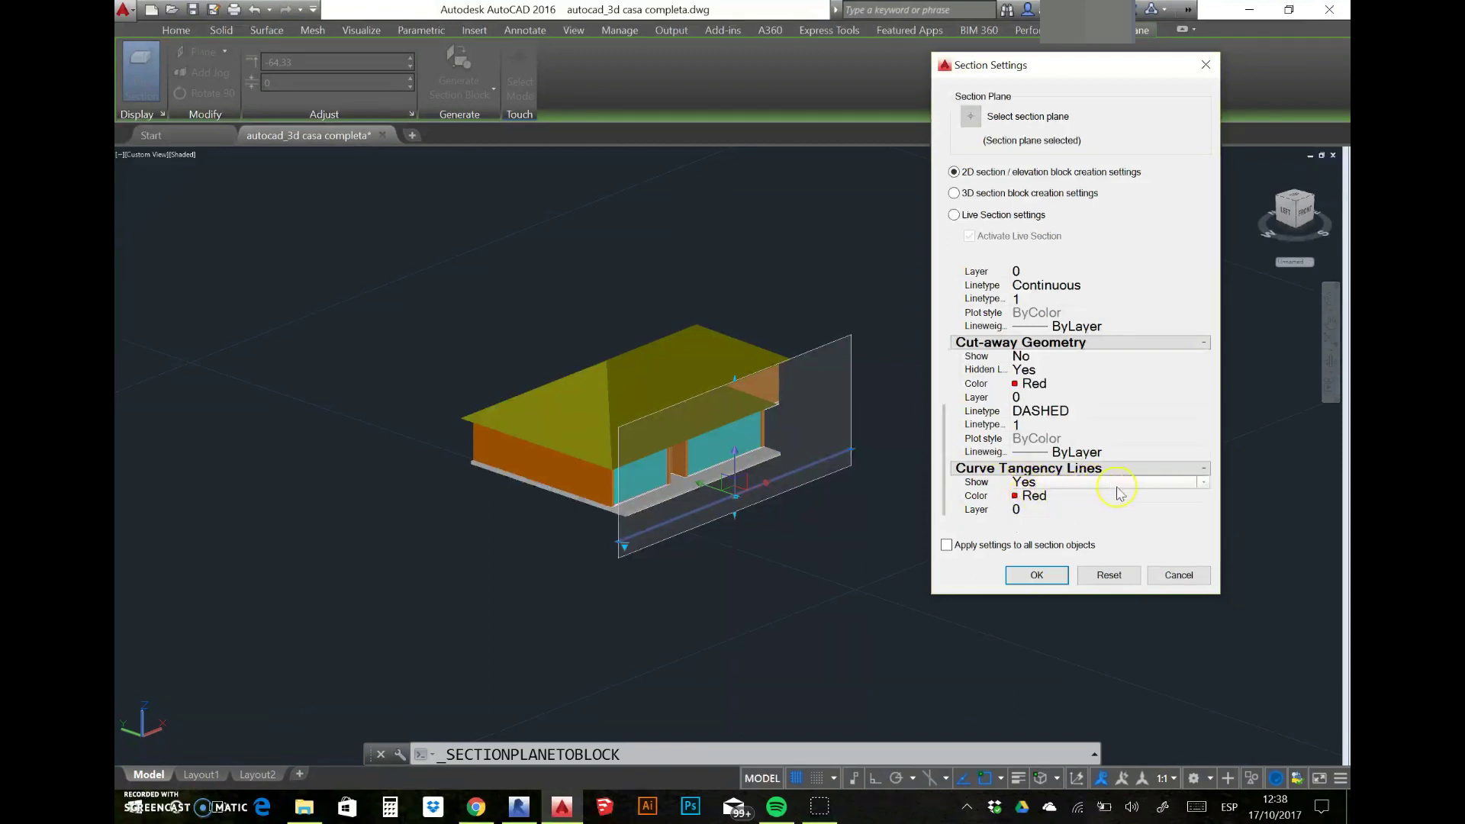
click(1204, 482)
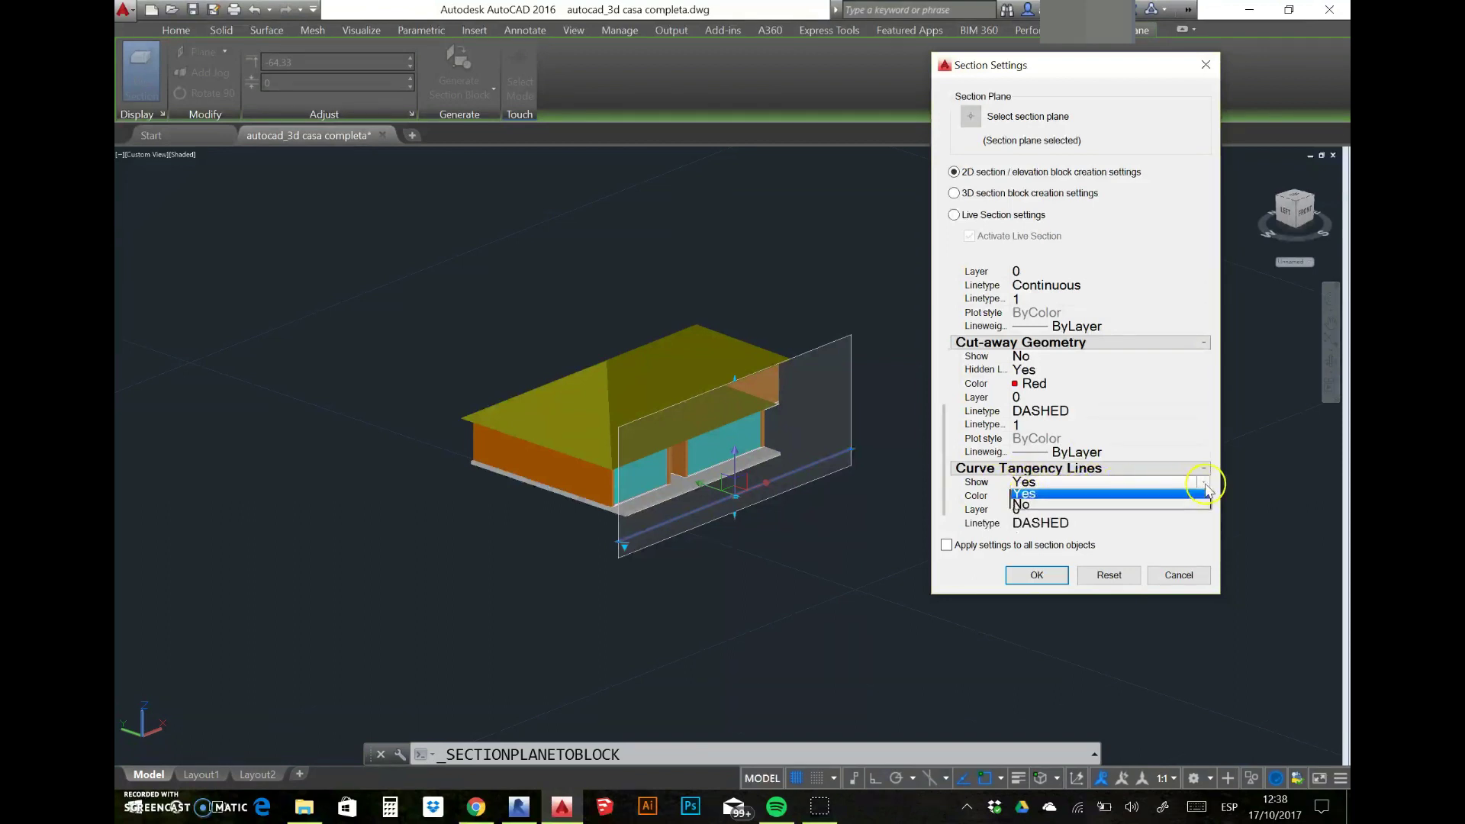
click(1065, 507)
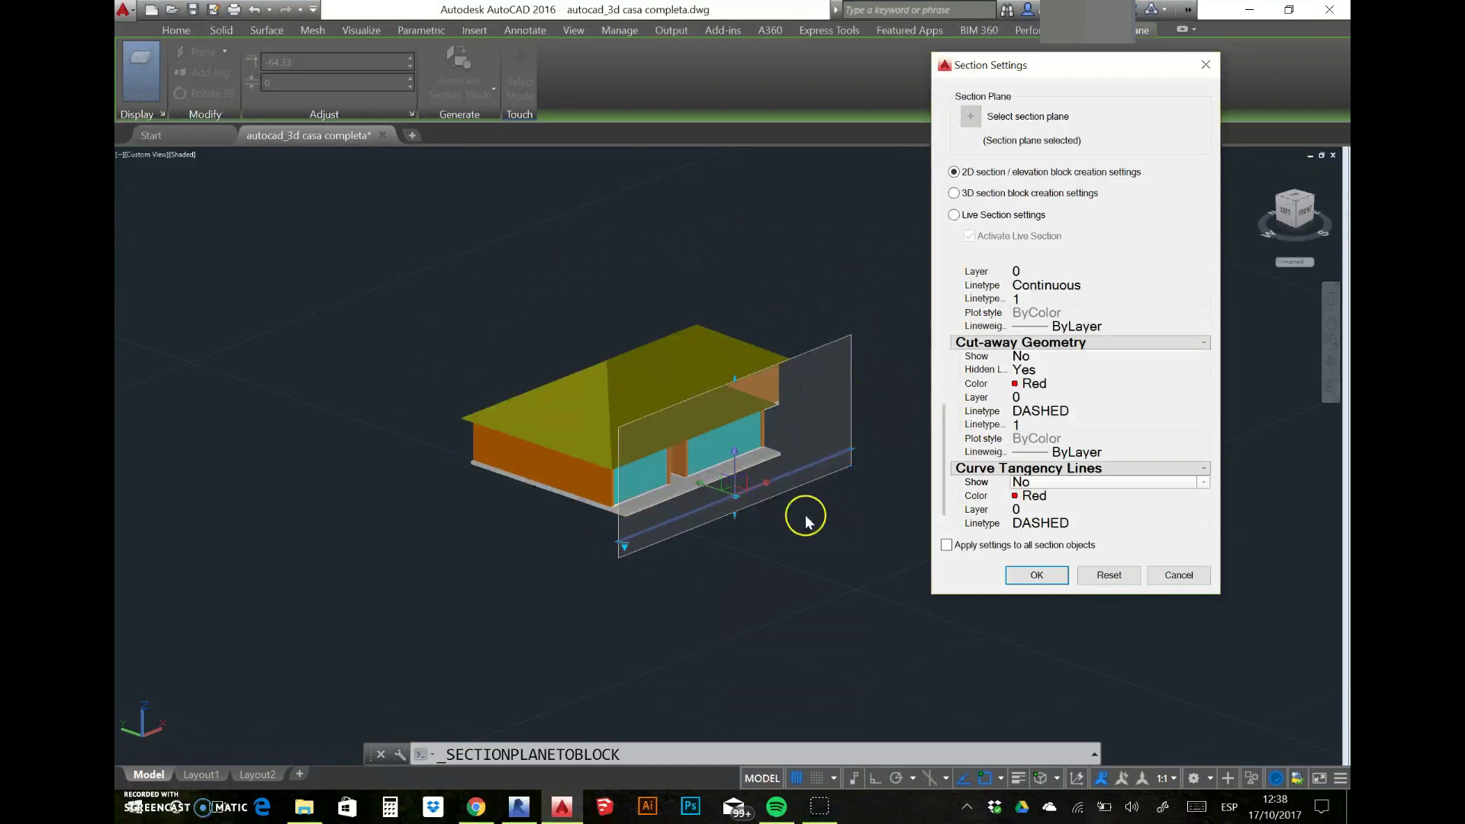
click(947, 546)
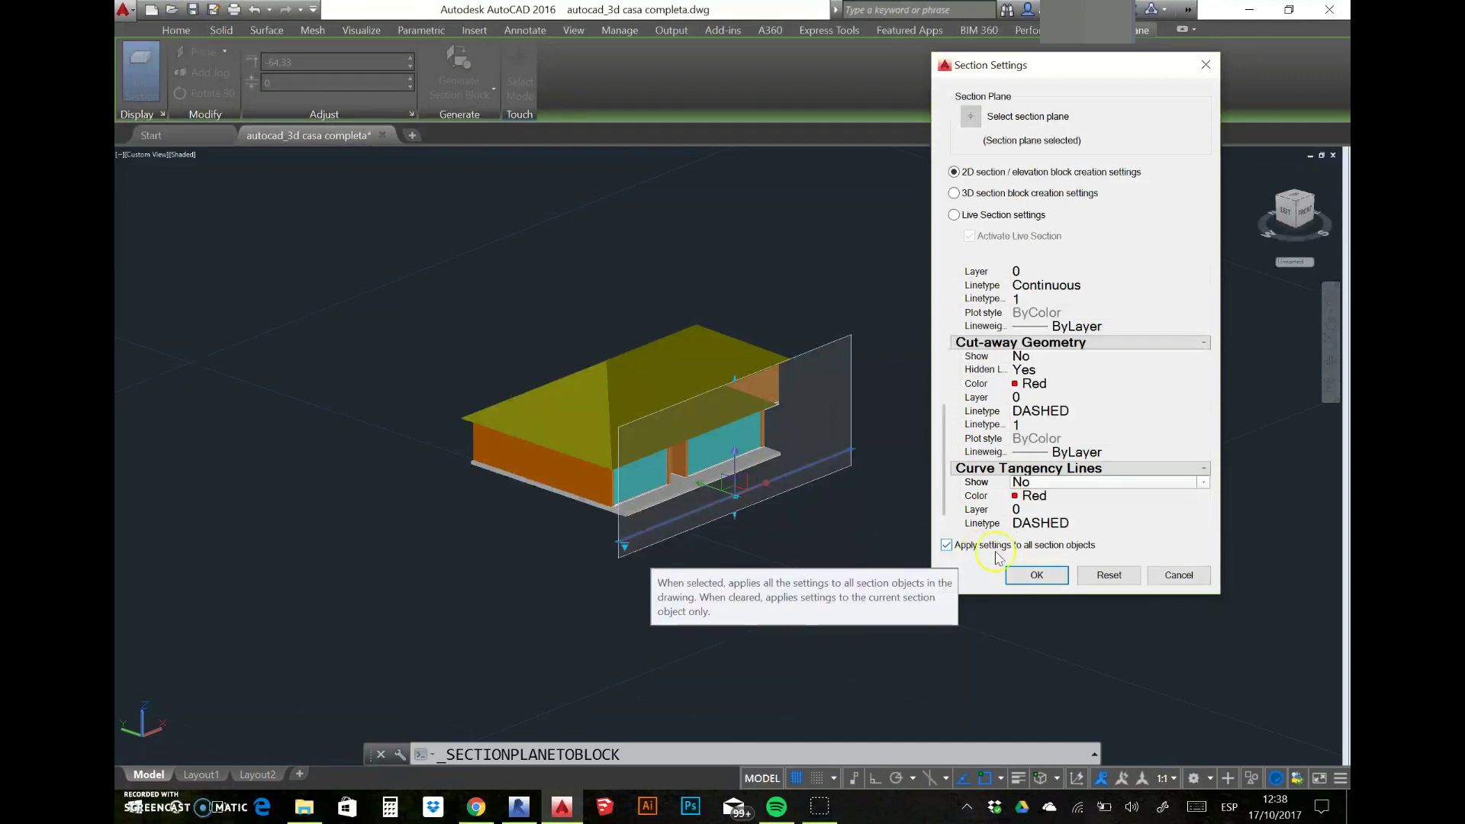
Step: Confirm the section settings and create the green 2D section block
click(1053, 578)
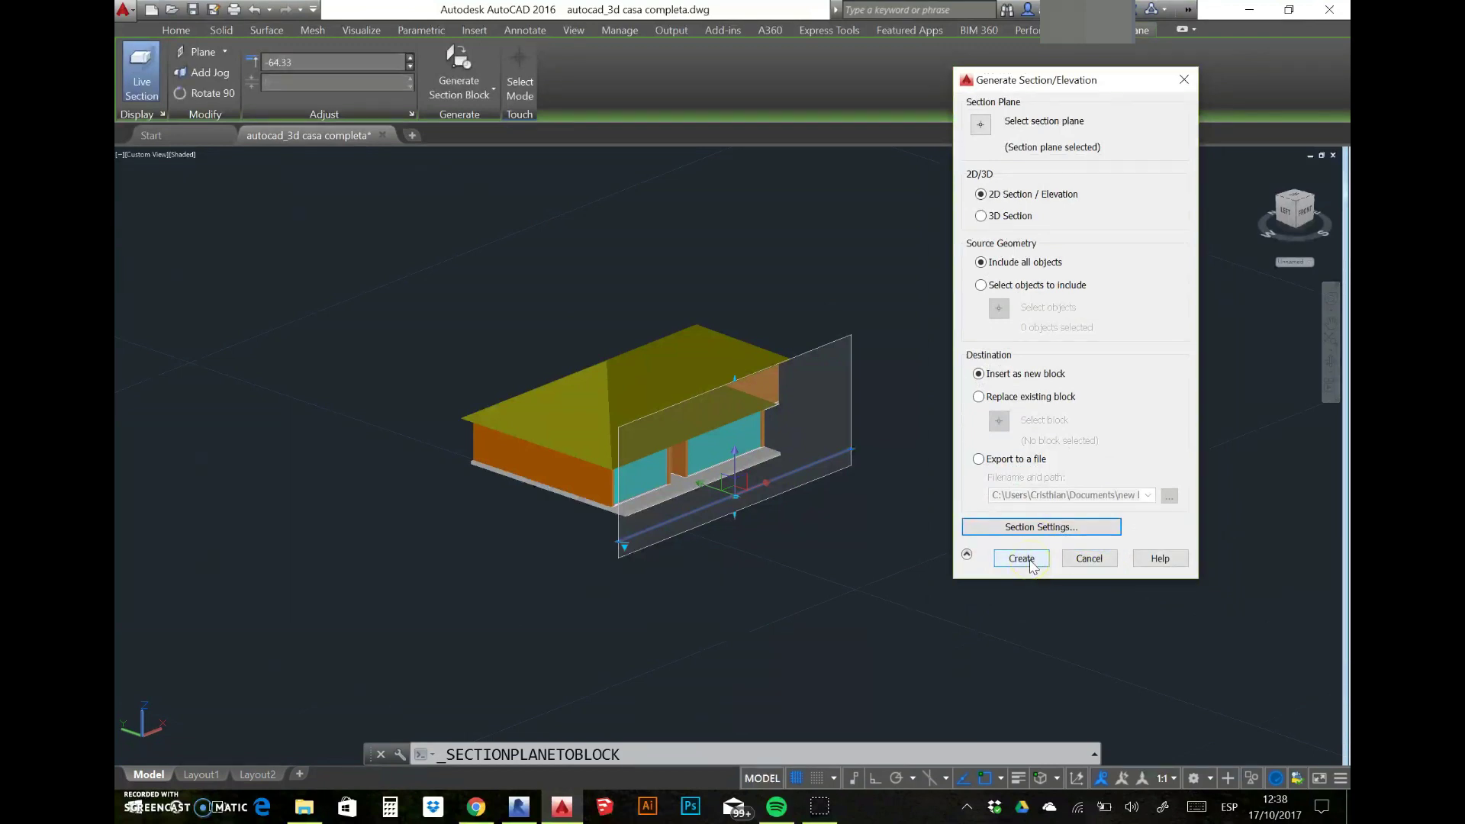
click(1030, 559)
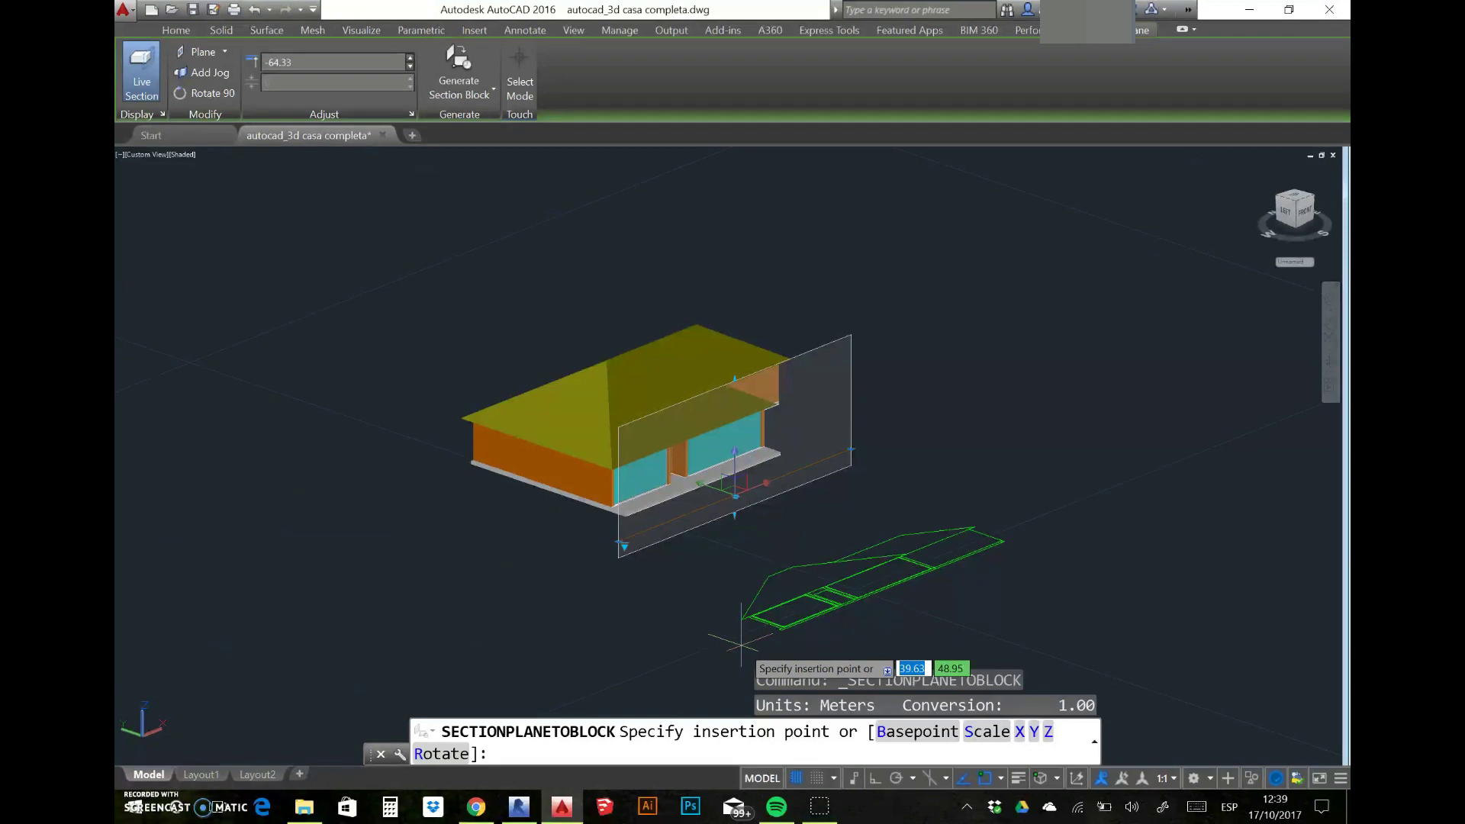
Step: Insert the section block below the house at default X/Y scale, ending at the rotation prompt
click(748, 642)
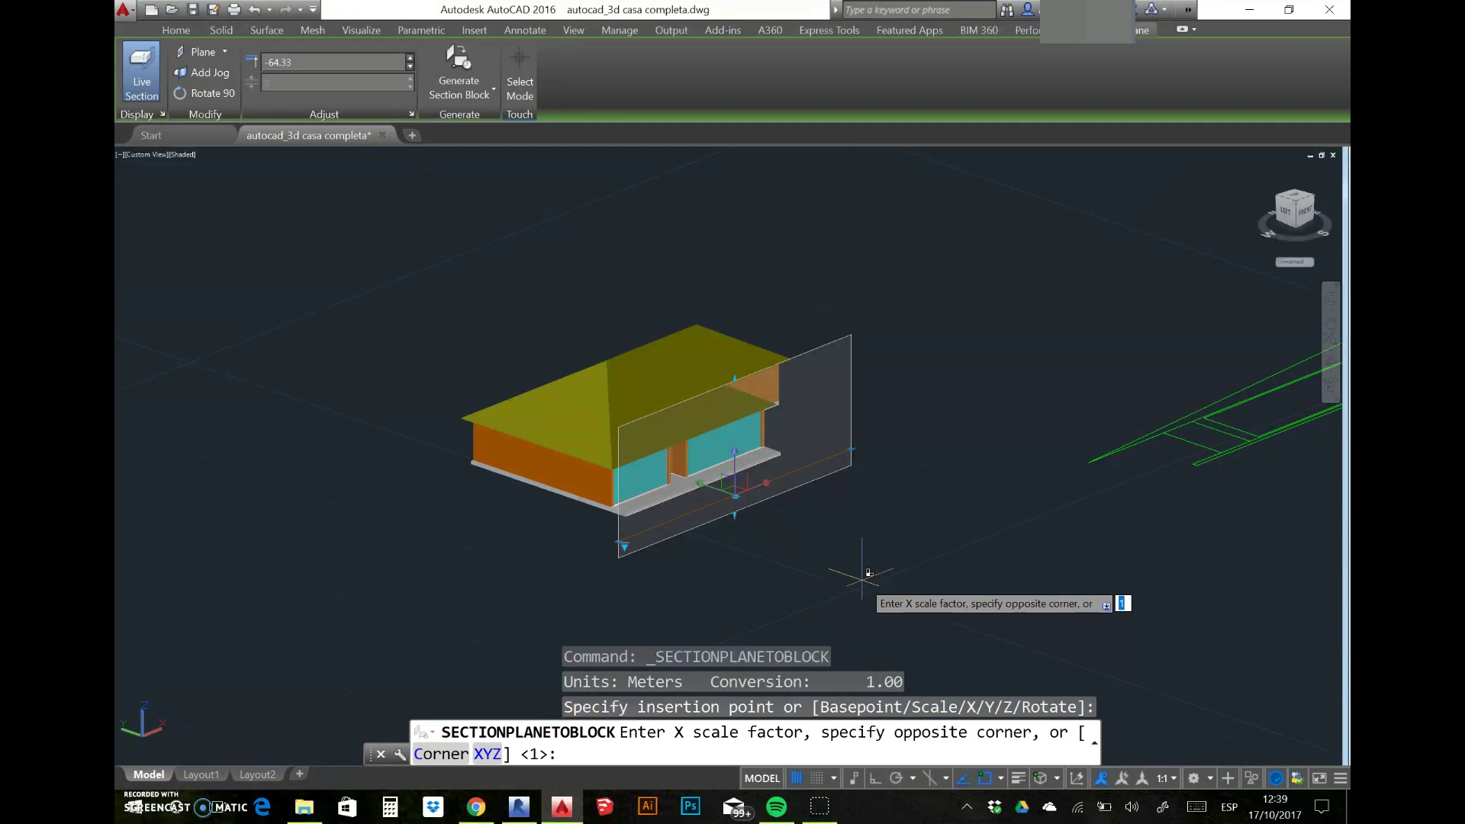
key(Return)
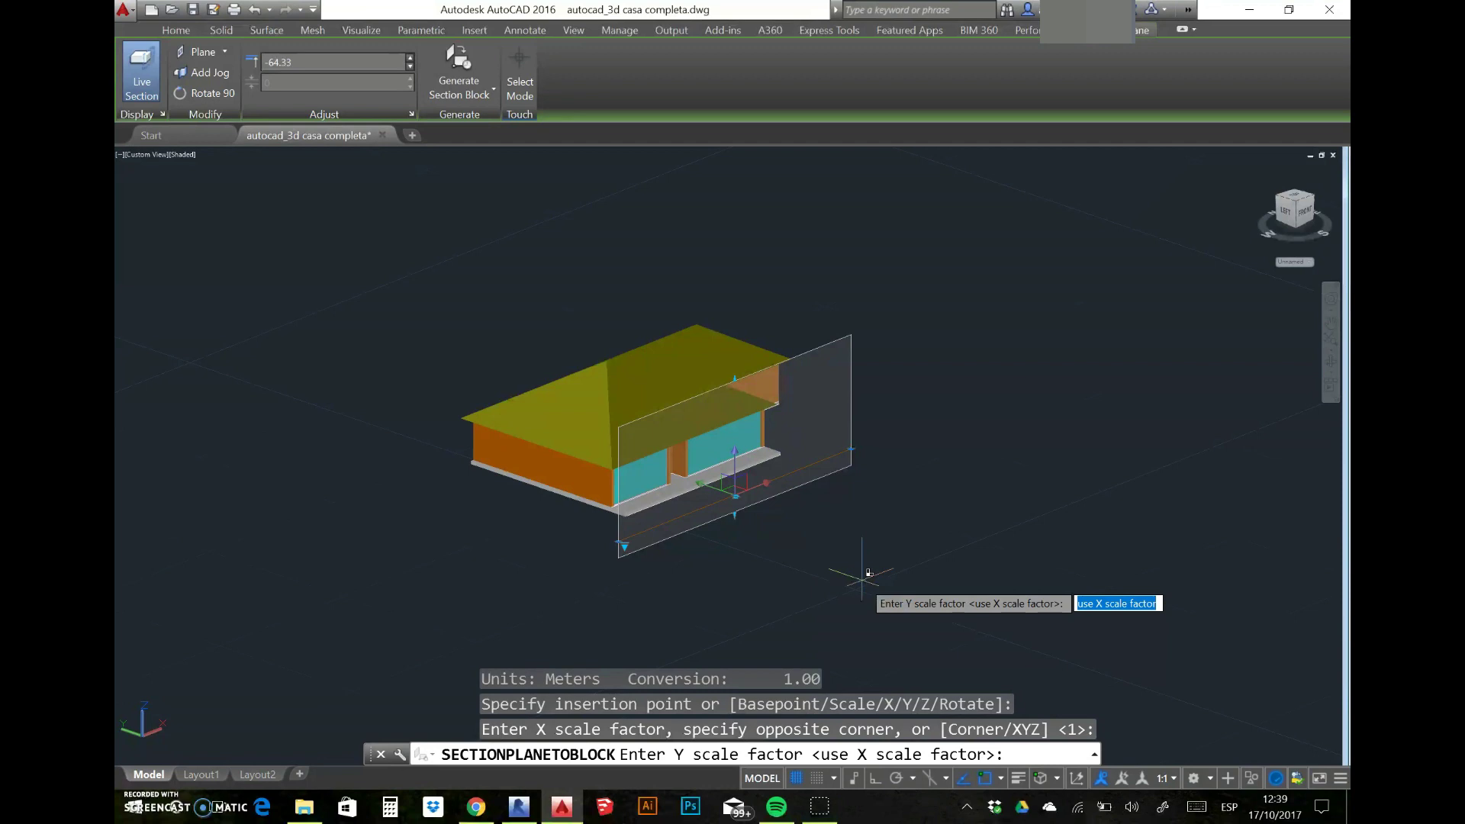
key(Return)
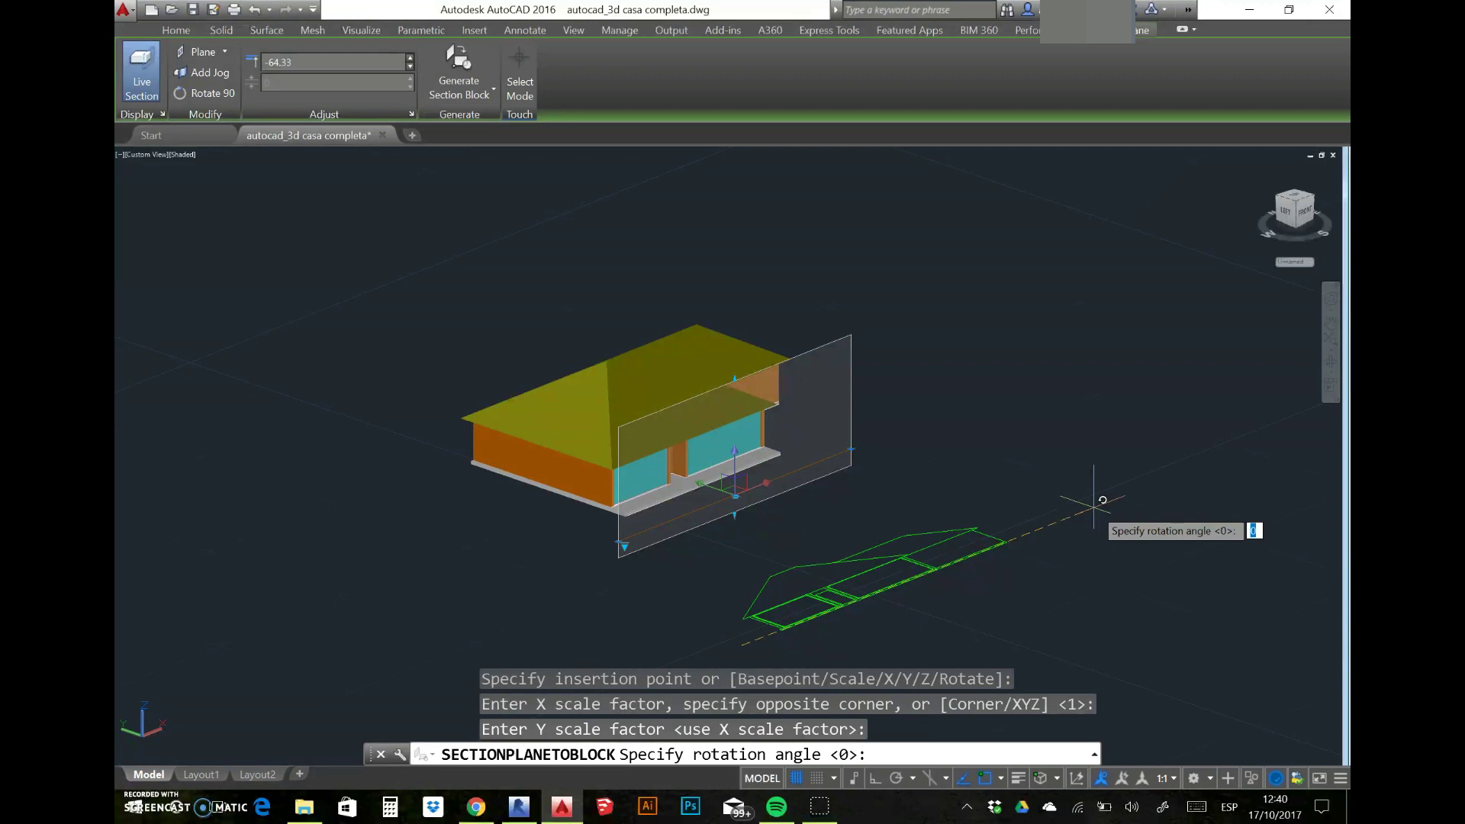
key(Escape)
key(Escape)
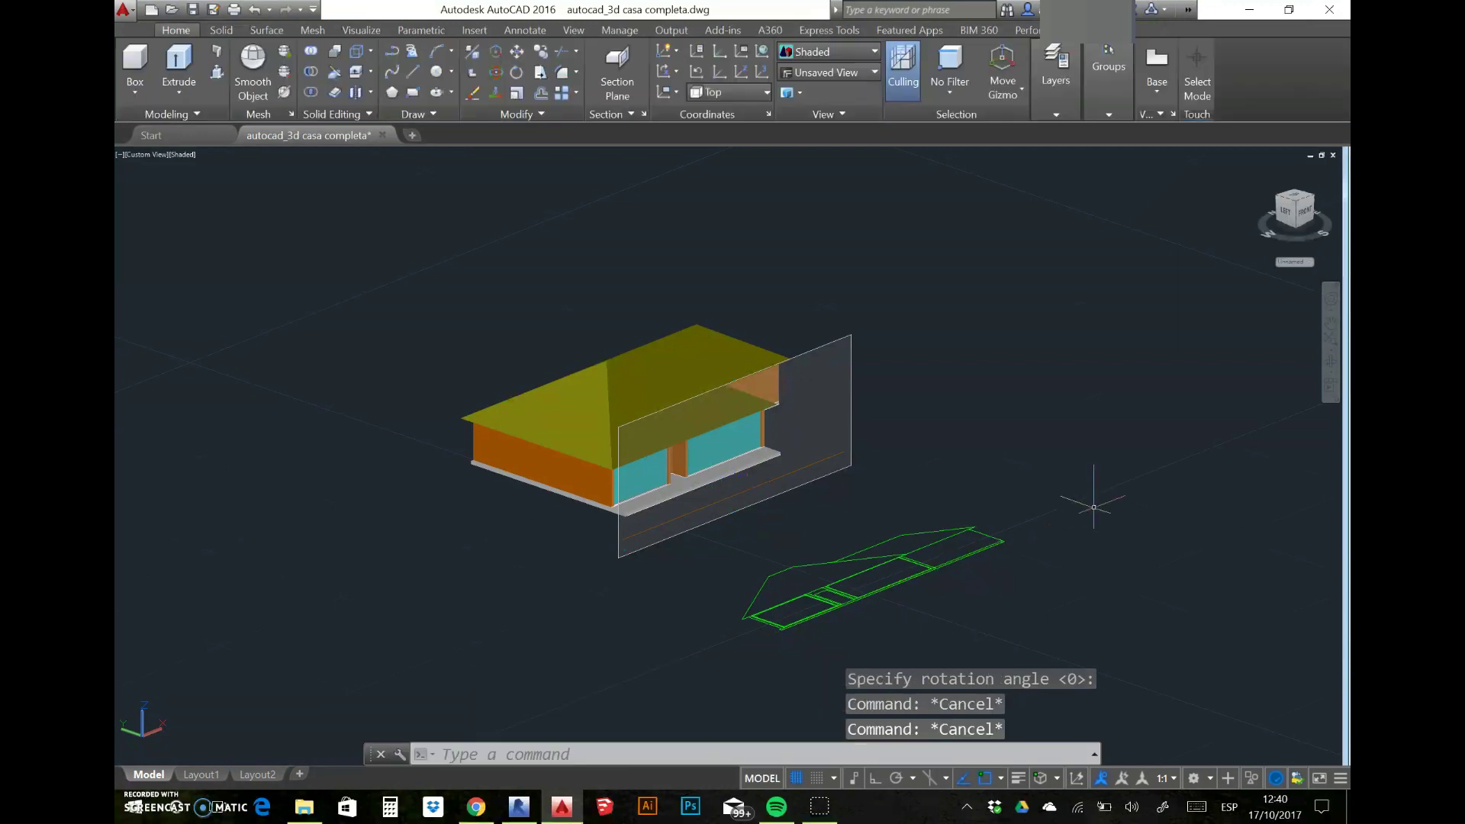
mouse_move(837, 504)
middle_down()
mouse_move(788, 570)
mouse_move(716, 611)
mouse_move(733, 592)
middle_up()
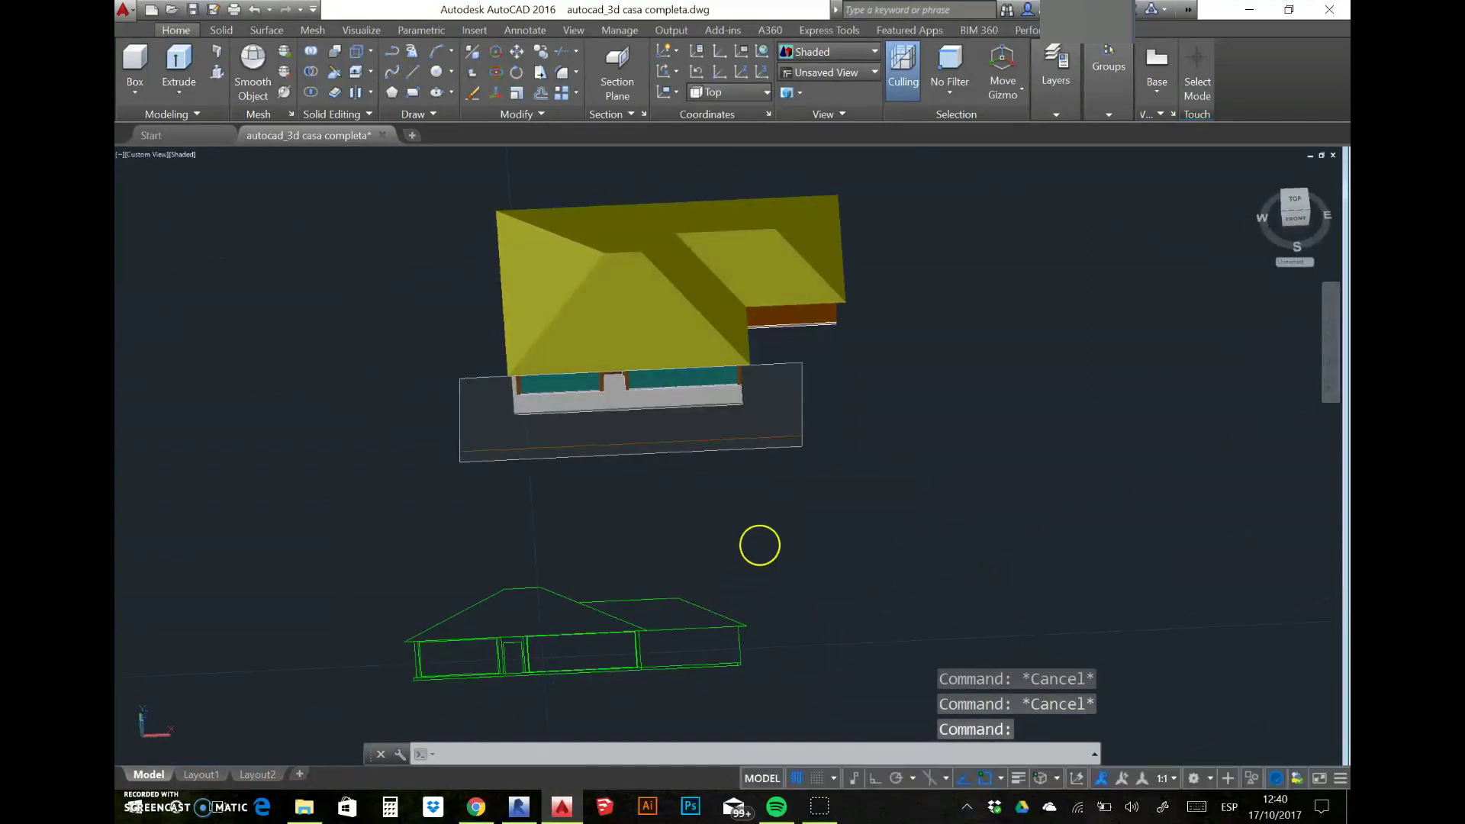
mouse_move(831, 442)
middle_down()
mouse_move(794, 494)
mouse_move(644, 392)
middle_up()
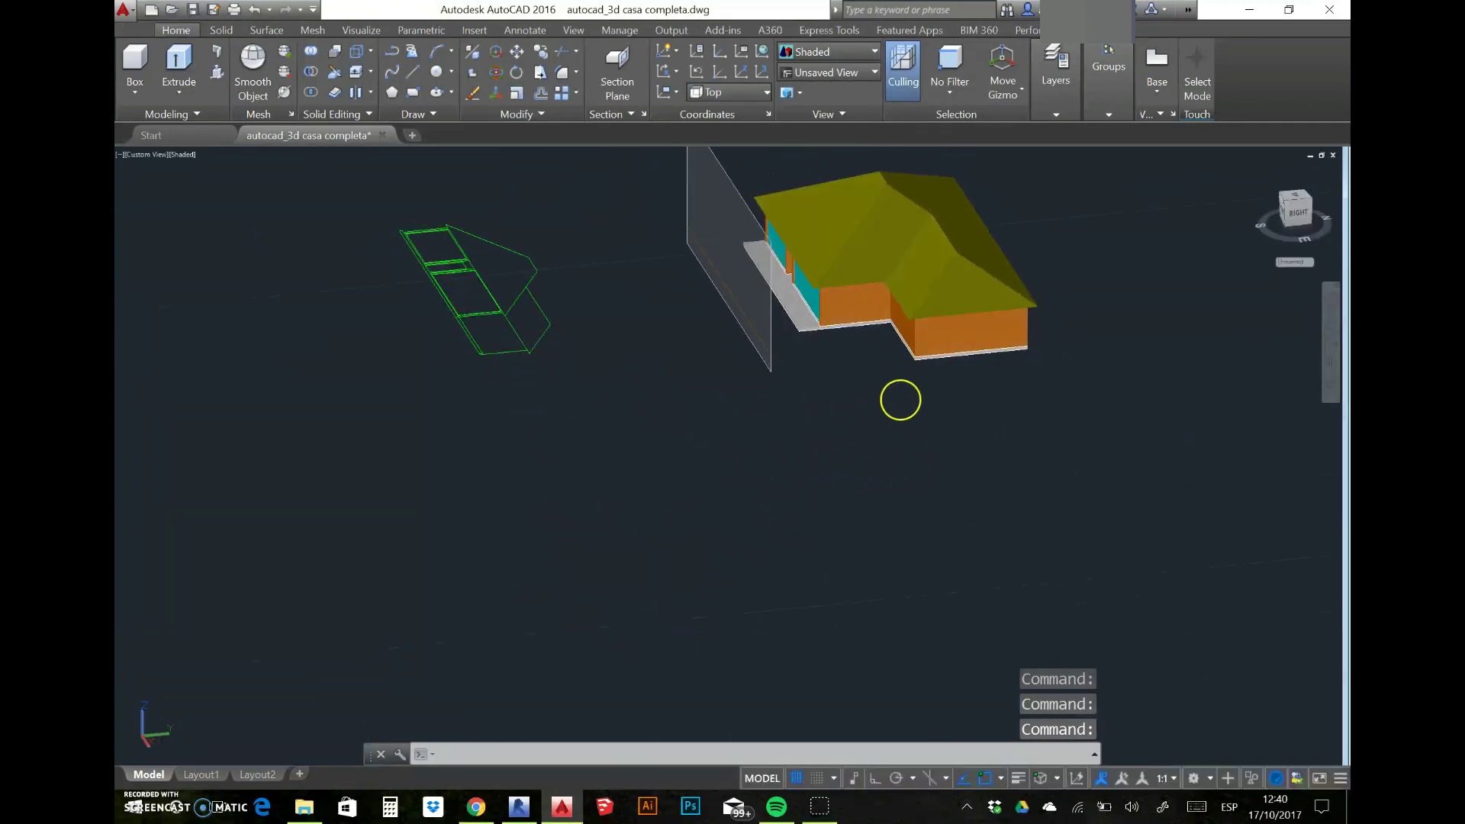
scroll(945, 357, up, 2)
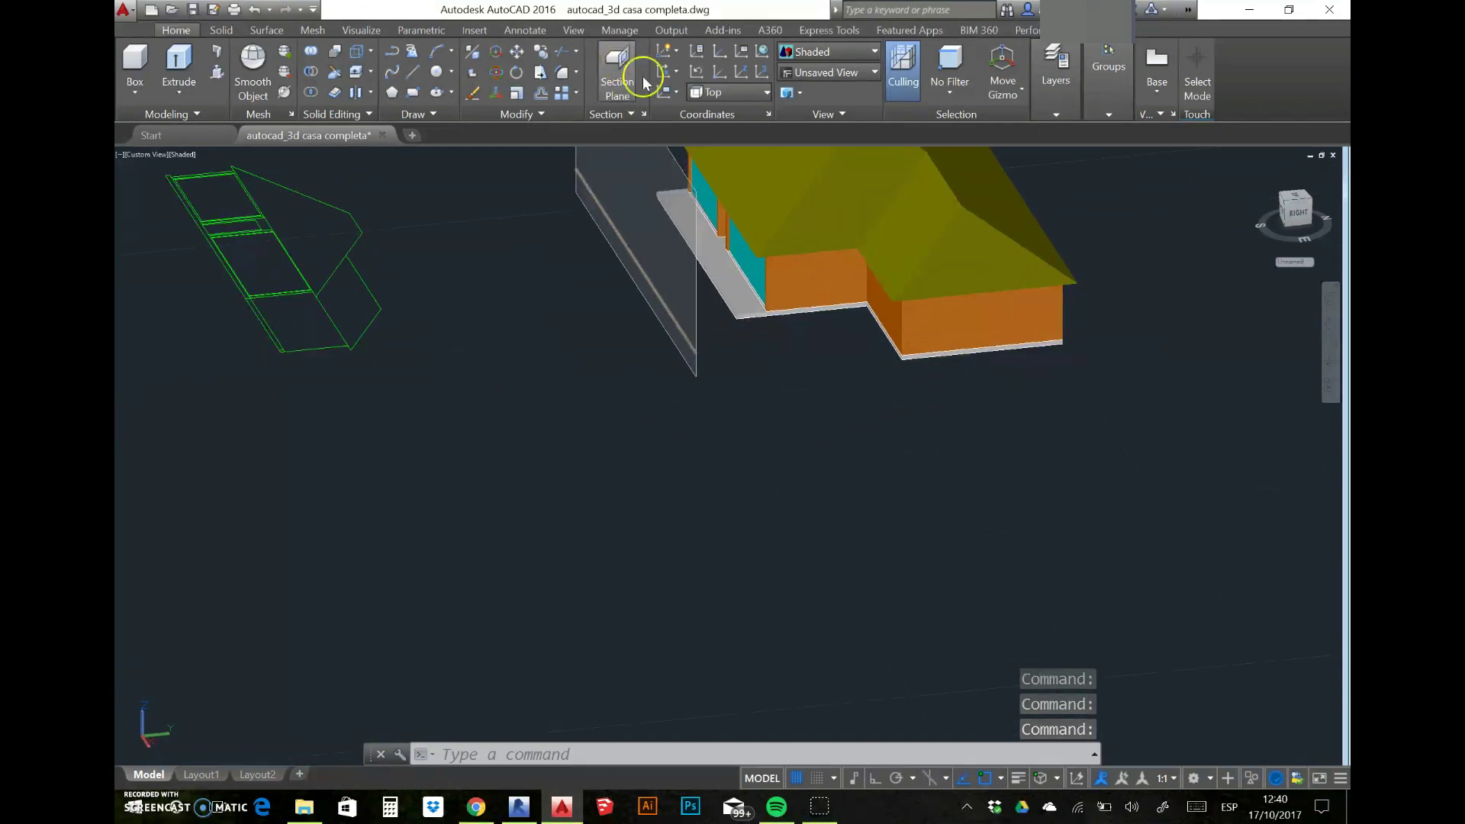
Step: Place a second section plane on the orange wing's wall and move it into position
click(617, 70)
scroll(943, 336, up, 2)
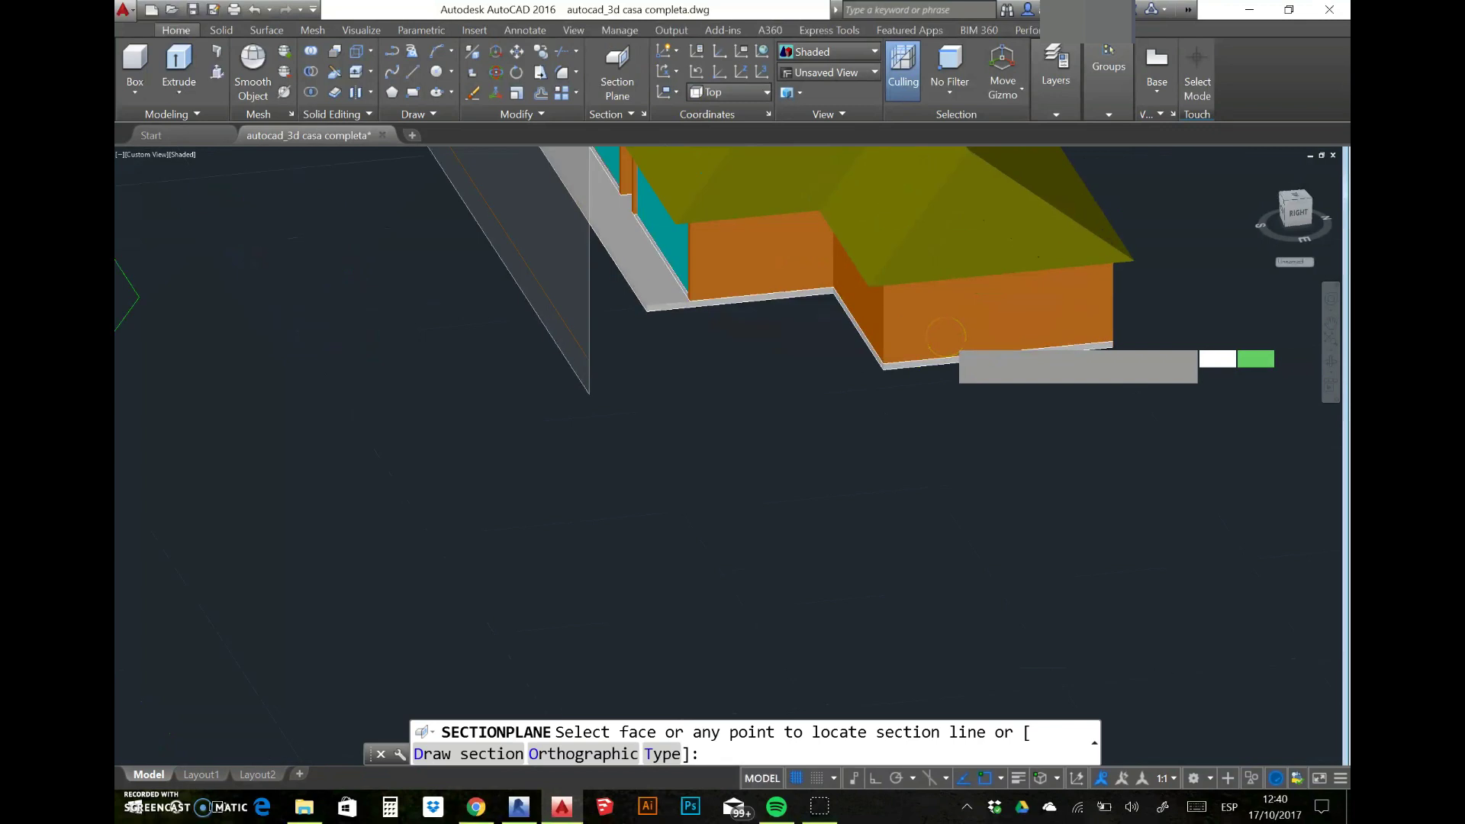
scroll(946, 365, up, 2)
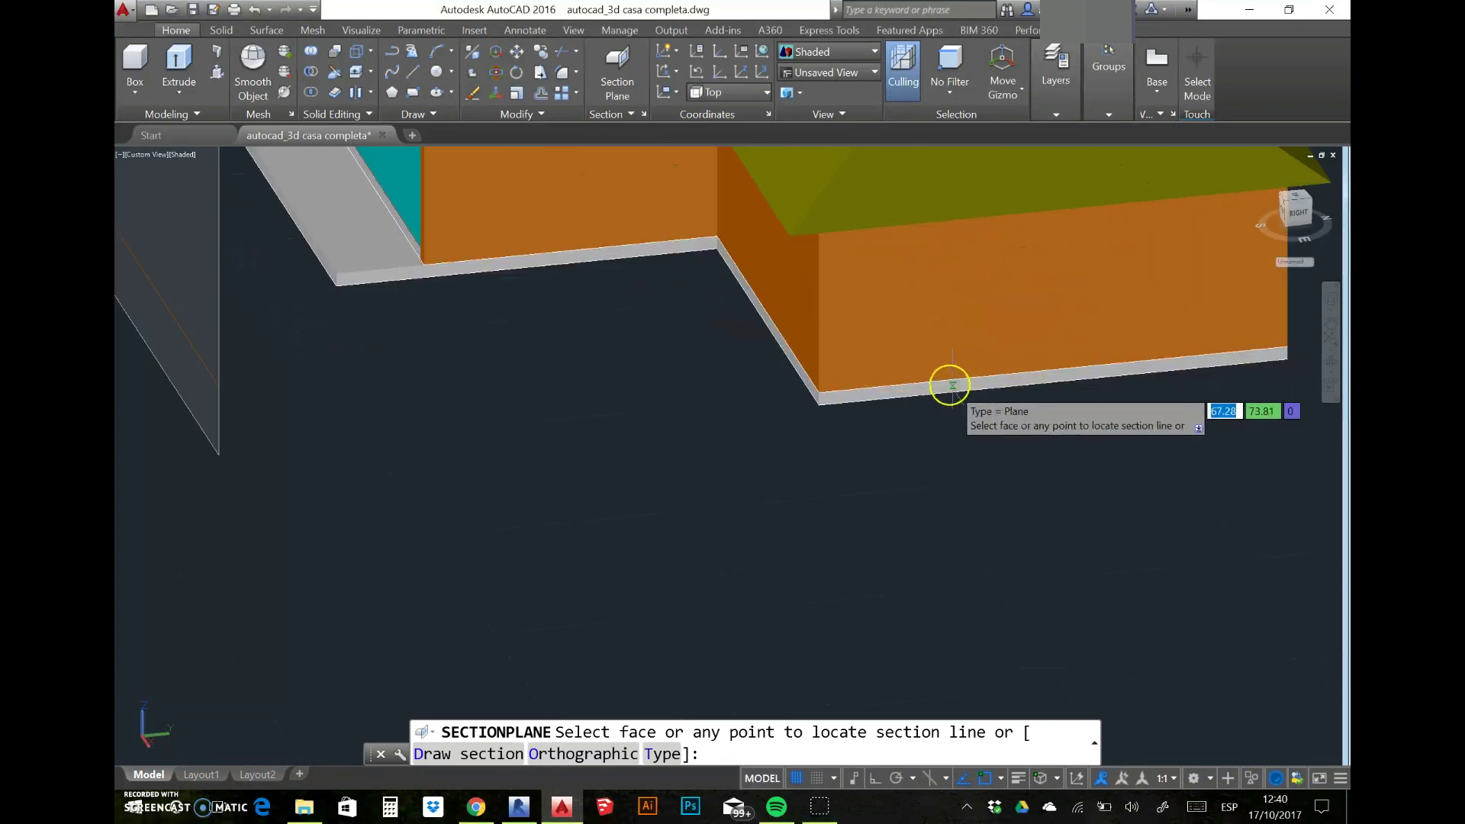
click(949, 385)
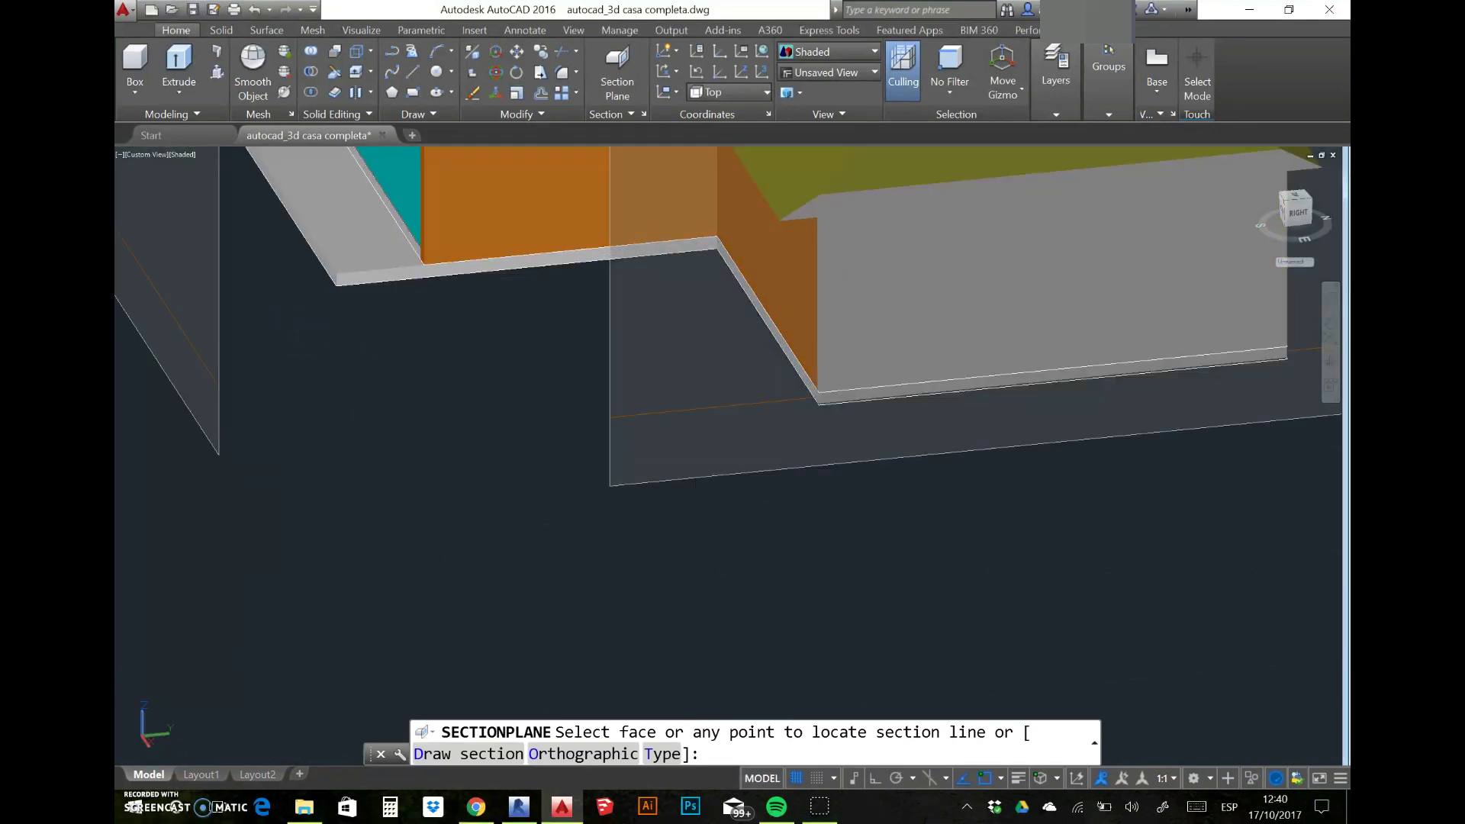
scroll(825, 449, down, 2)
click(825, 449)
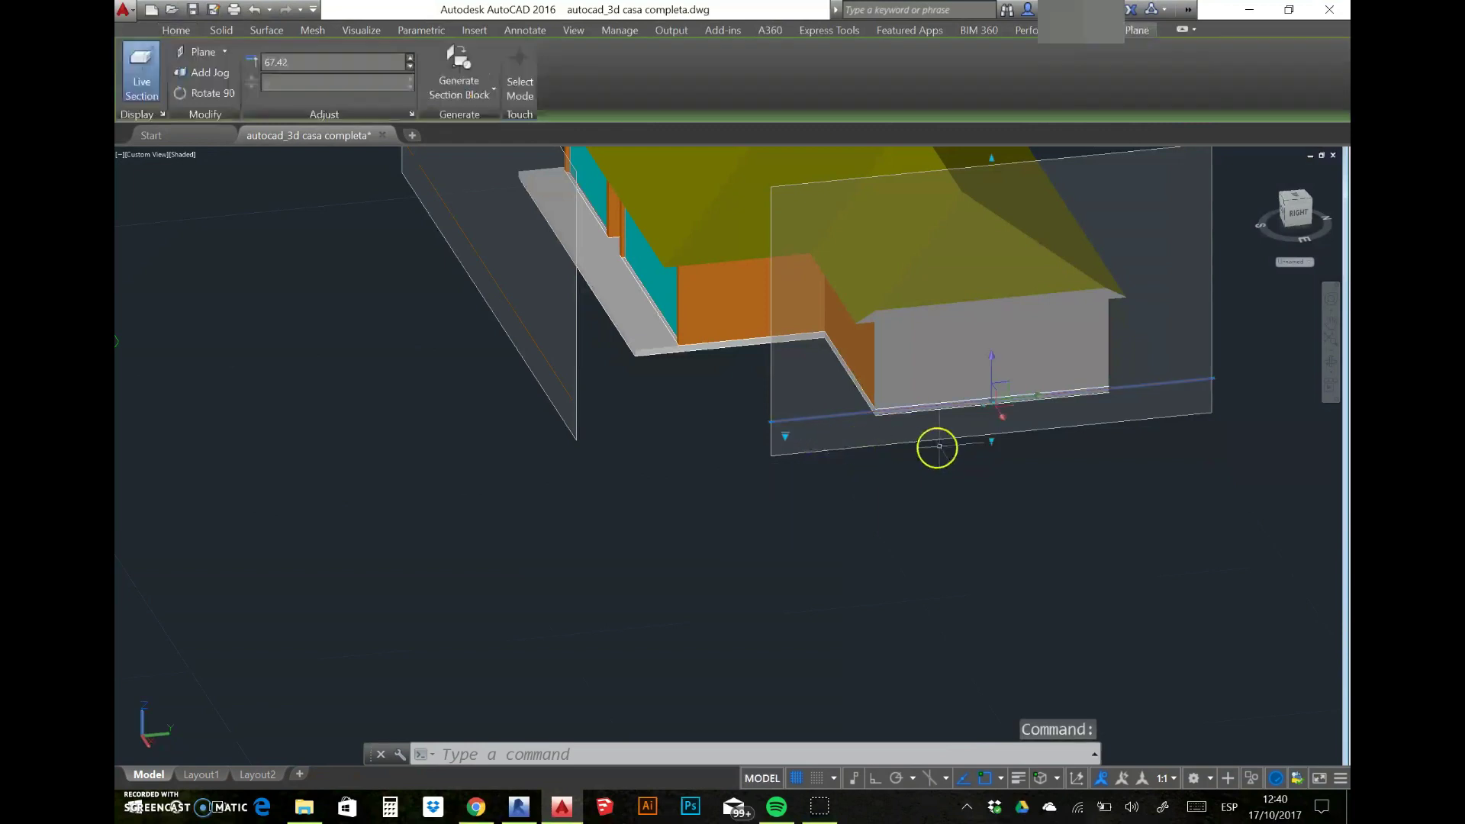
click(1003, 416)
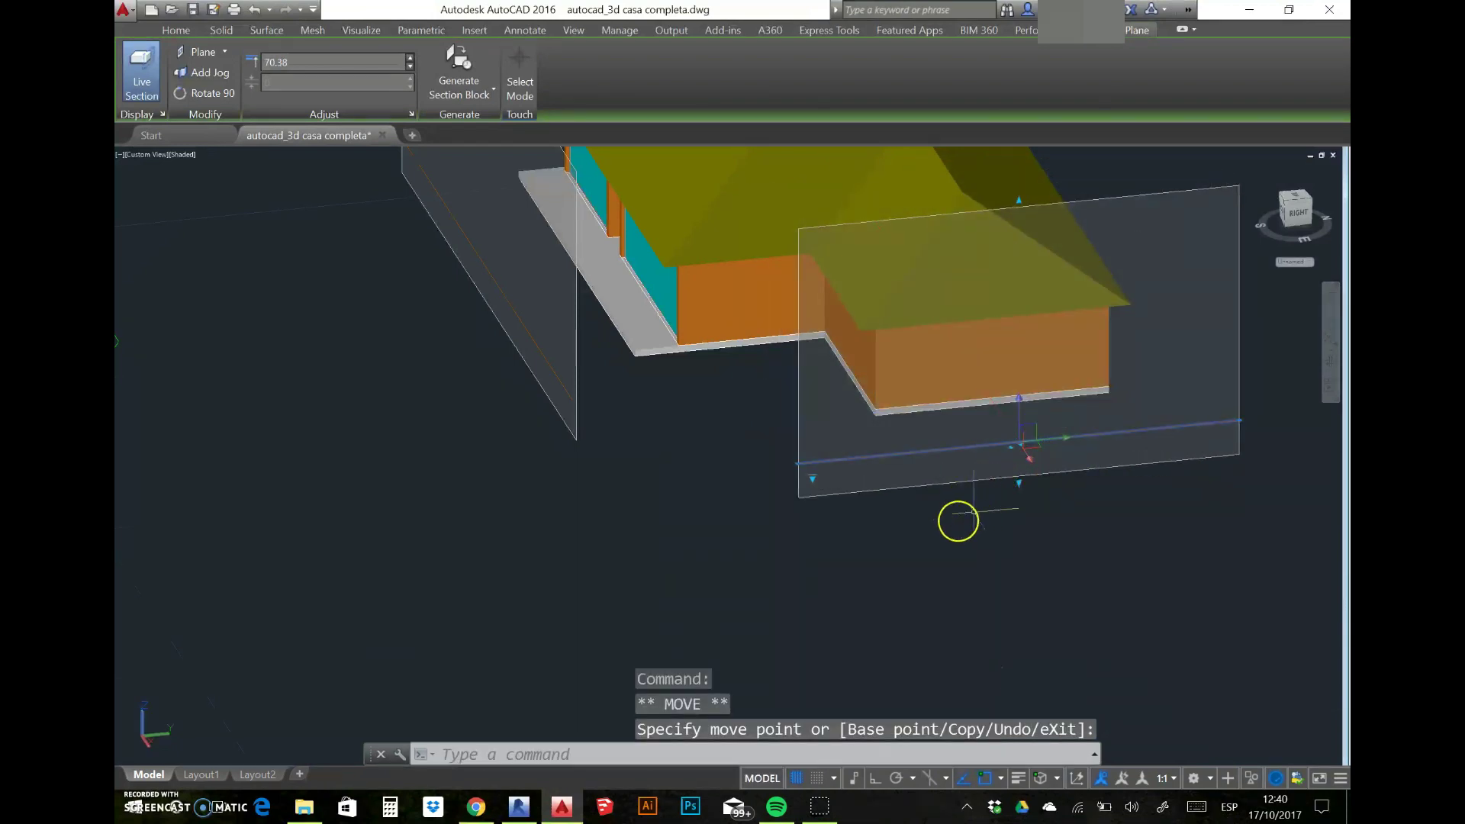
scroll(938, 519, down, 2)
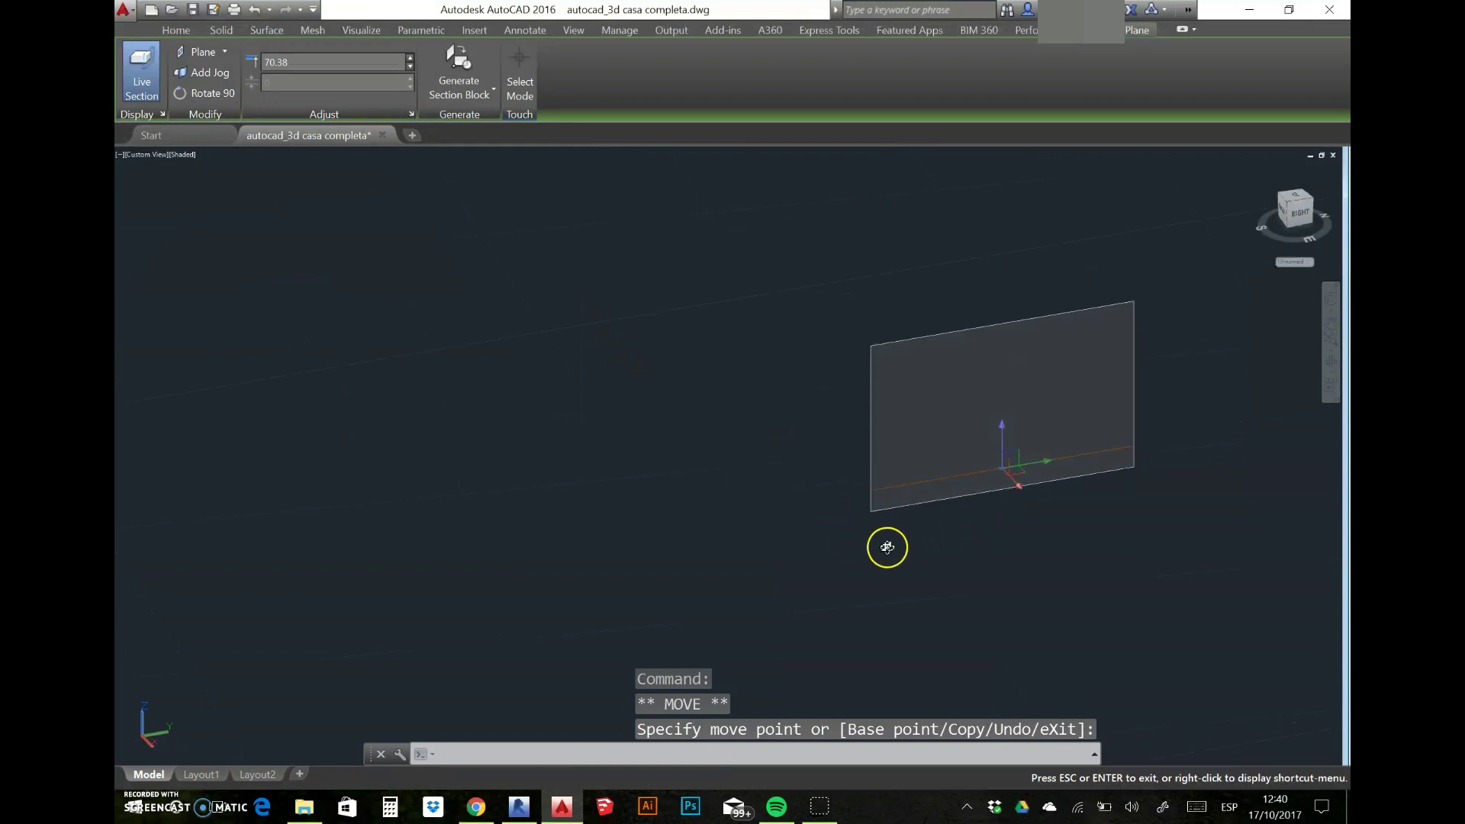
click(939, 496)
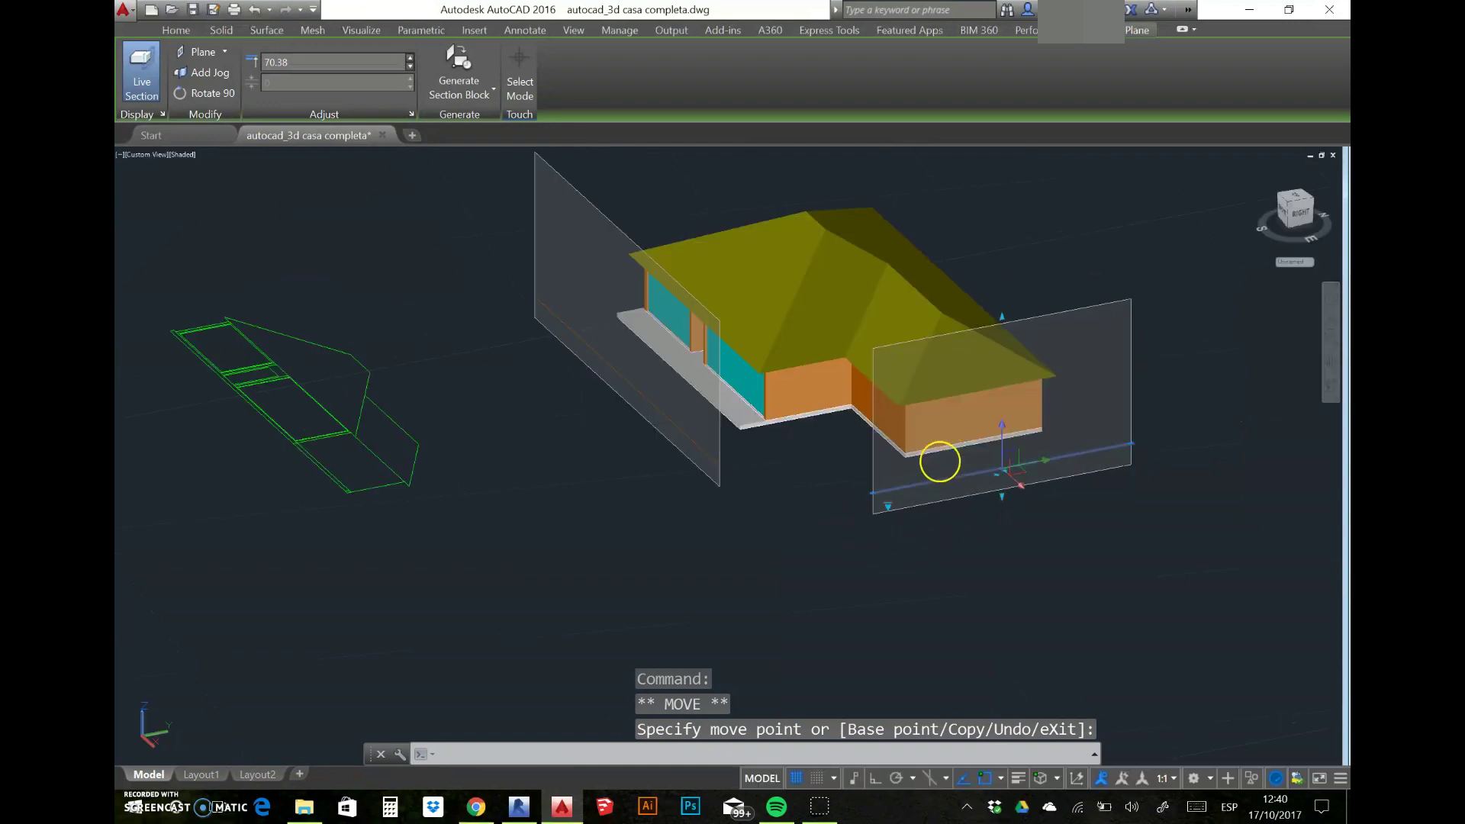
Step: Close the section generation settings unused and reselect the left section plane
click(459, 61)
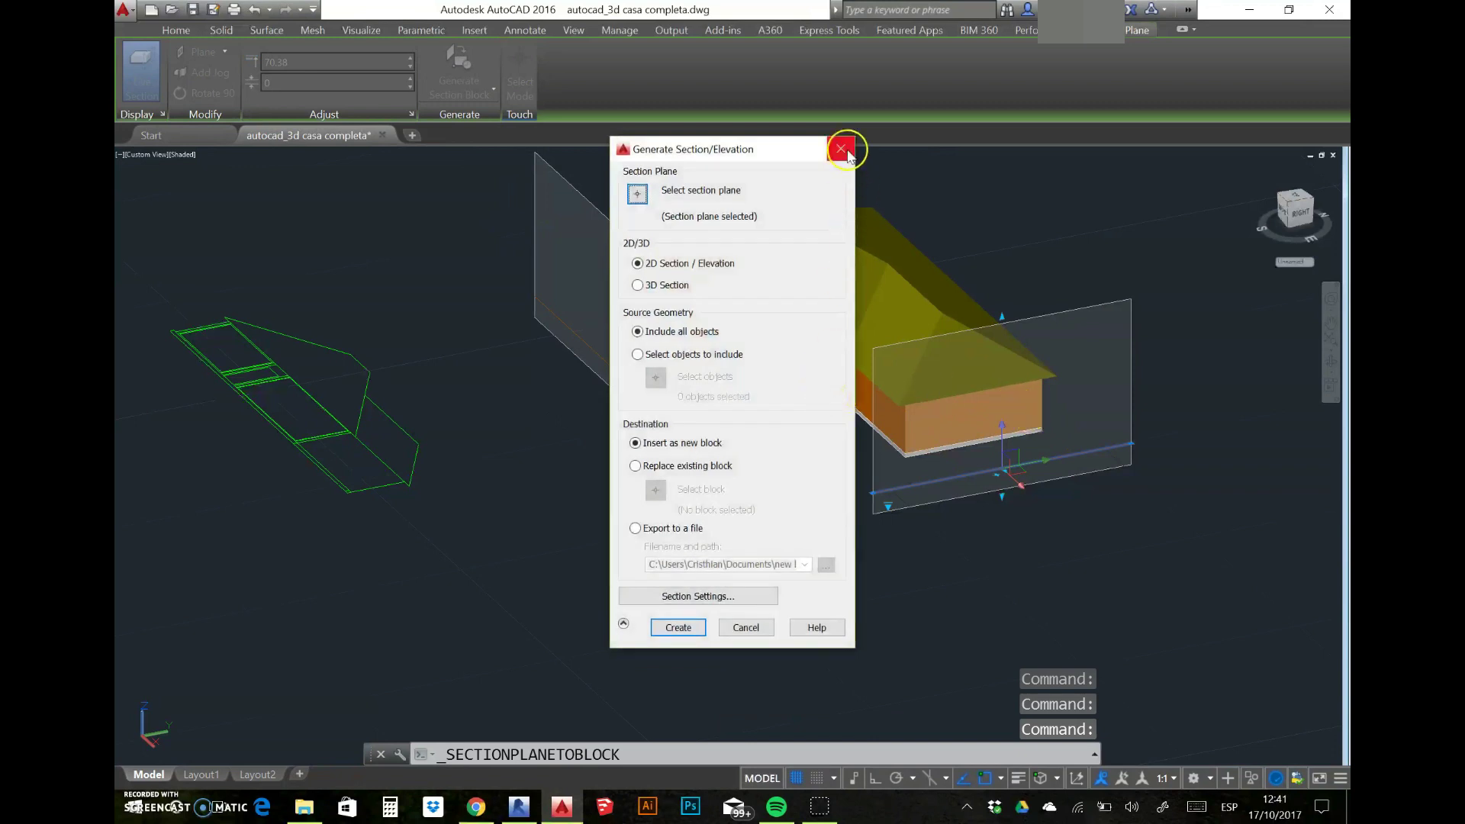
click(841, 148)
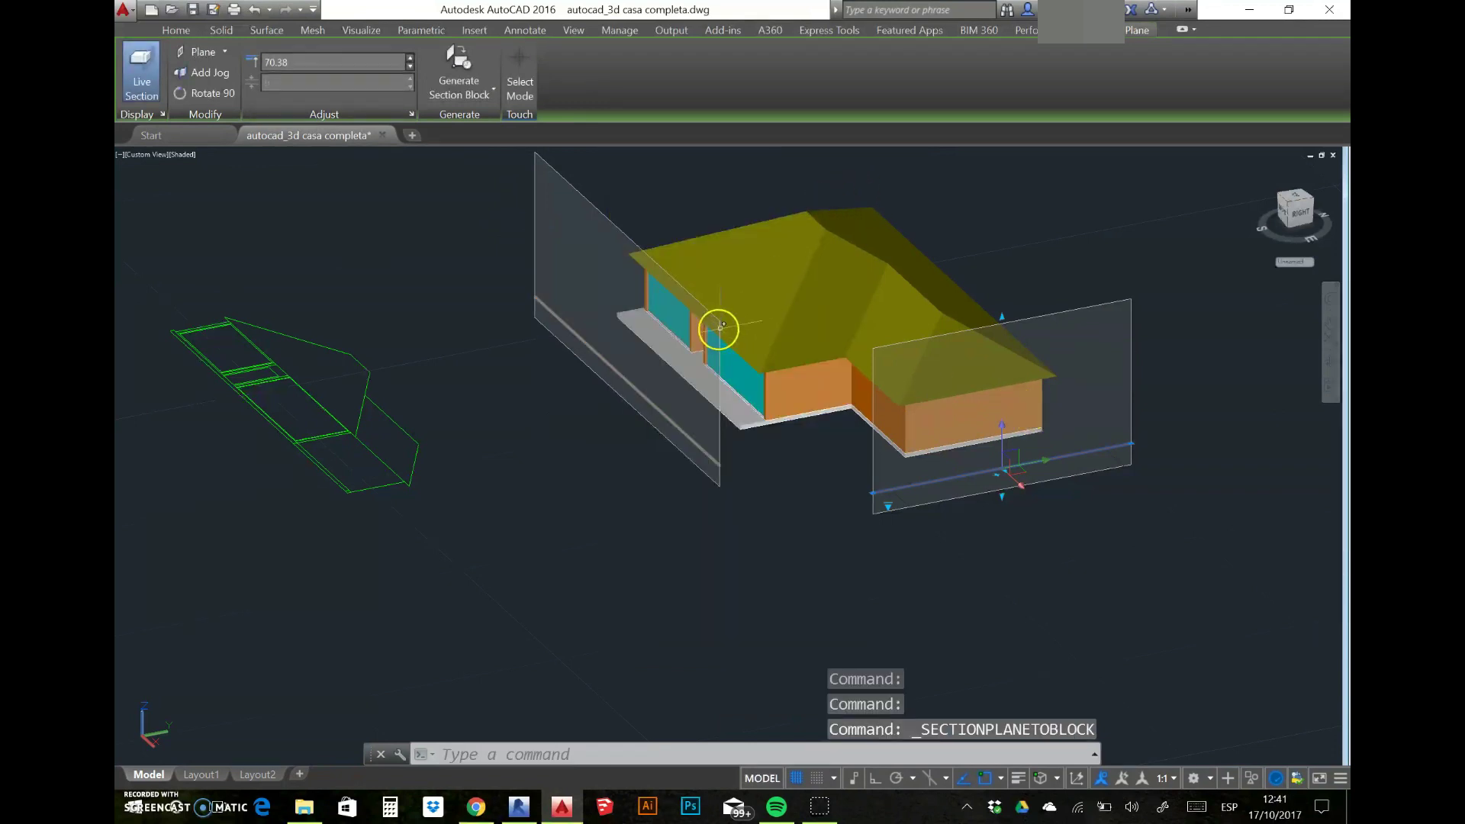
click(696, 316)
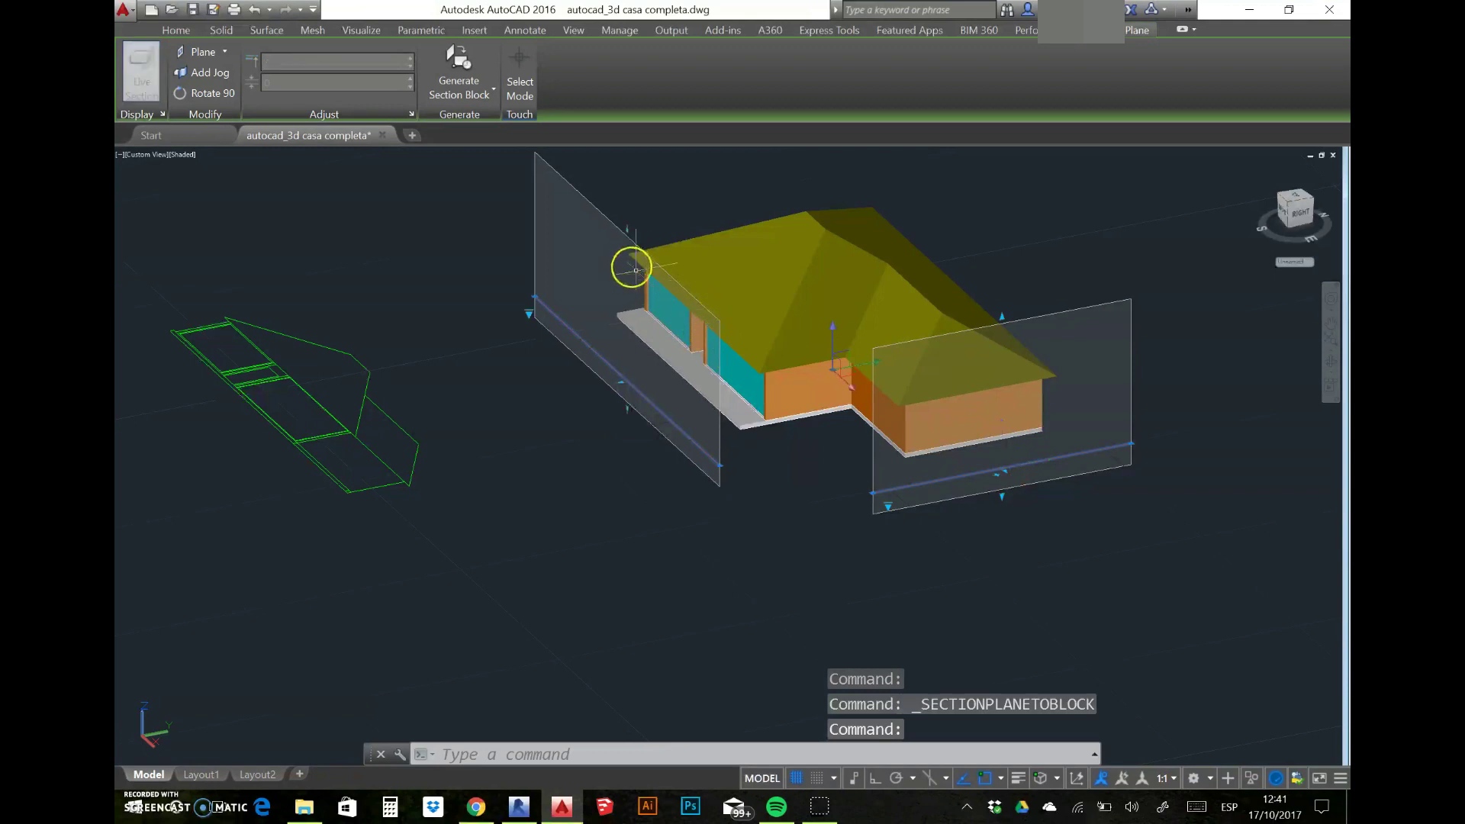
key(Escape)
click(573, 237)
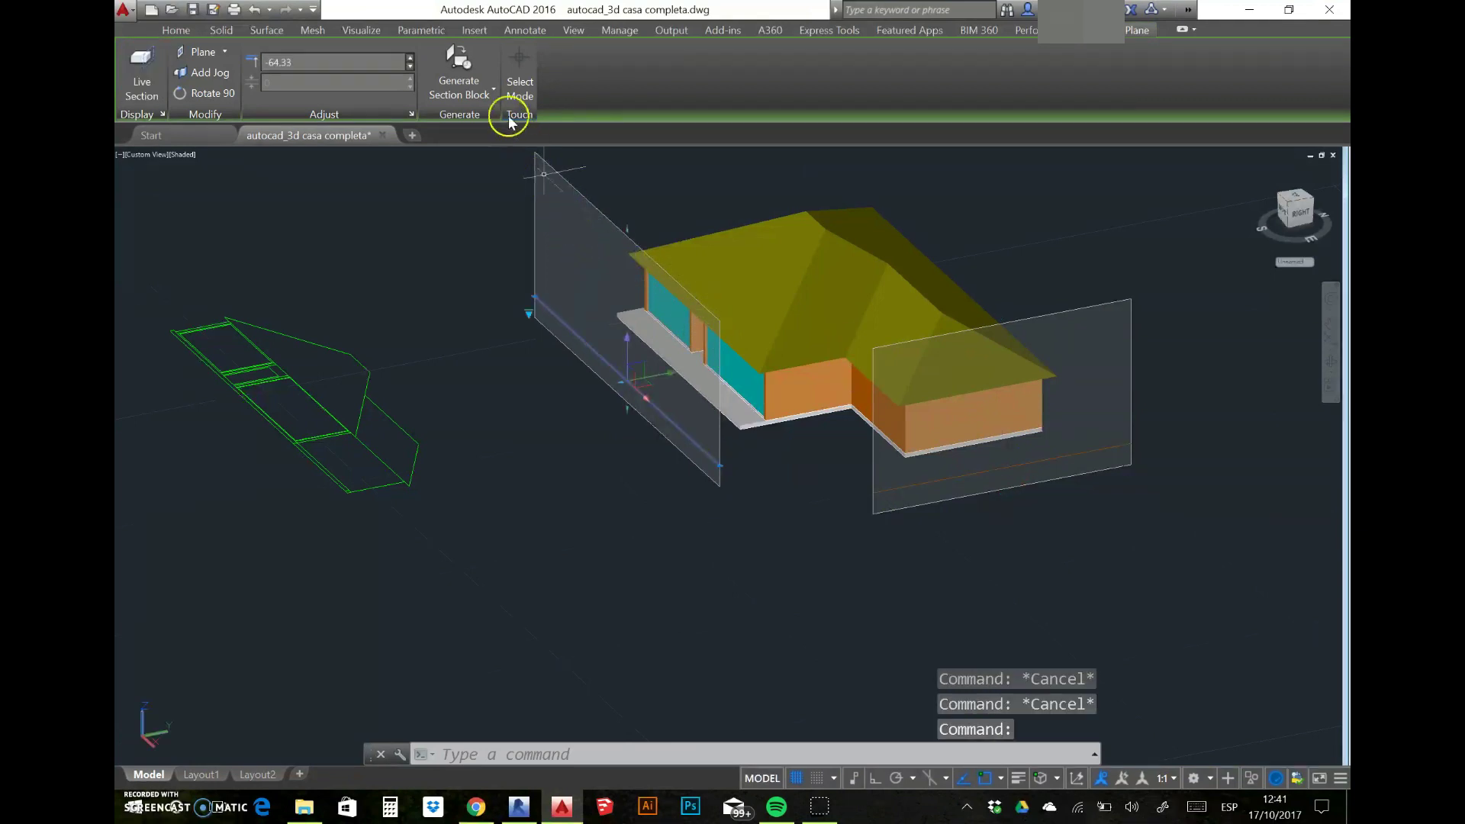
click(468, 74)
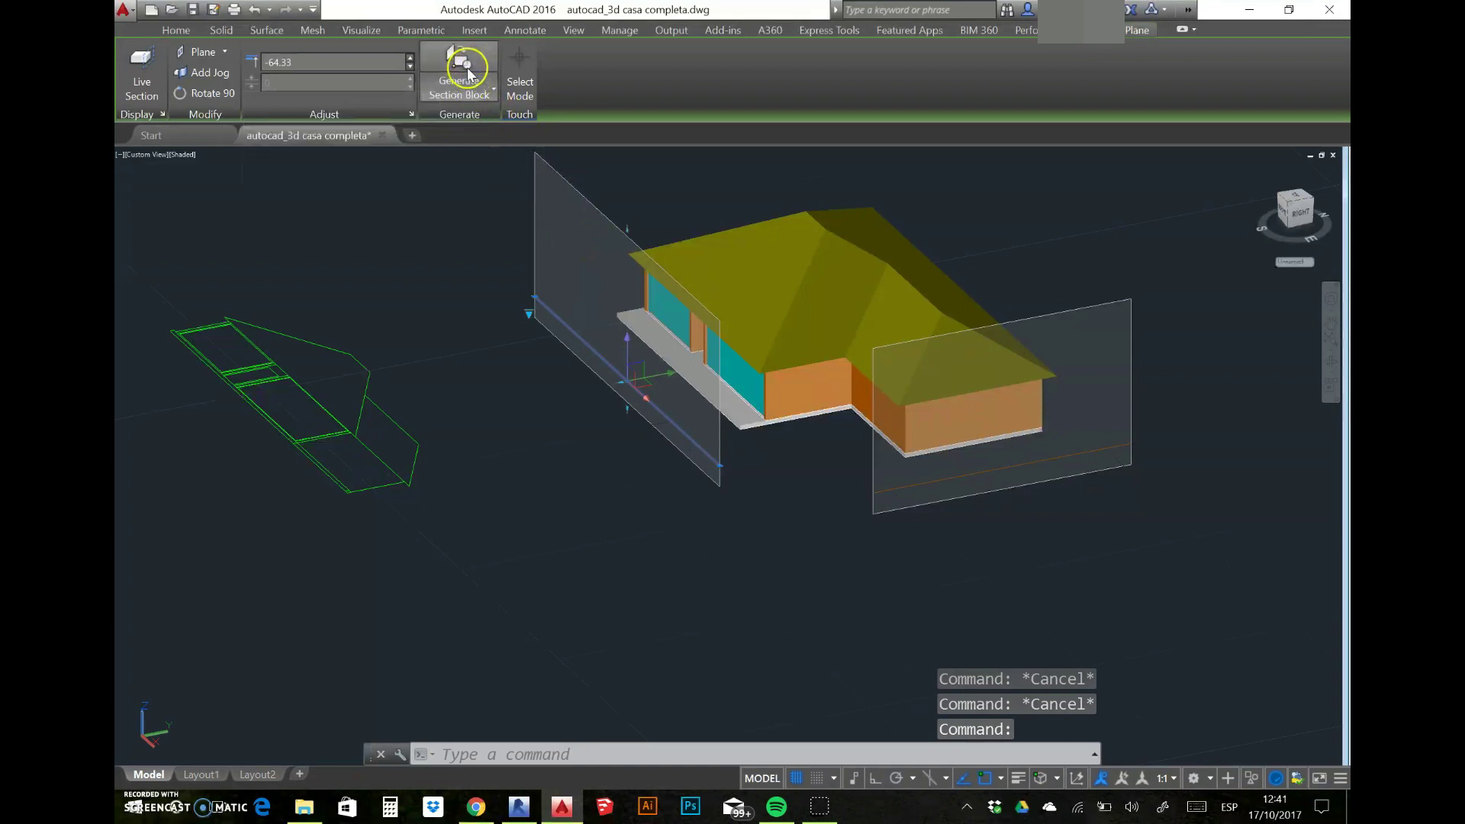
click(468, 74)
click(694, 197)
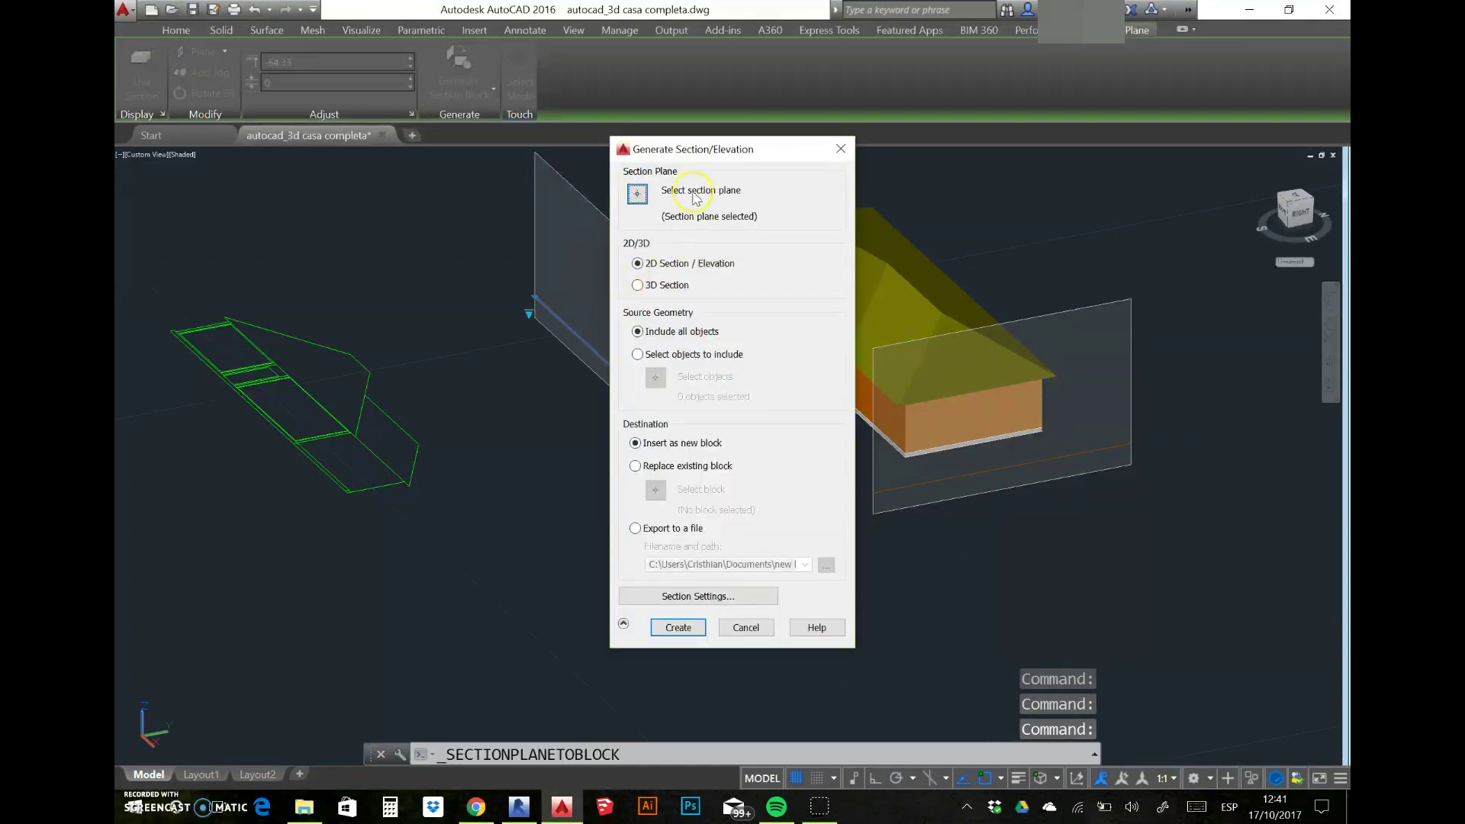
drag(737, 156, 1030, 155)
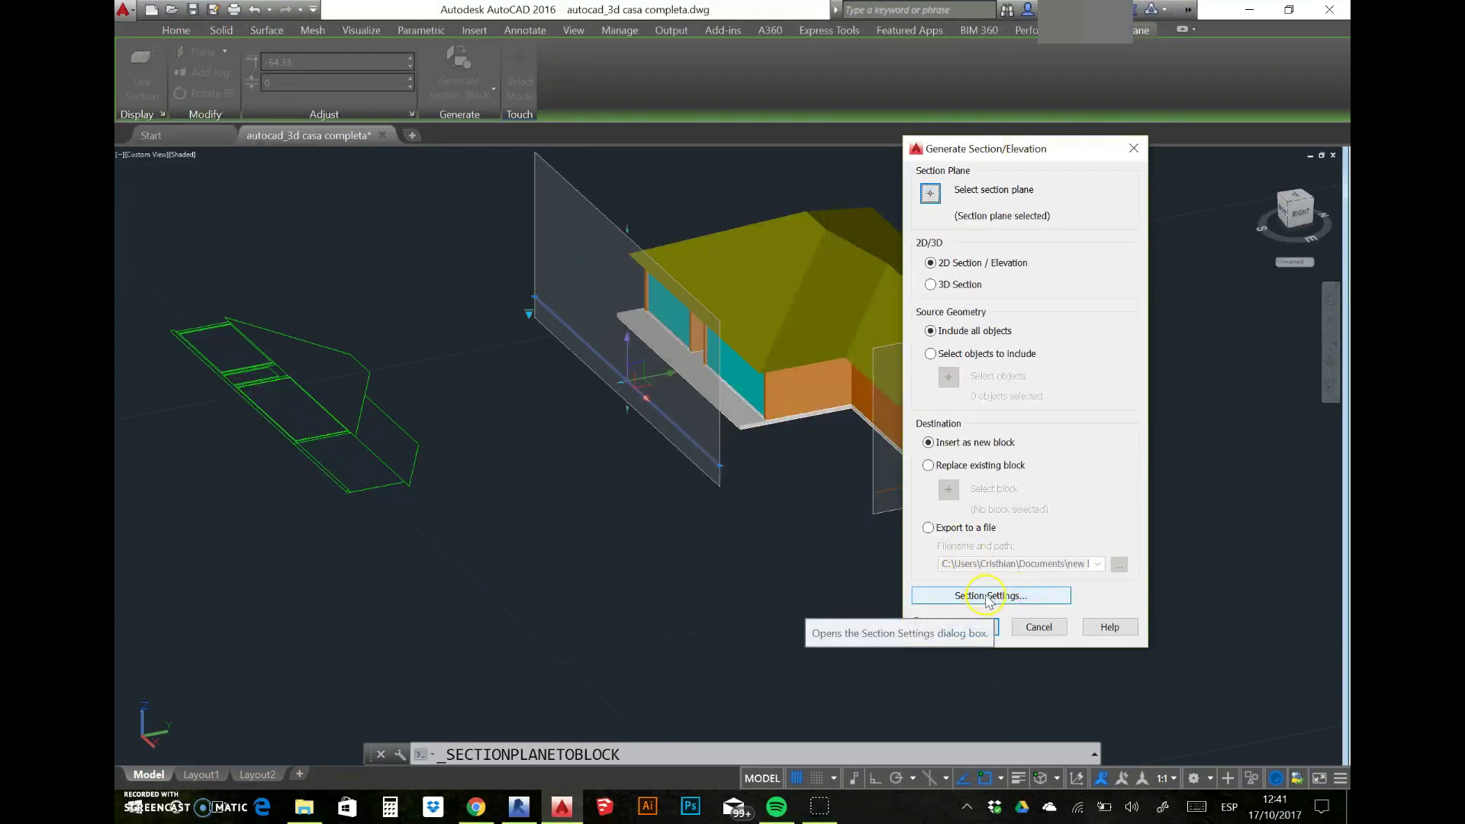
click(987, 600)
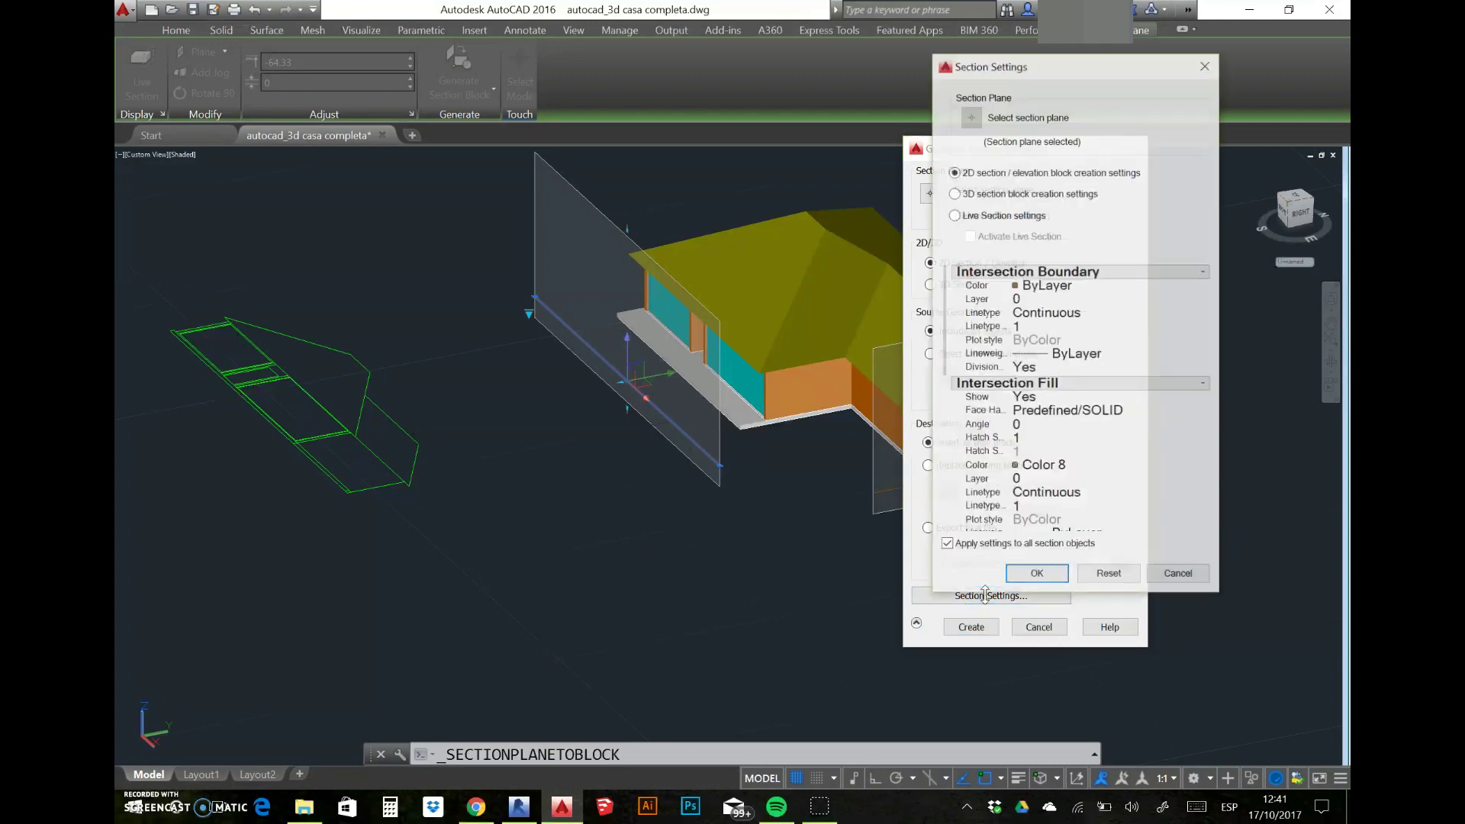
click(948, 546)
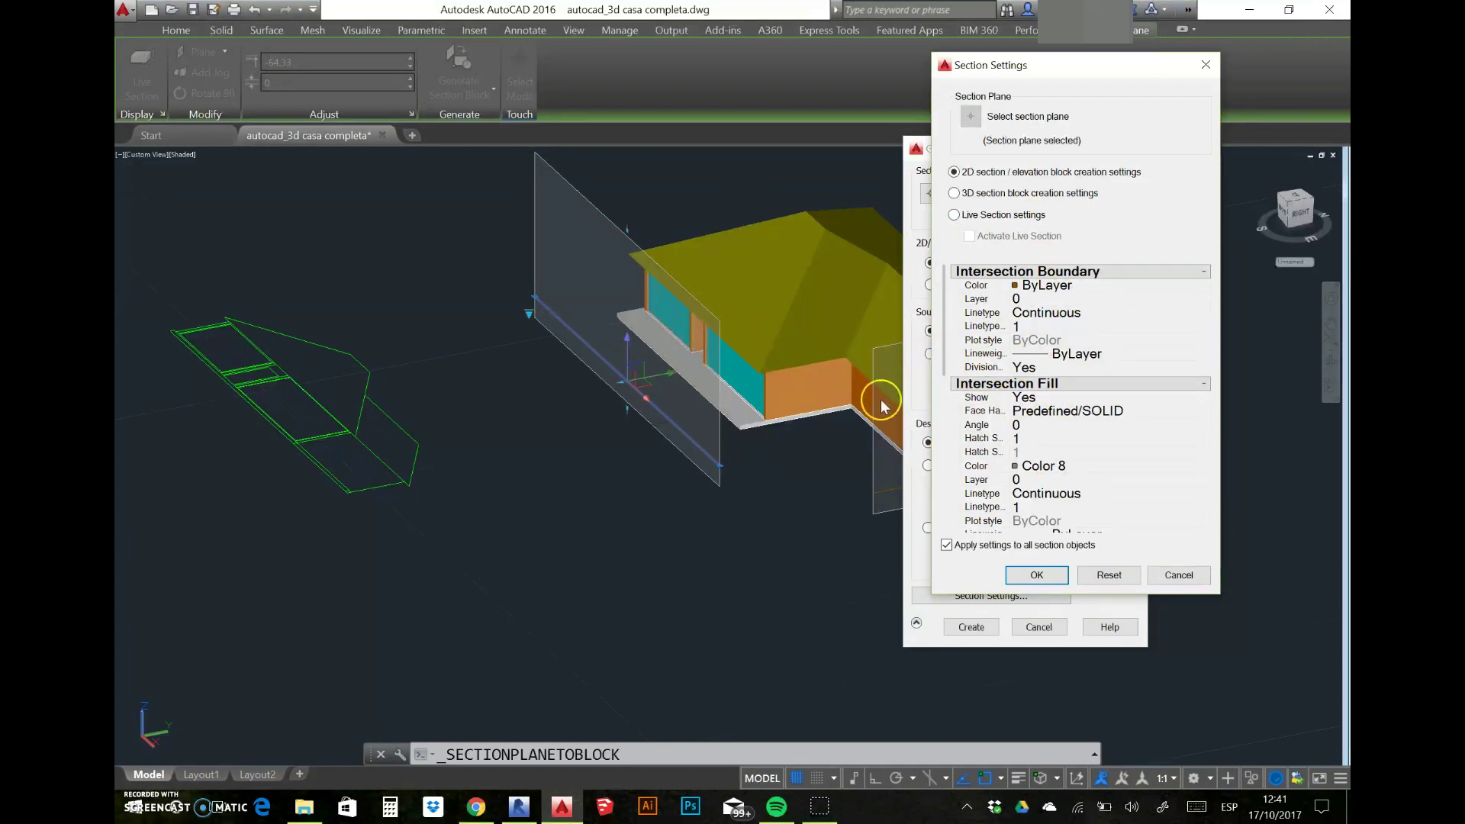
click(1039, 574)
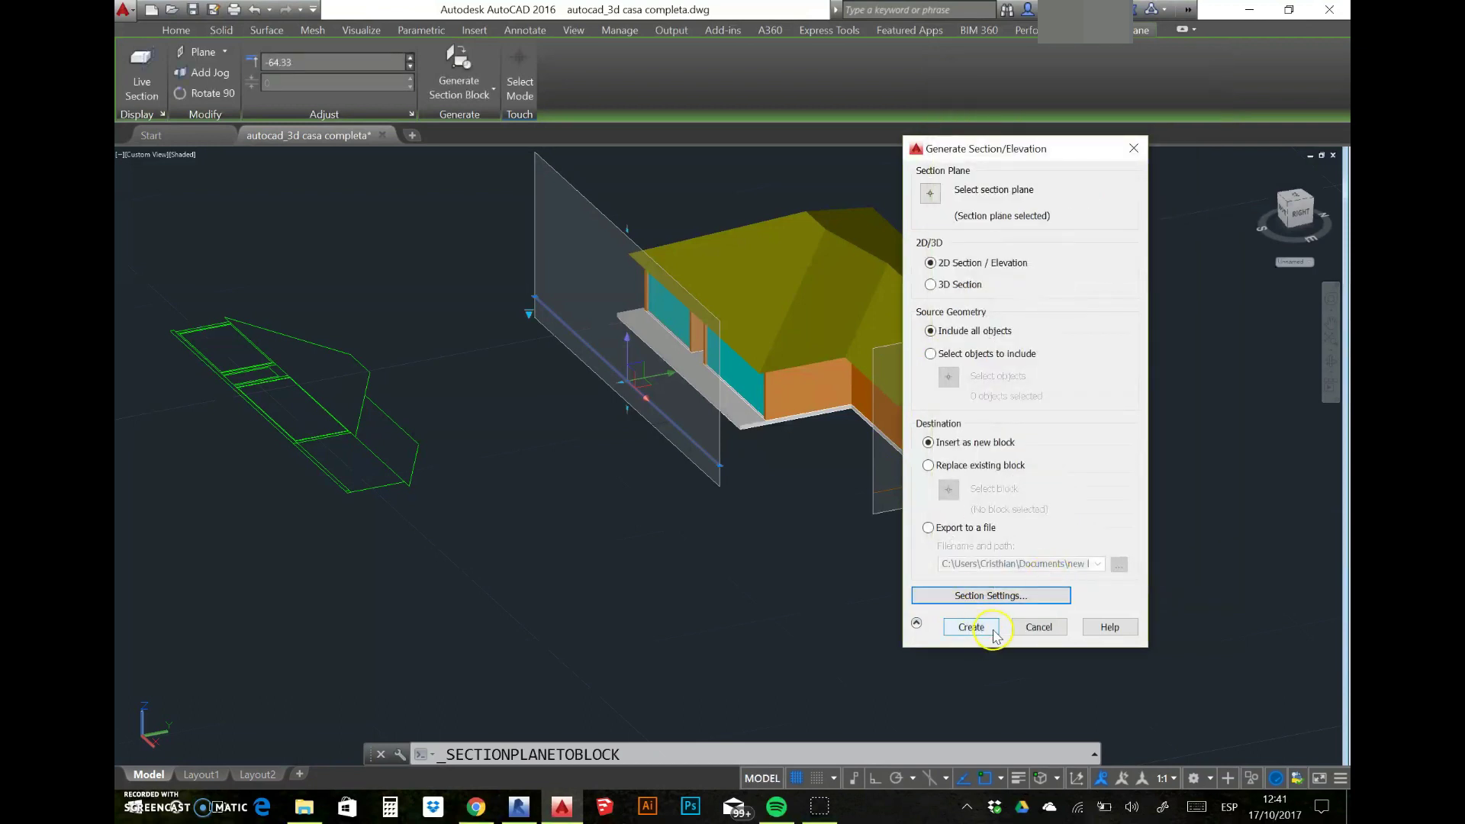
click(1039, 627)
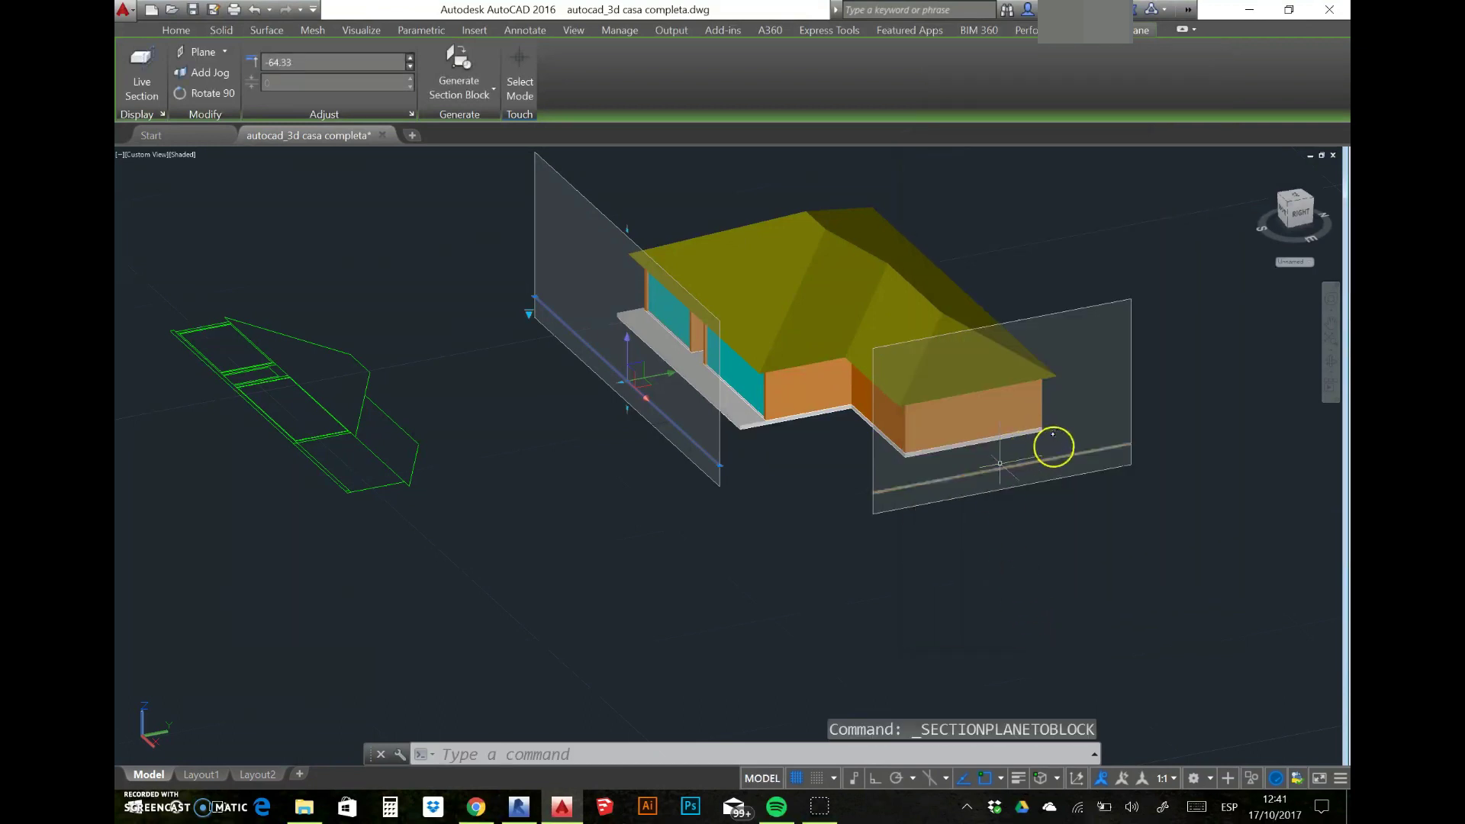
click(1082, 416)
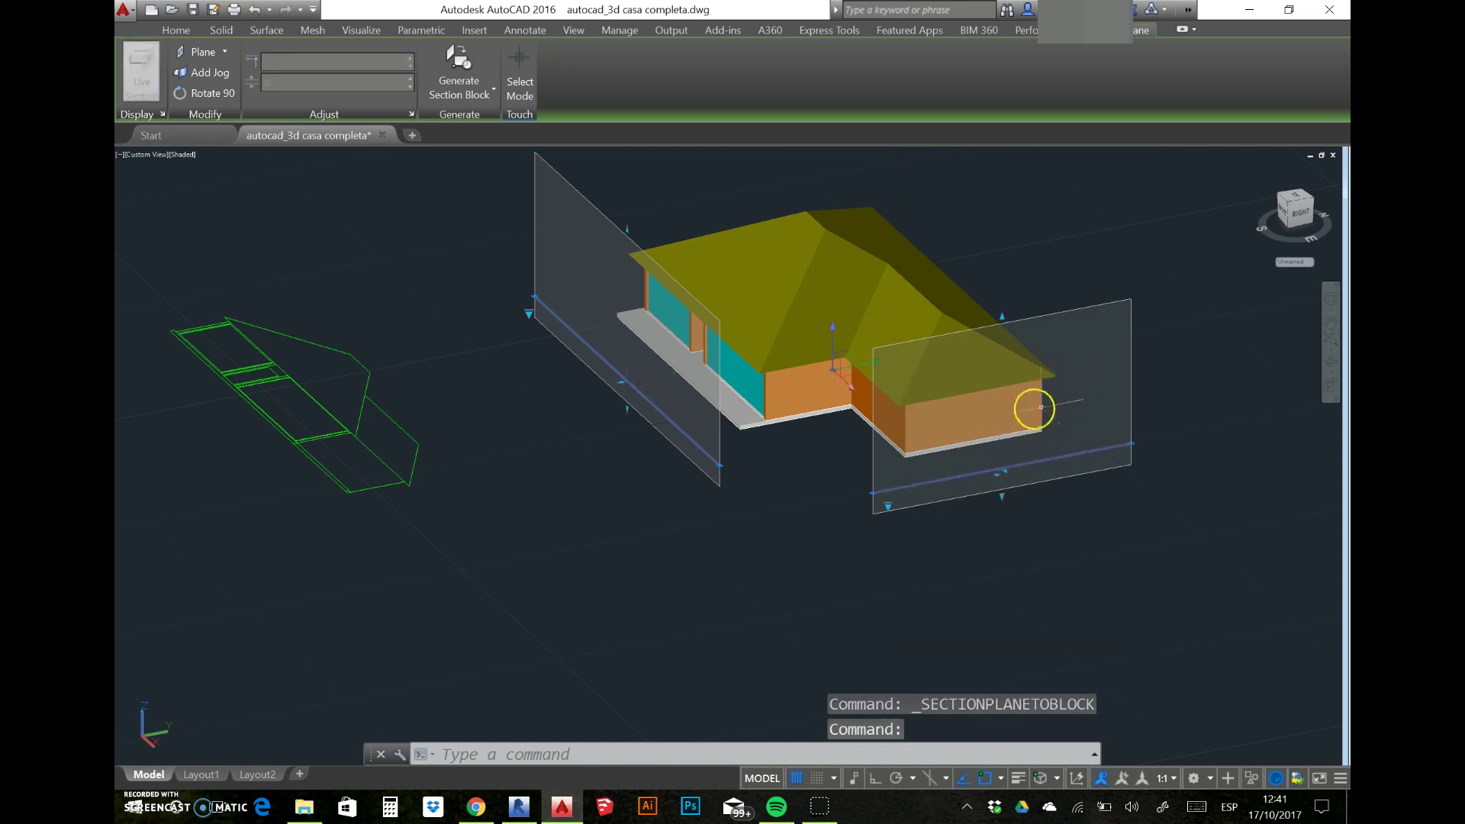
click(461, 67)
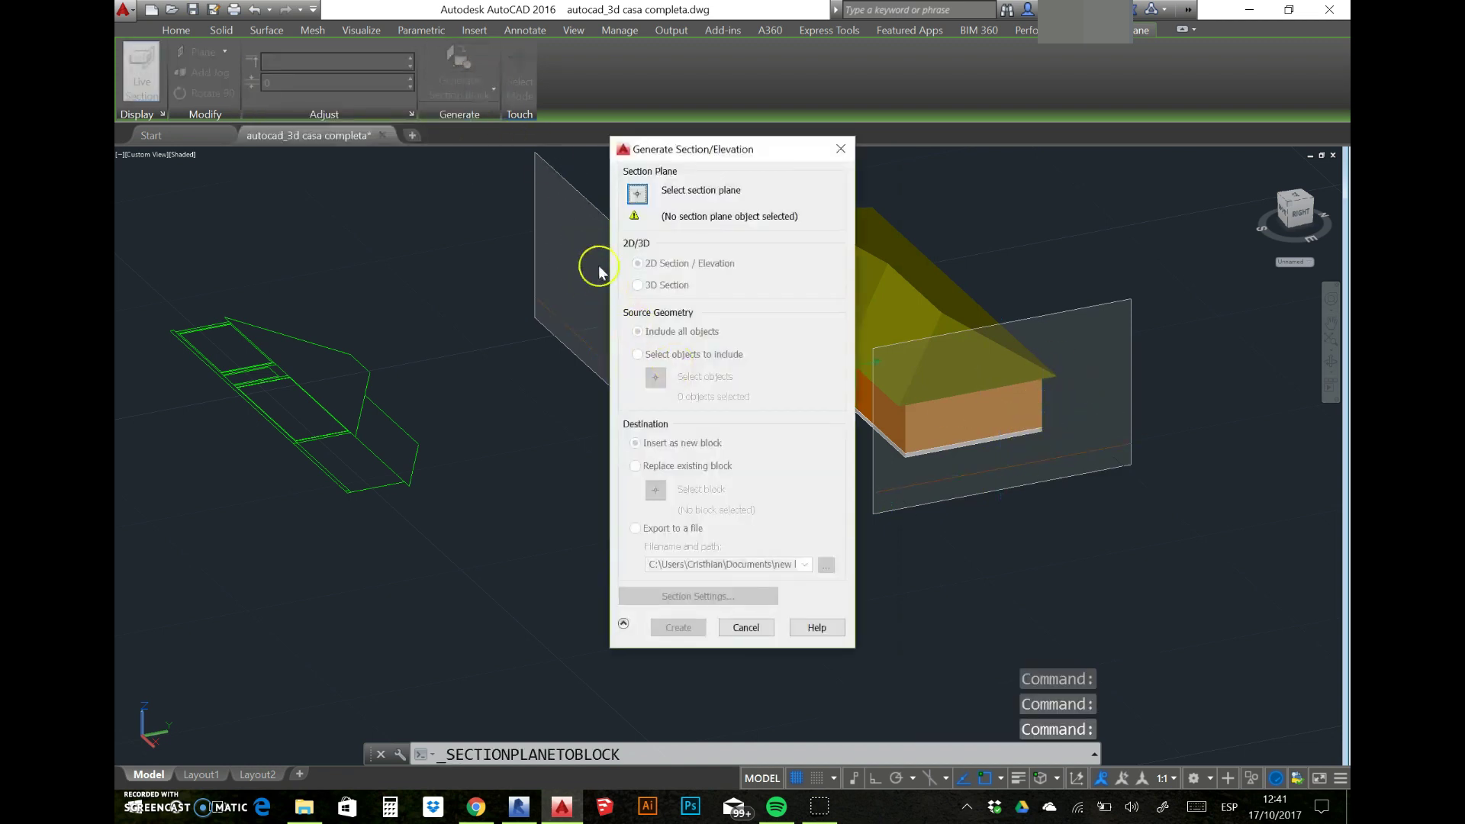
drag(679, 148, 956, 156)
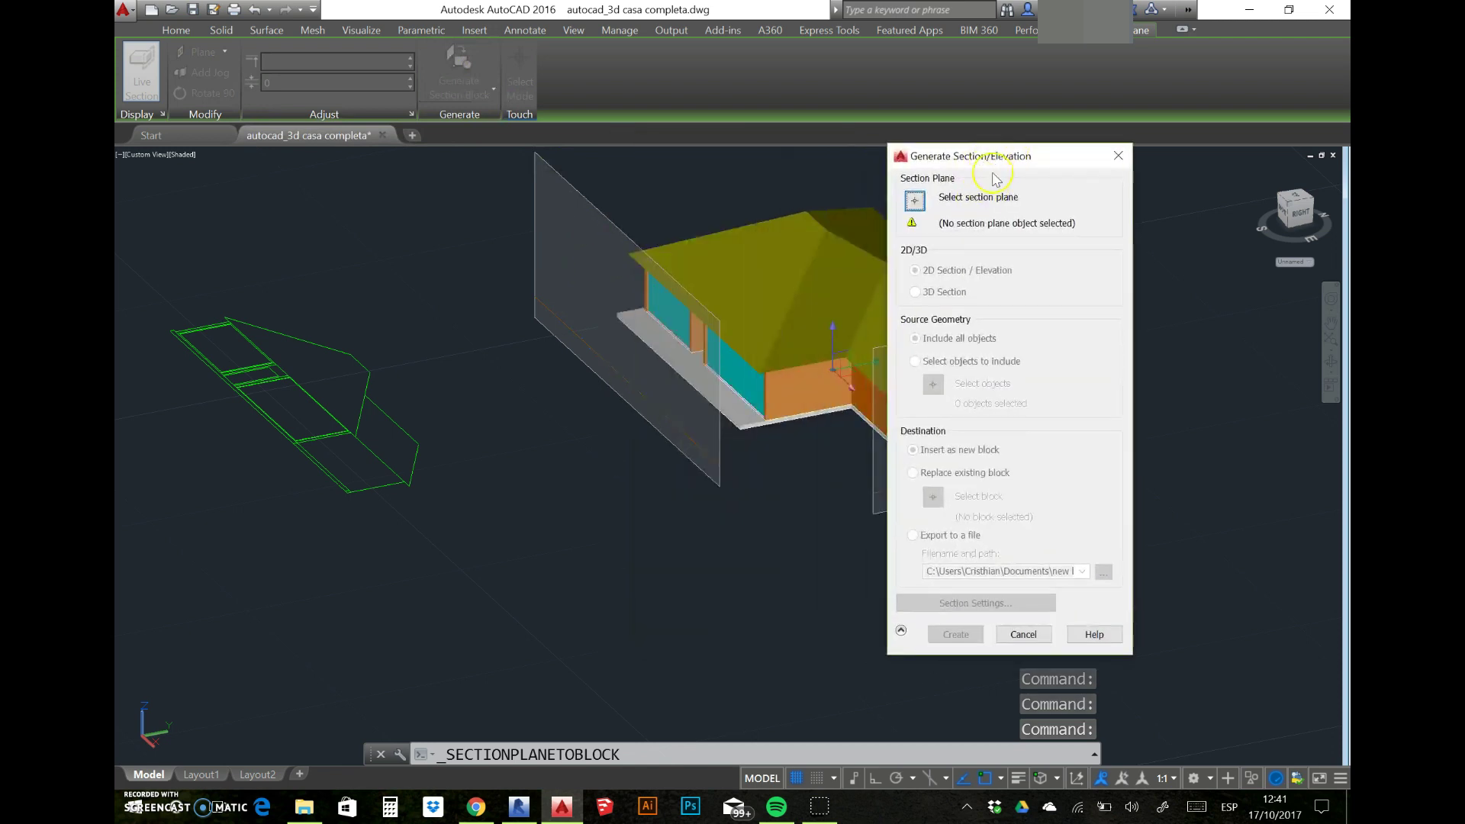
click(1119, 155)
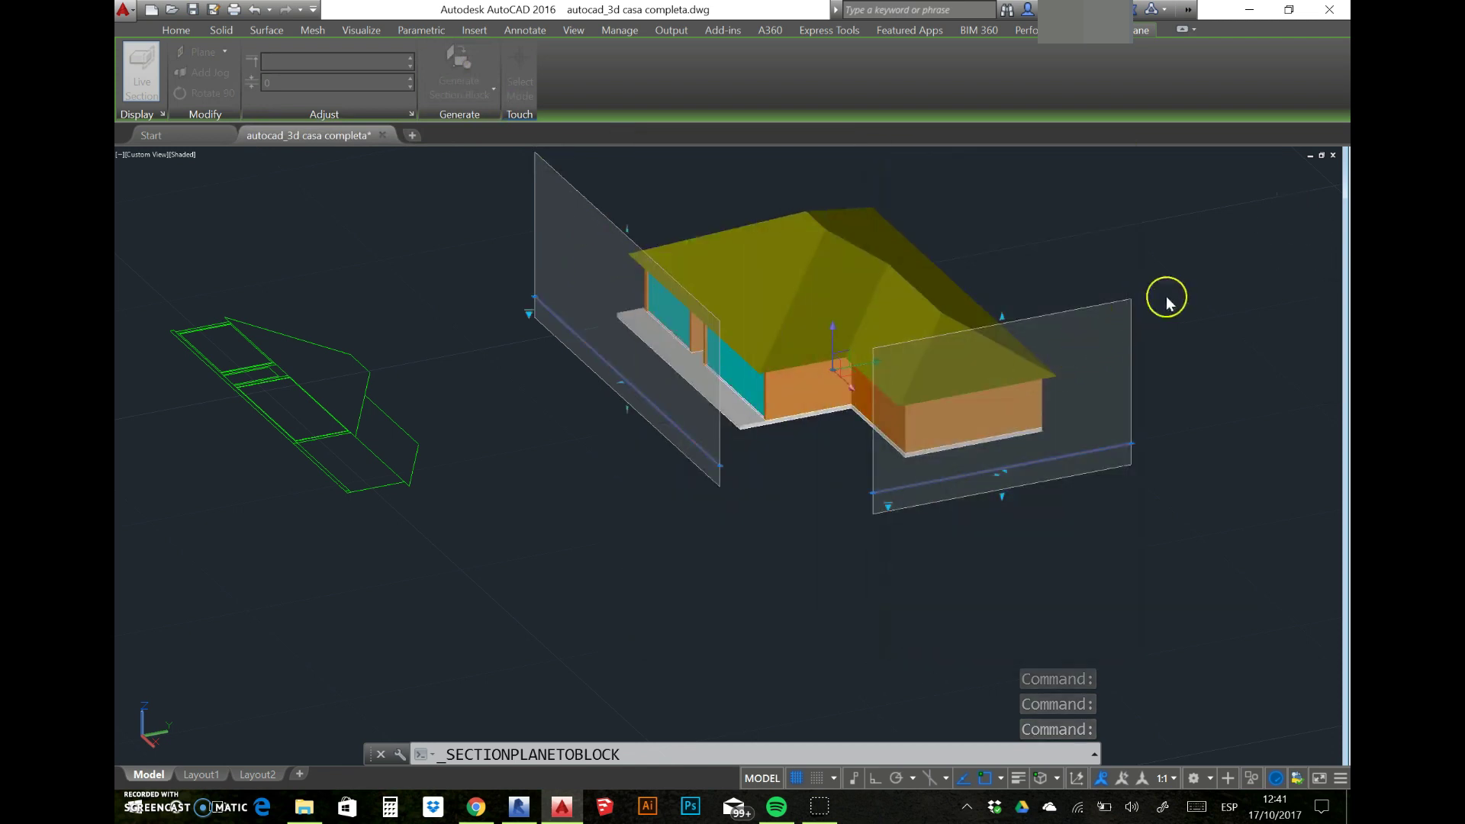
click(1136, 311)
key(Escape)
key(Escape)
key(Escape)
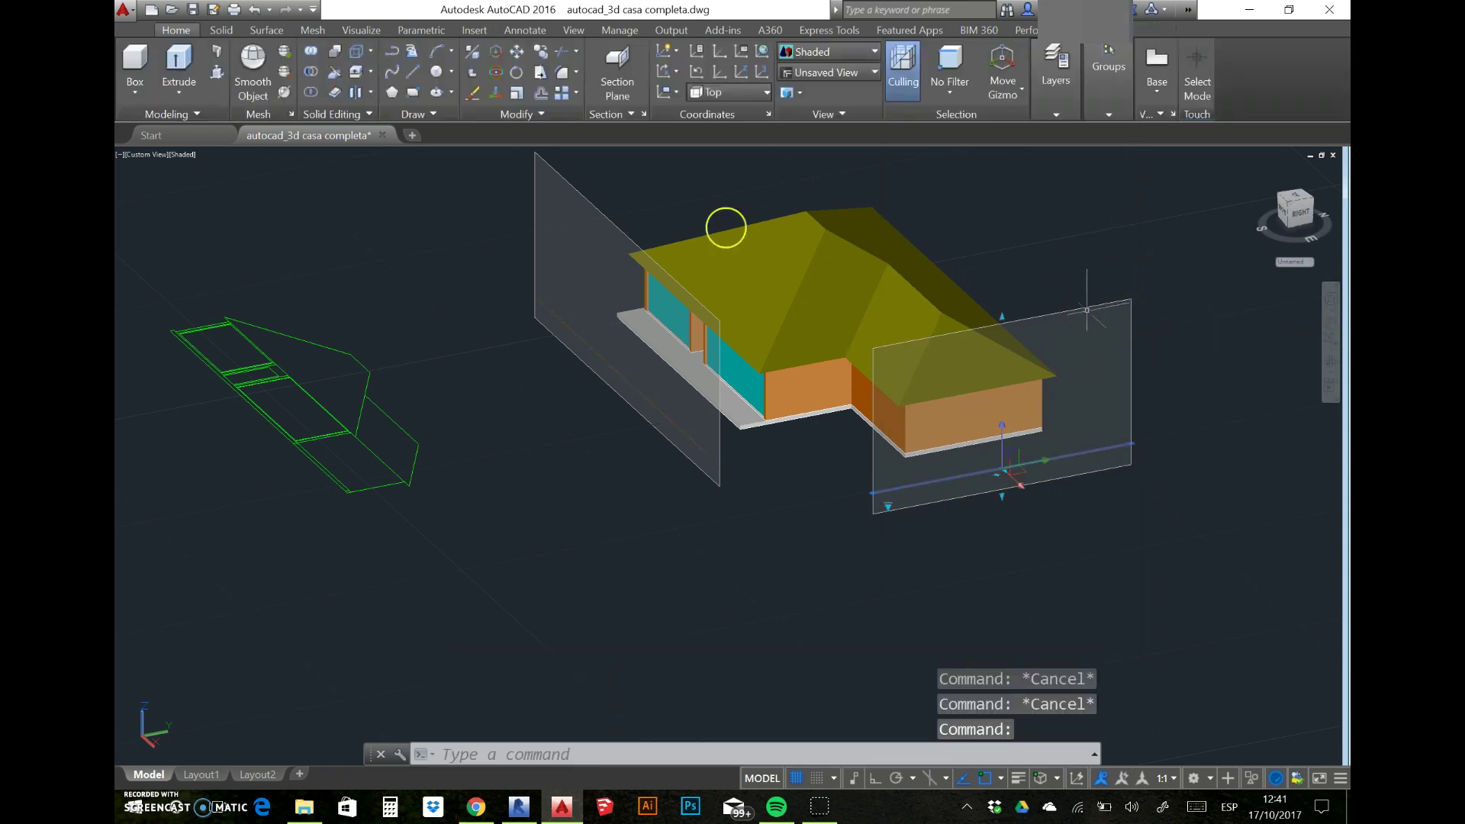
Step: Generate a 2D section block from the right-wing section plane after reviewing its Section Settings
click(457, 67)
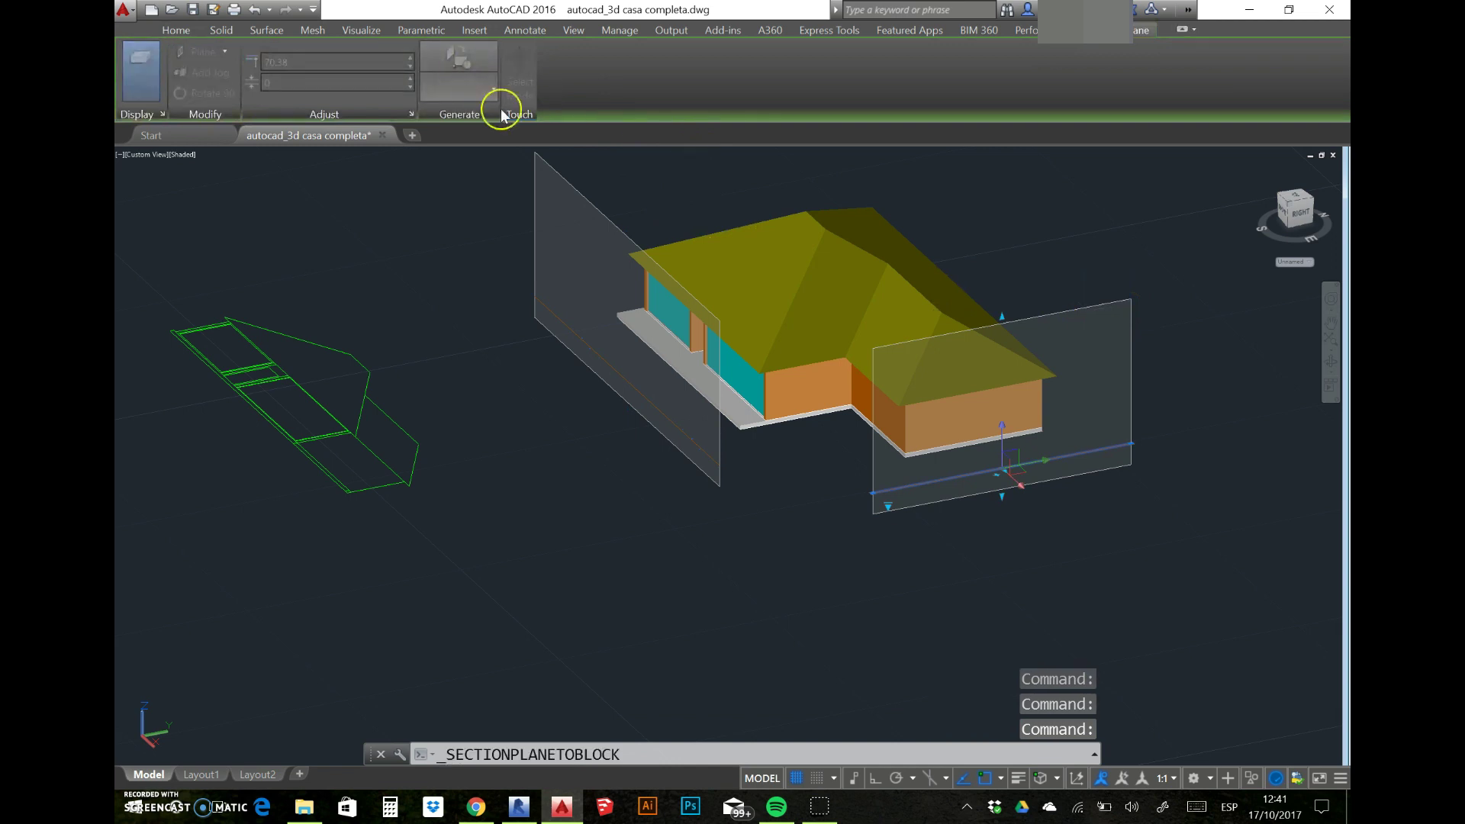
click(724, 598)
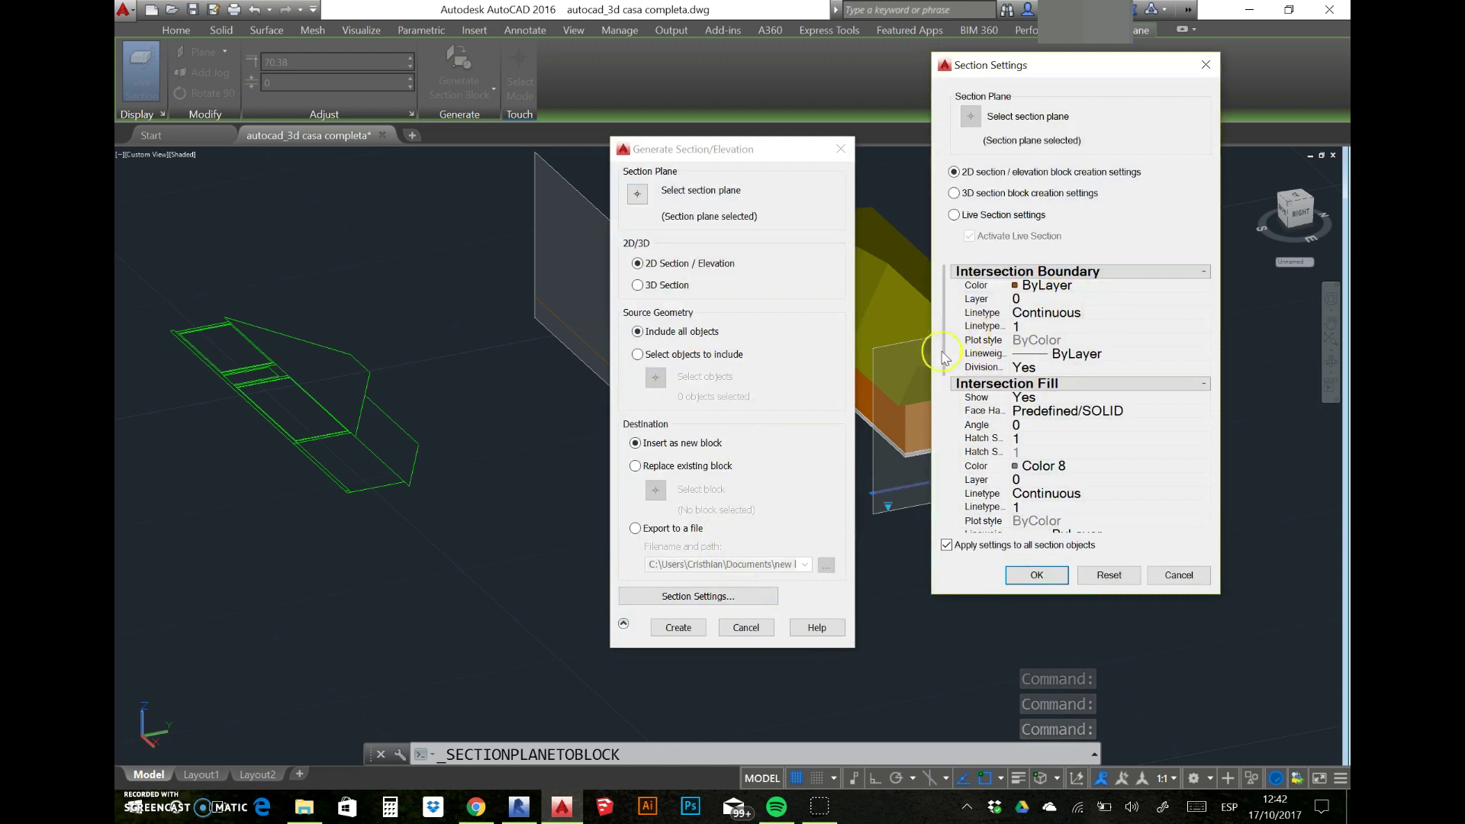
drag(943, 356, 943, 425)
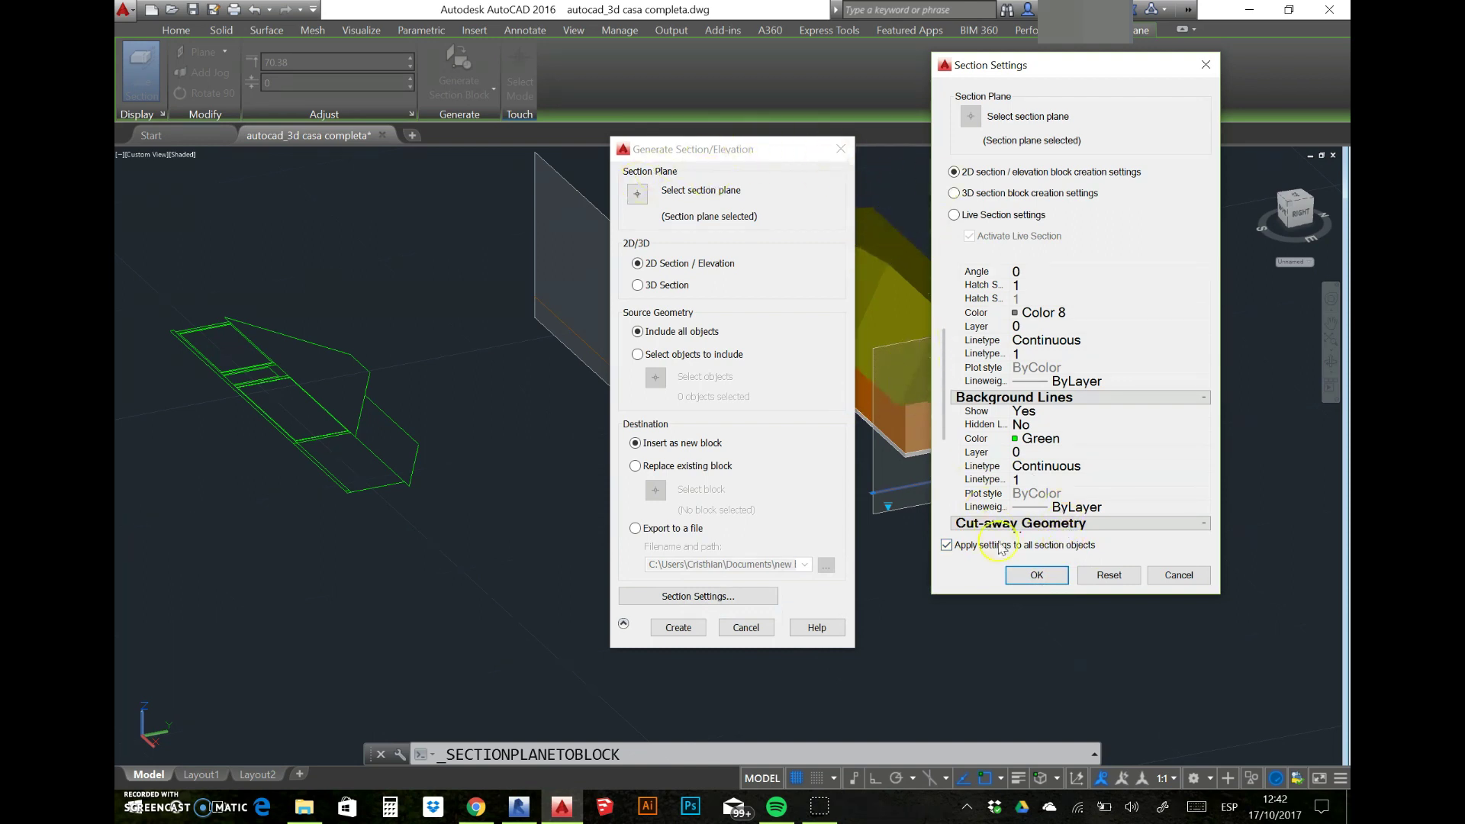
click(1051, 582)
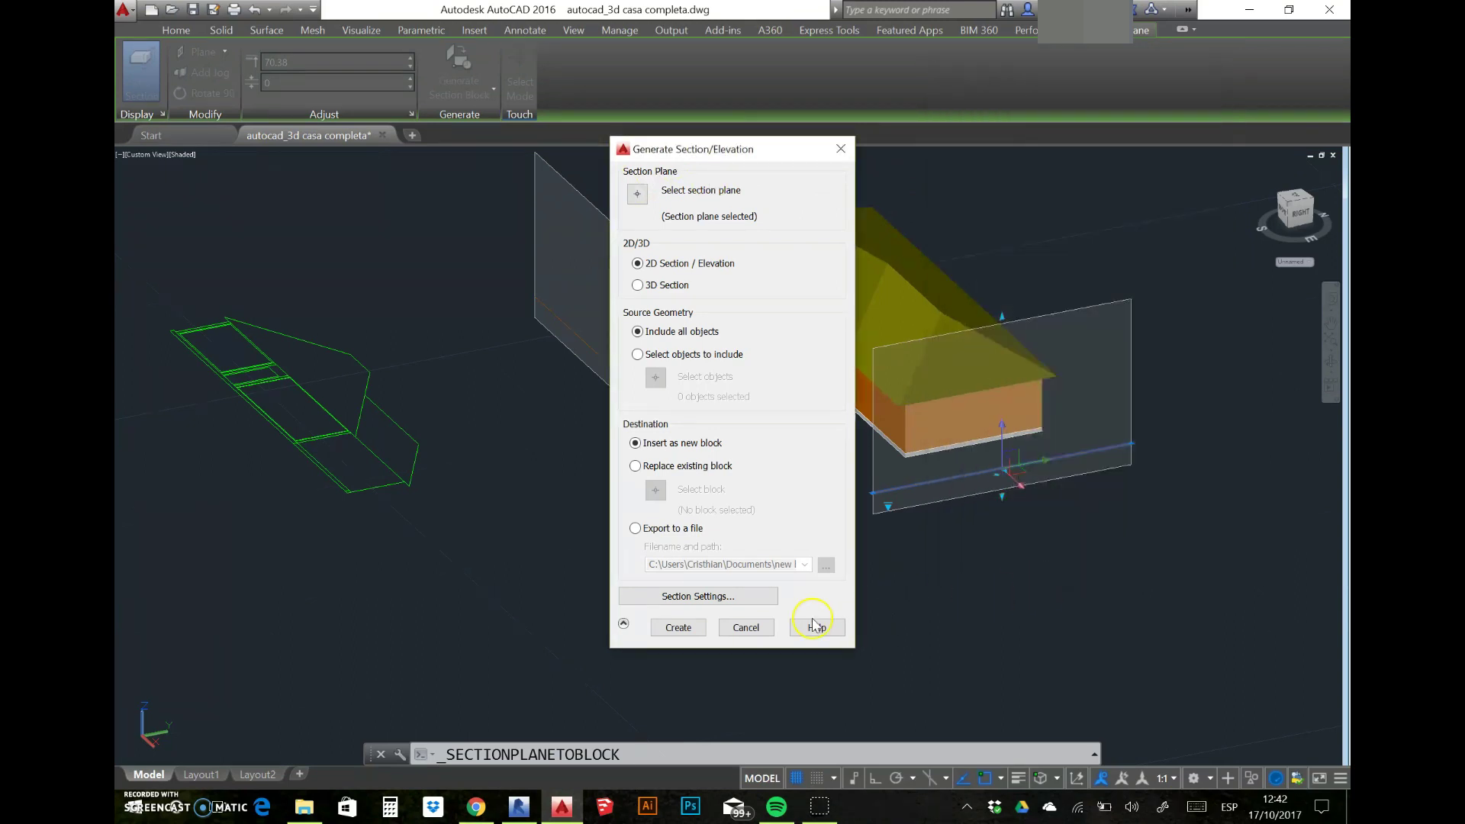
click(678, 632)
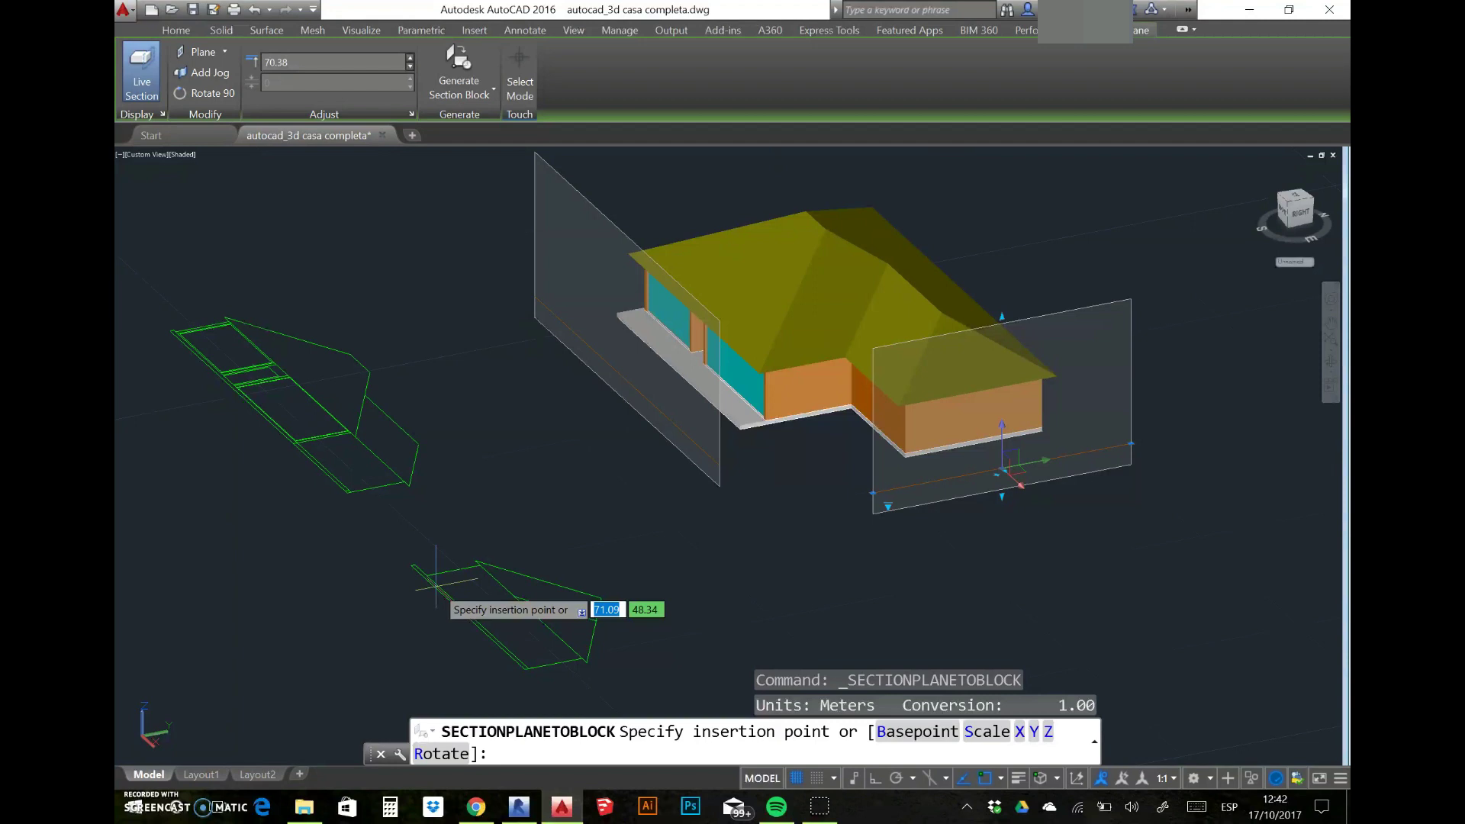
Step: Pick an insertion point below the house, accept the default X and Y scales, then cancel at rotation
click(442, 583)
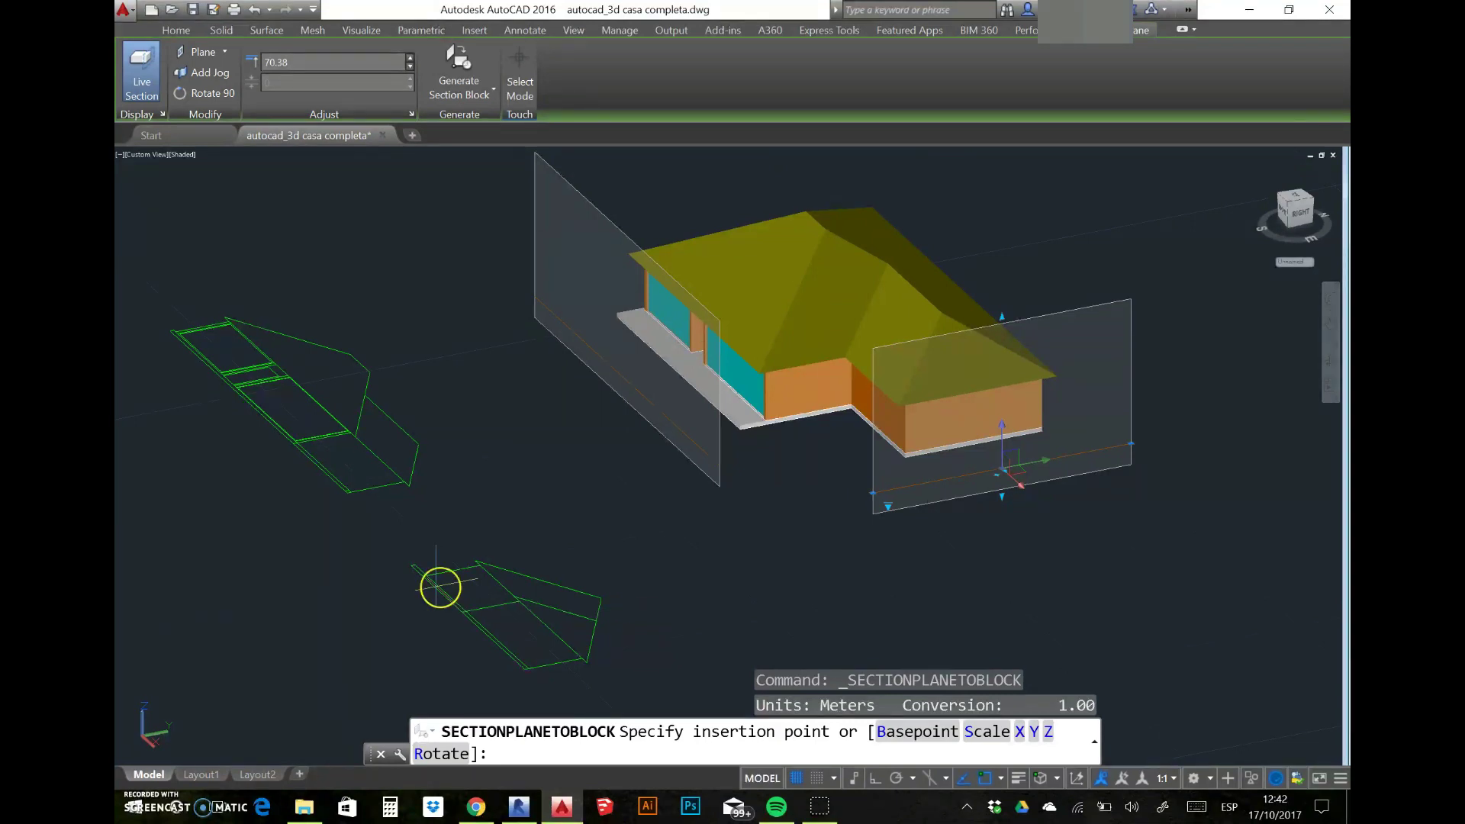
key(Return)
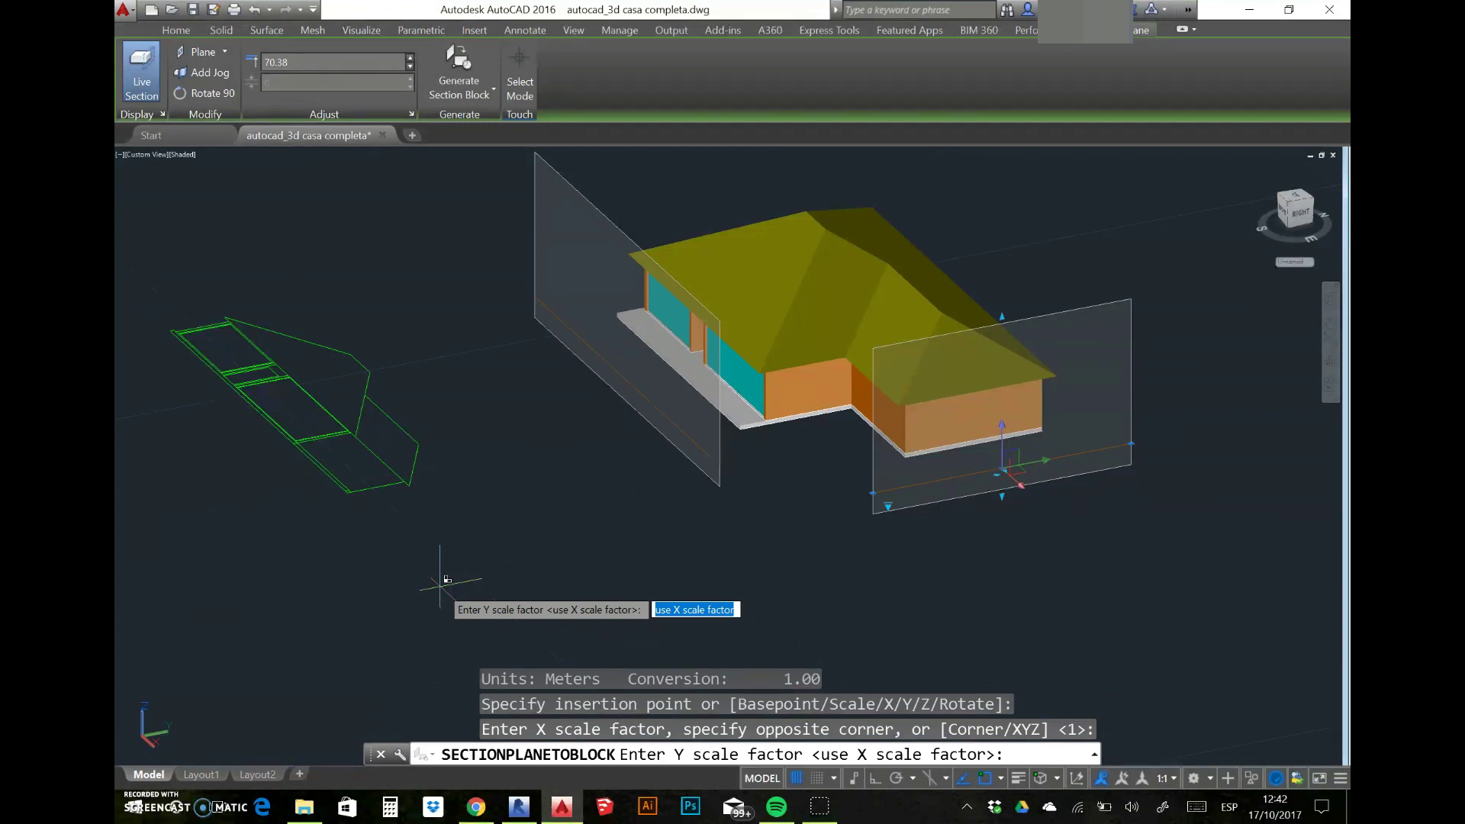
key(Return)
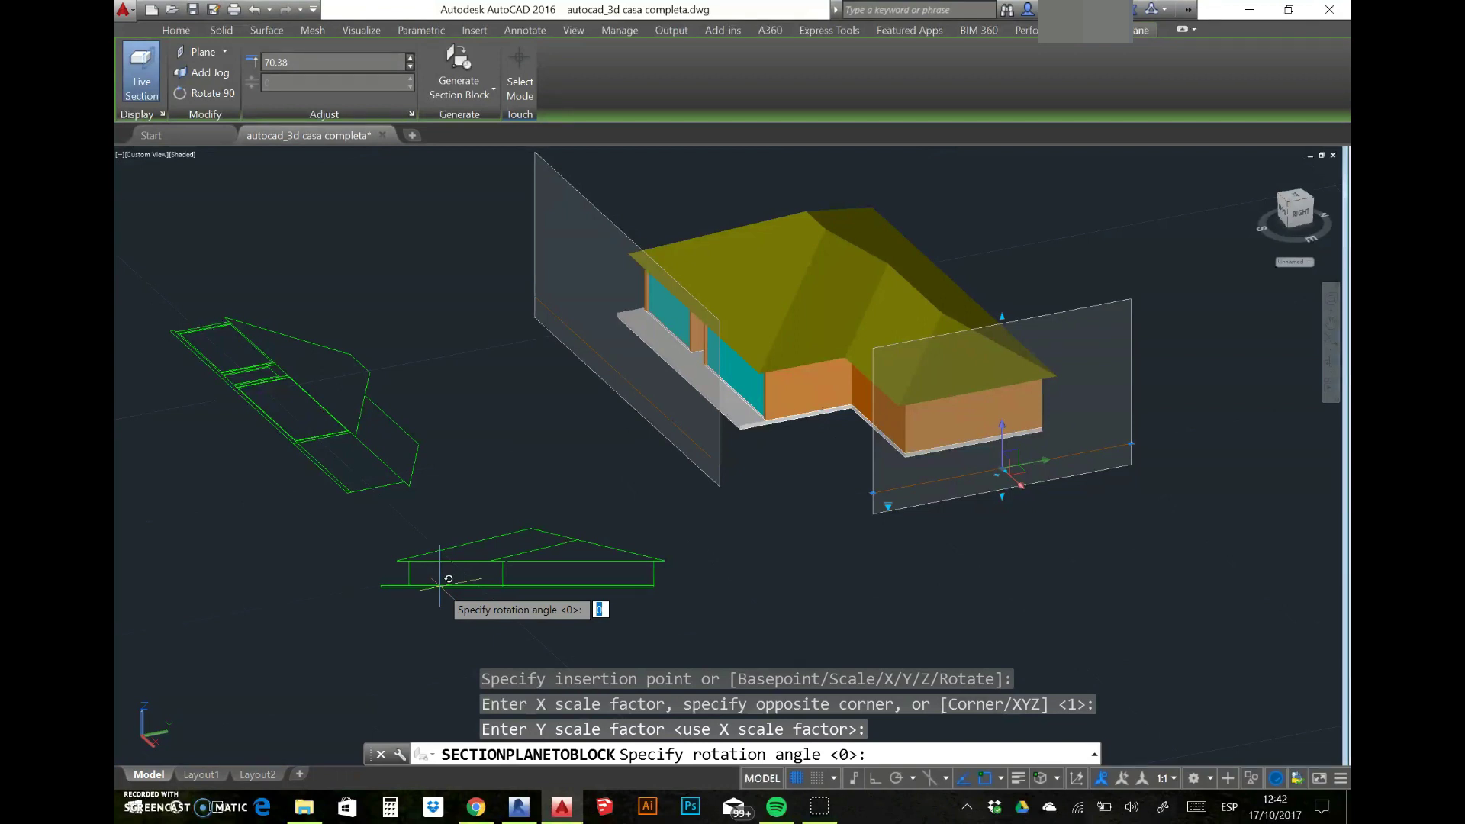
key(Escape)
key(Escape)
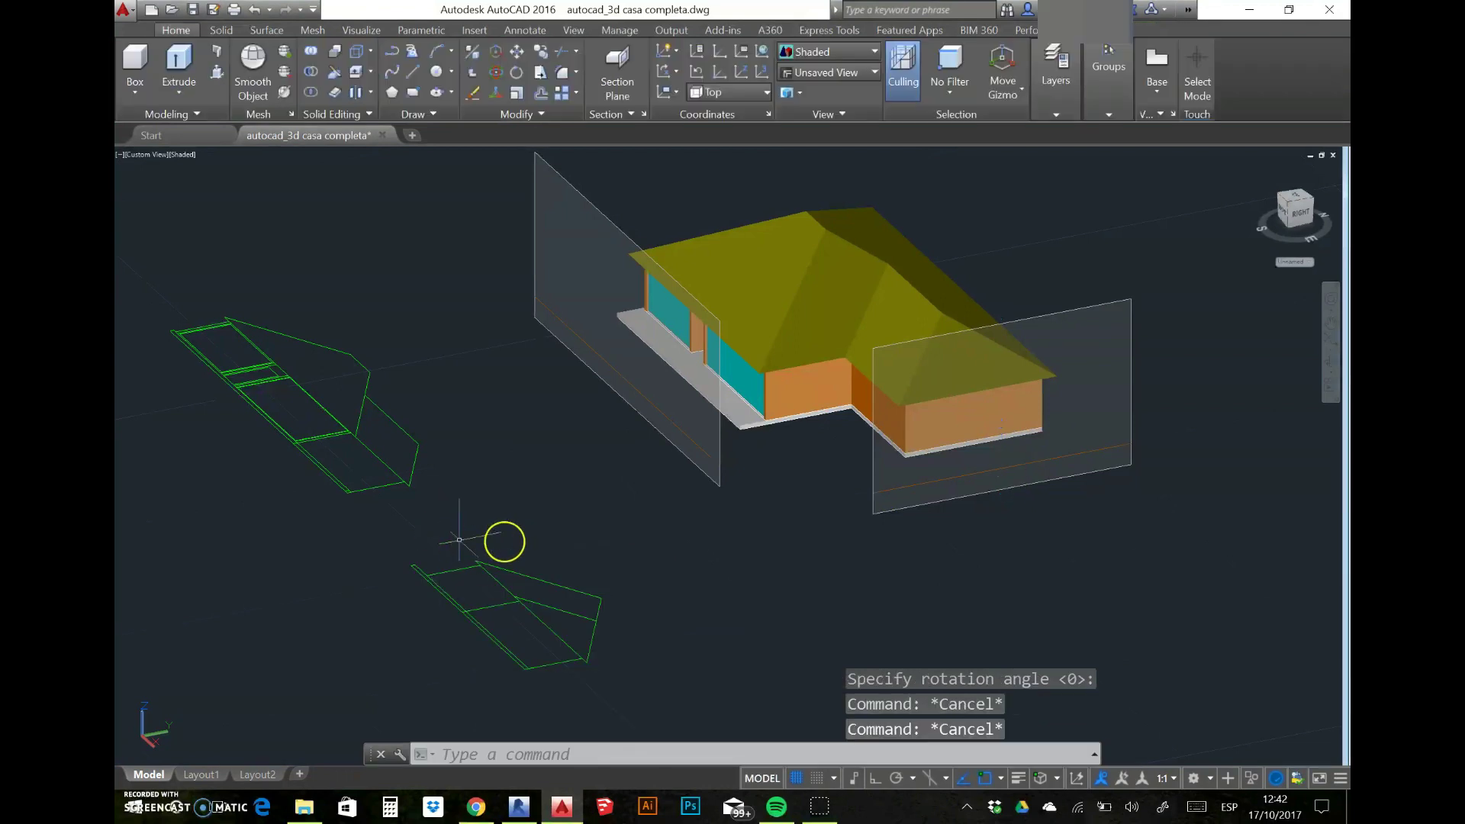
shift+middle_drag(527, 599, 719, 632)
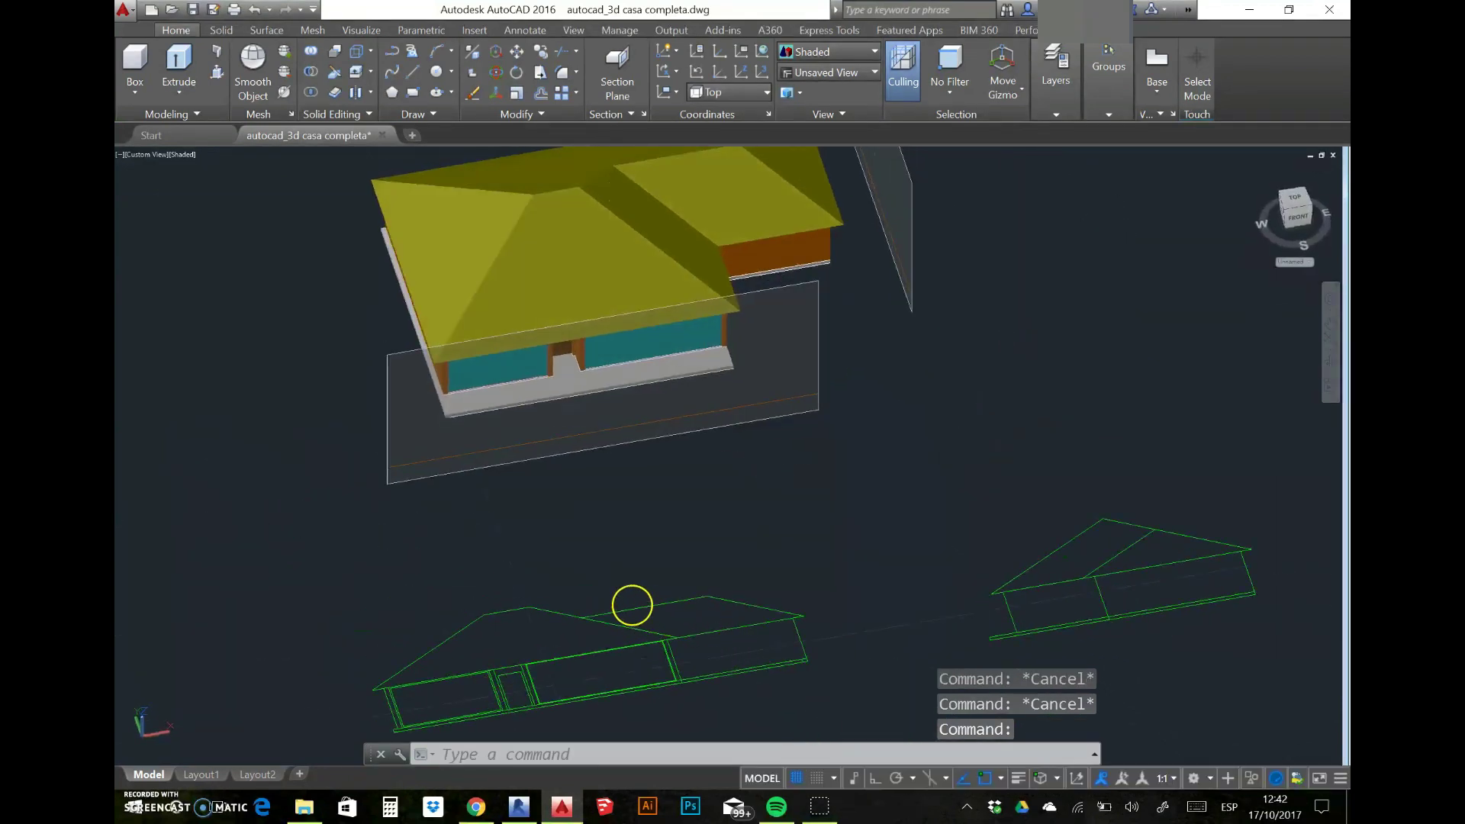
mouse_move(599, 593)
middle_down()
mouse_move(791, 595)
mouse_move(747, 570)
middle_up()
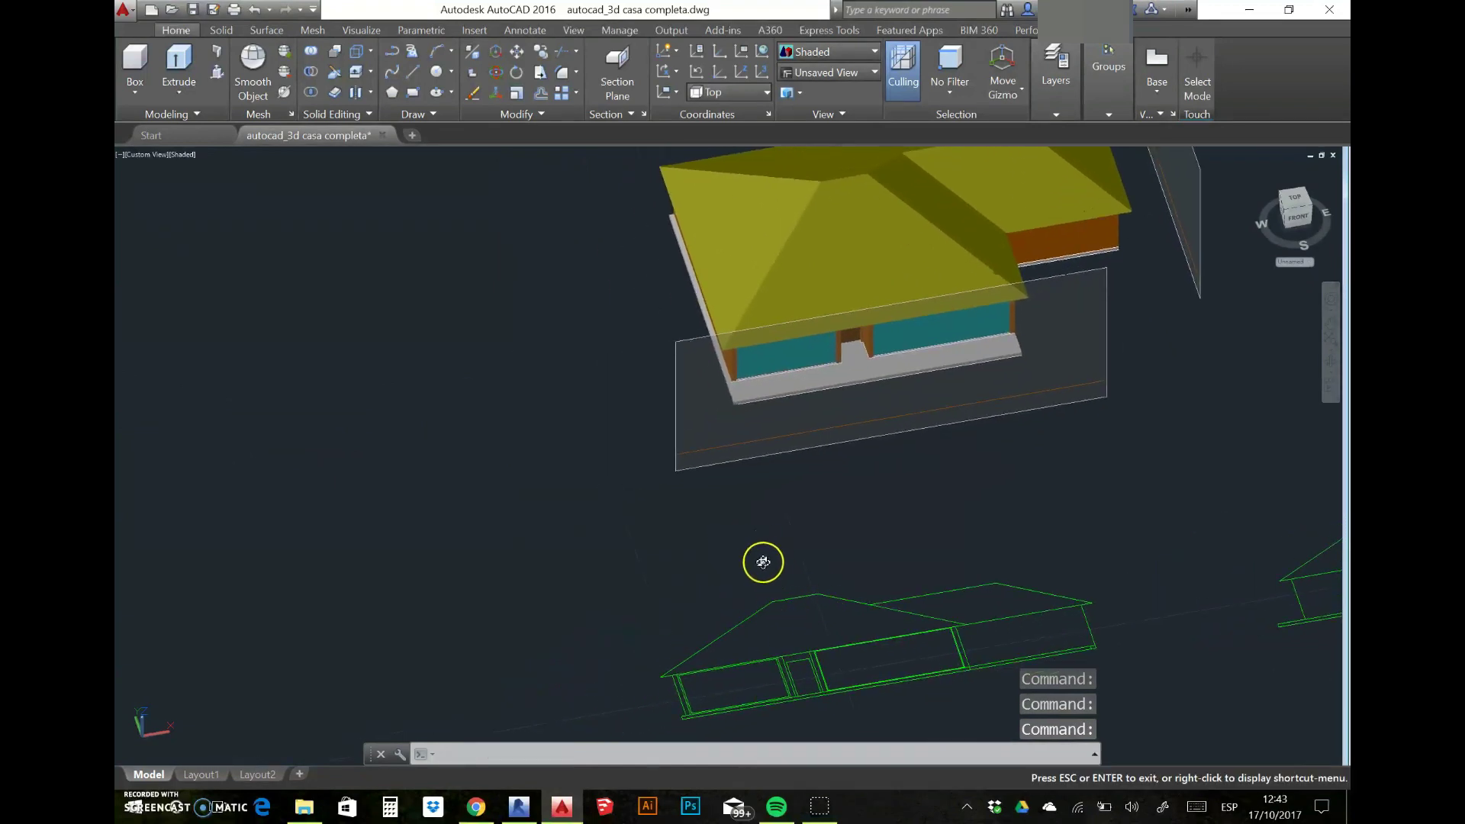
key(Escape)
key(Escape)
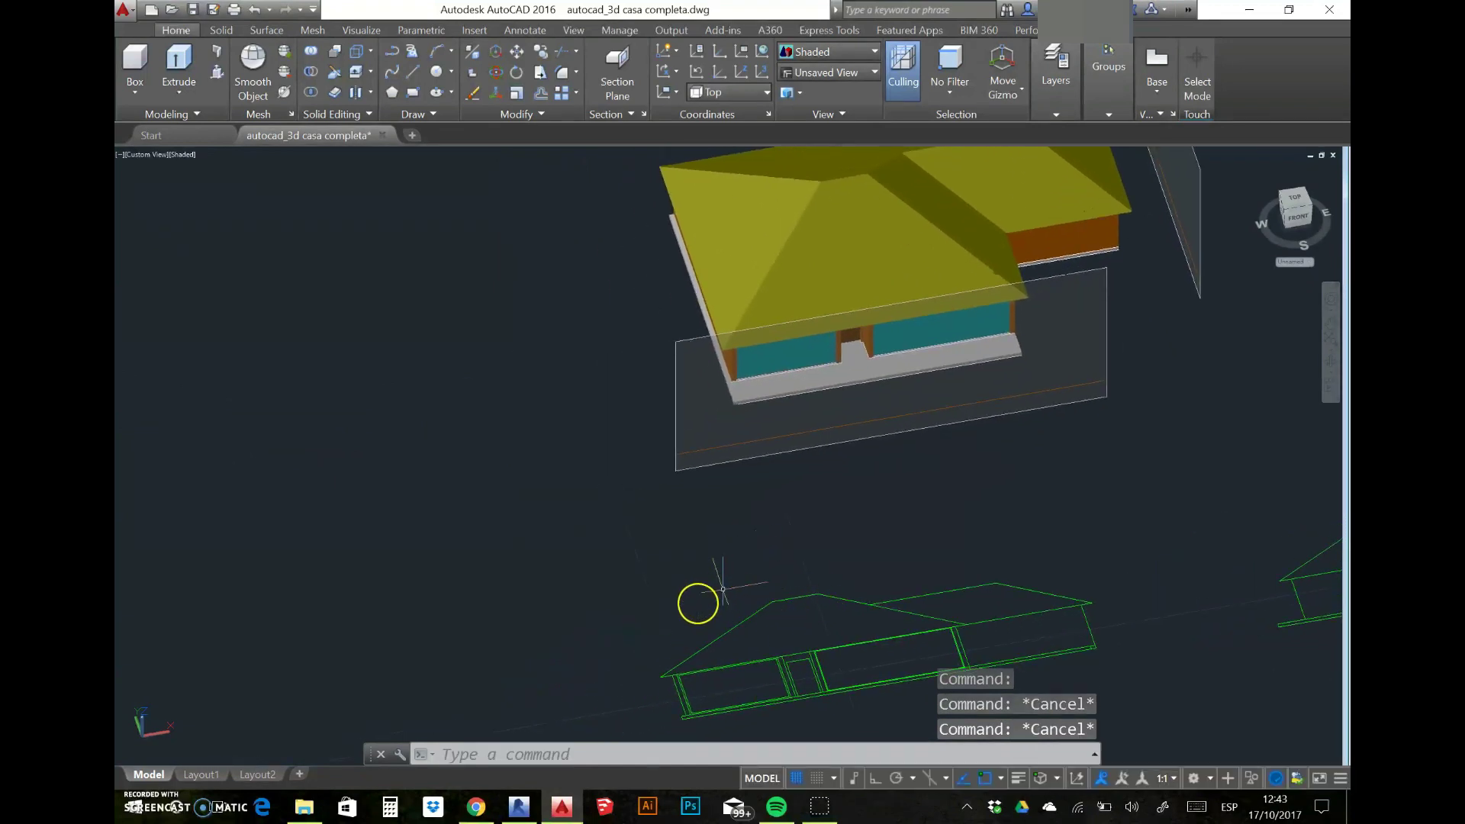
mouse_move(697, 611)
middle_down()
mouse_move(886, 608)
mouse_move(923, 582)
mouse_move(935, 529)
mouse_move(872, 524)
mouse_move(877, 539)
middle_up()
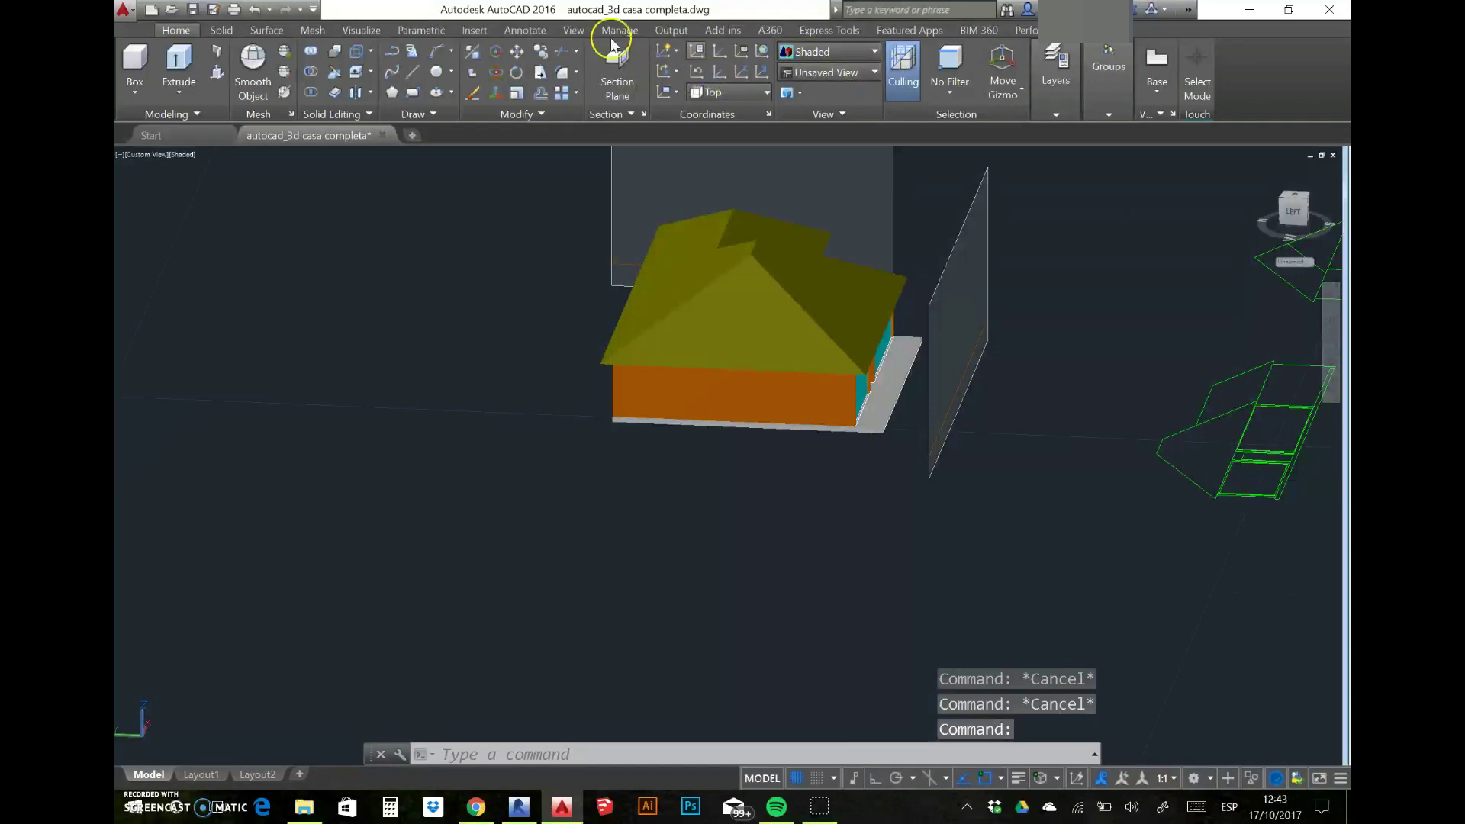
Step: Create a new section plane on the house's gabled front face and select it
click(617, 83)
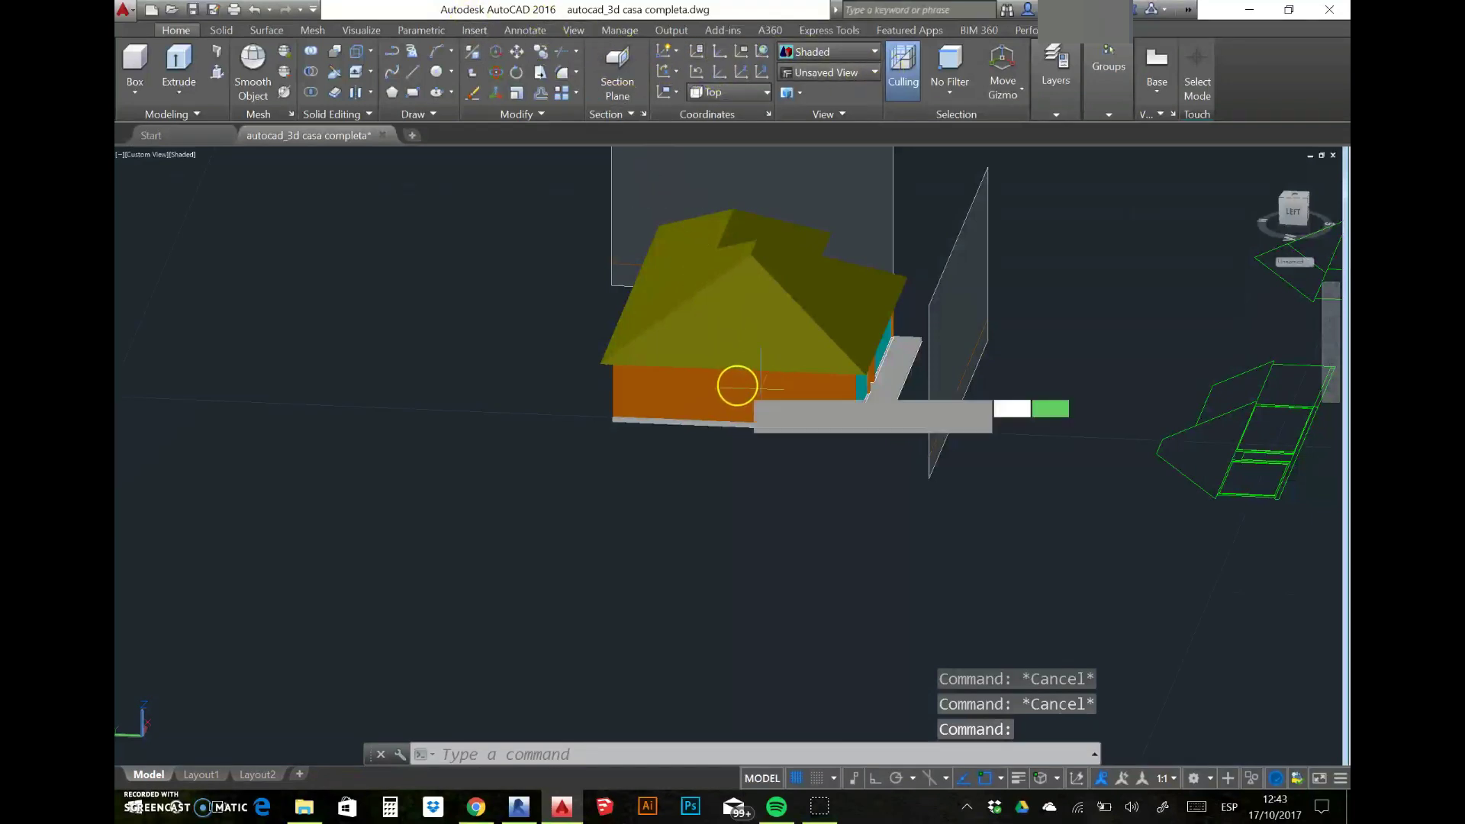
click(751, 388)
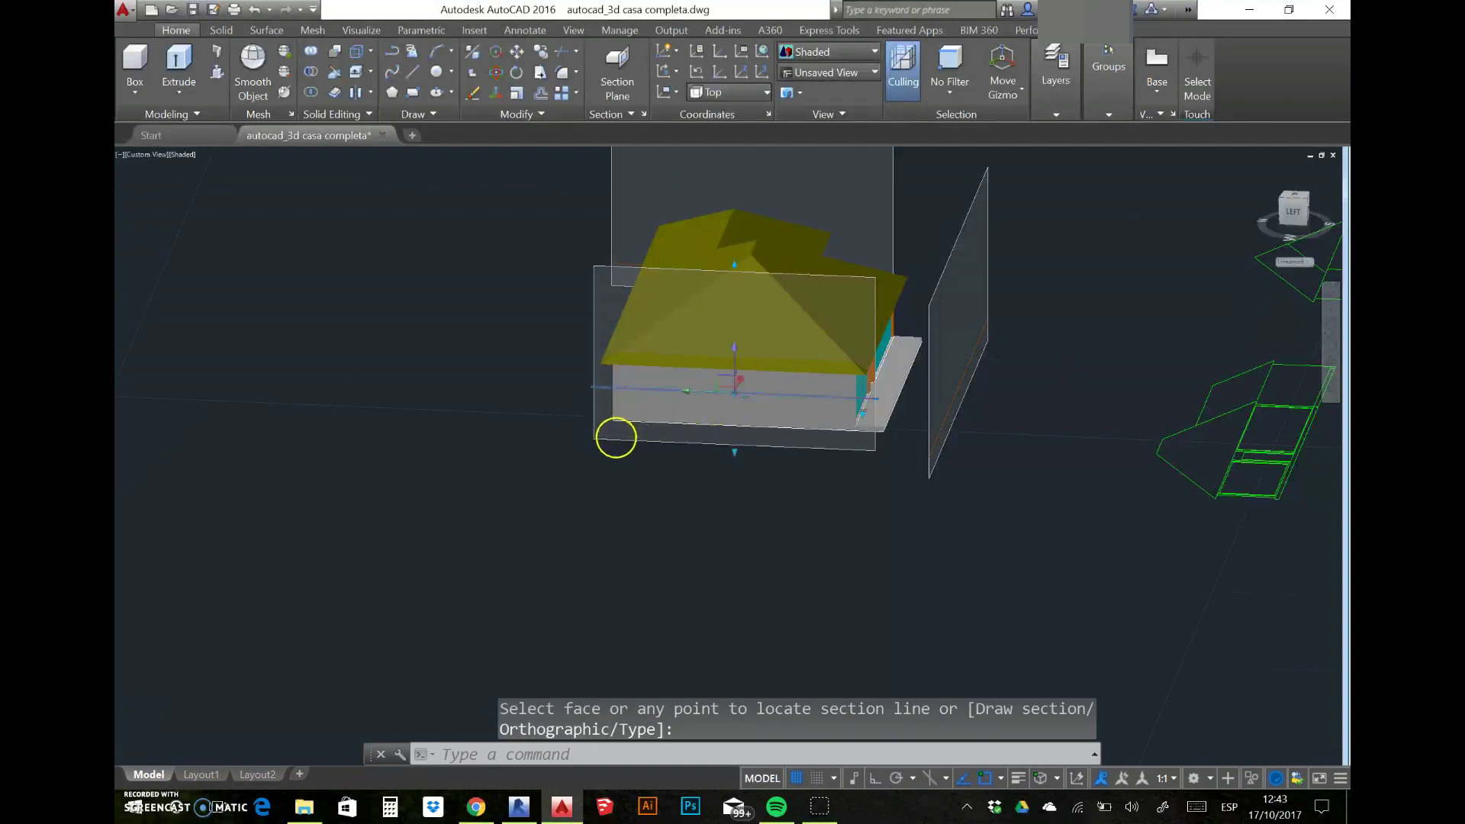
click(615, 433)
click(722, 431)
shift+middle_drag(726, 434, 766, 390)
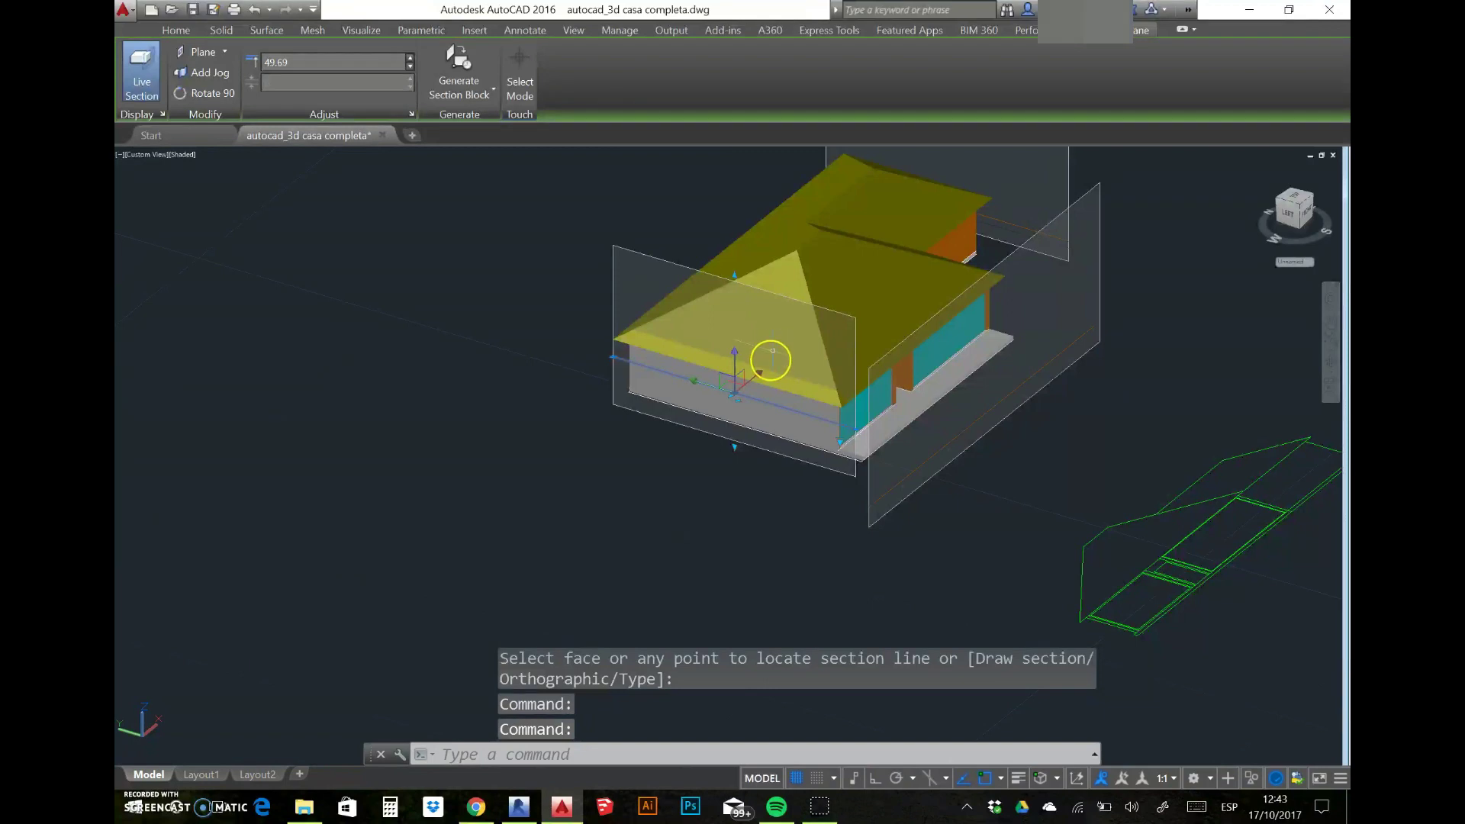
Step: Move the section plane across the model with its grip, then reselect it
click(740, 382)
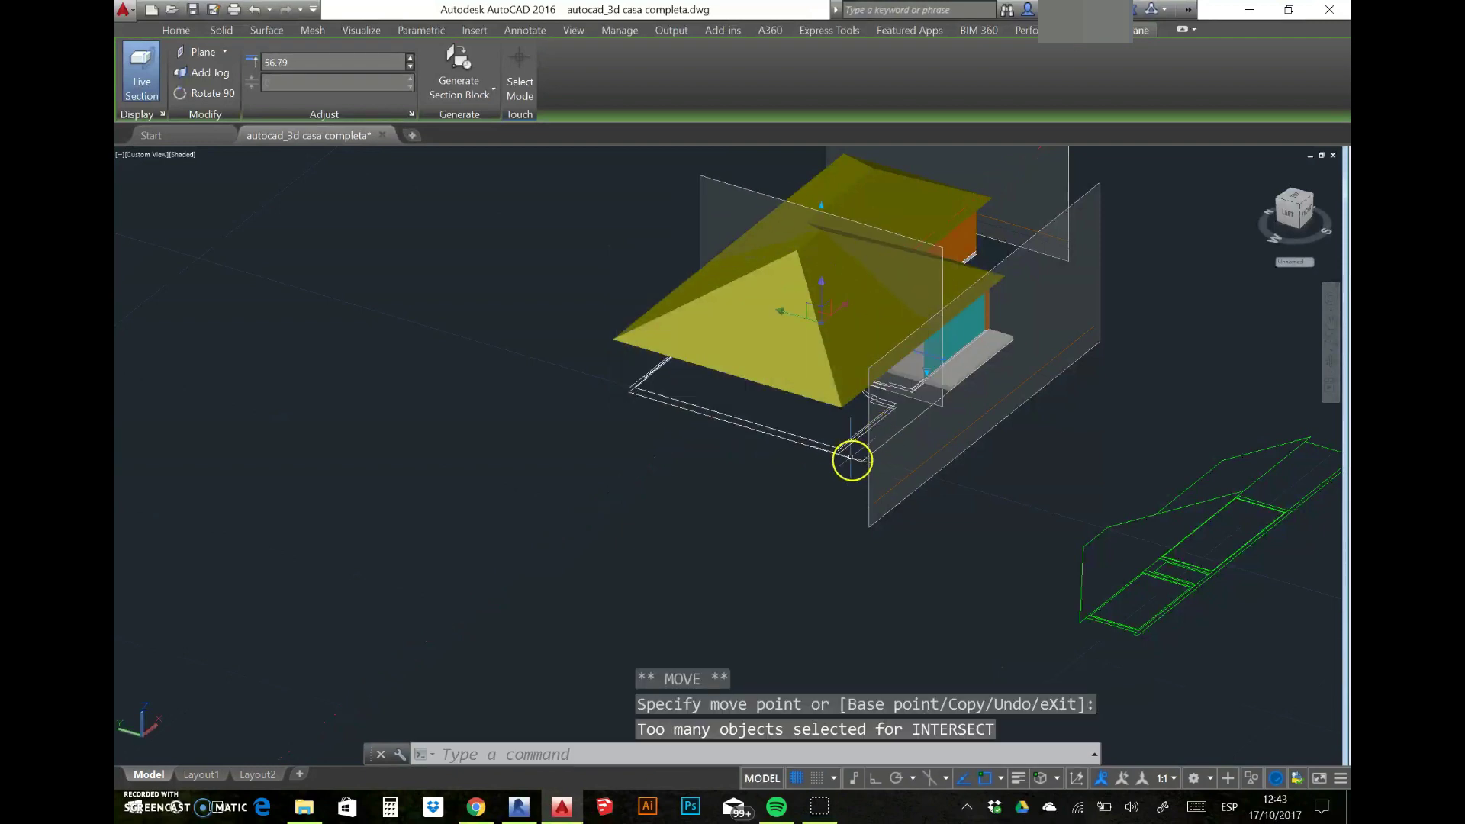
click(980, 461)
shift+middle_drag(952, 448, 934, 325)
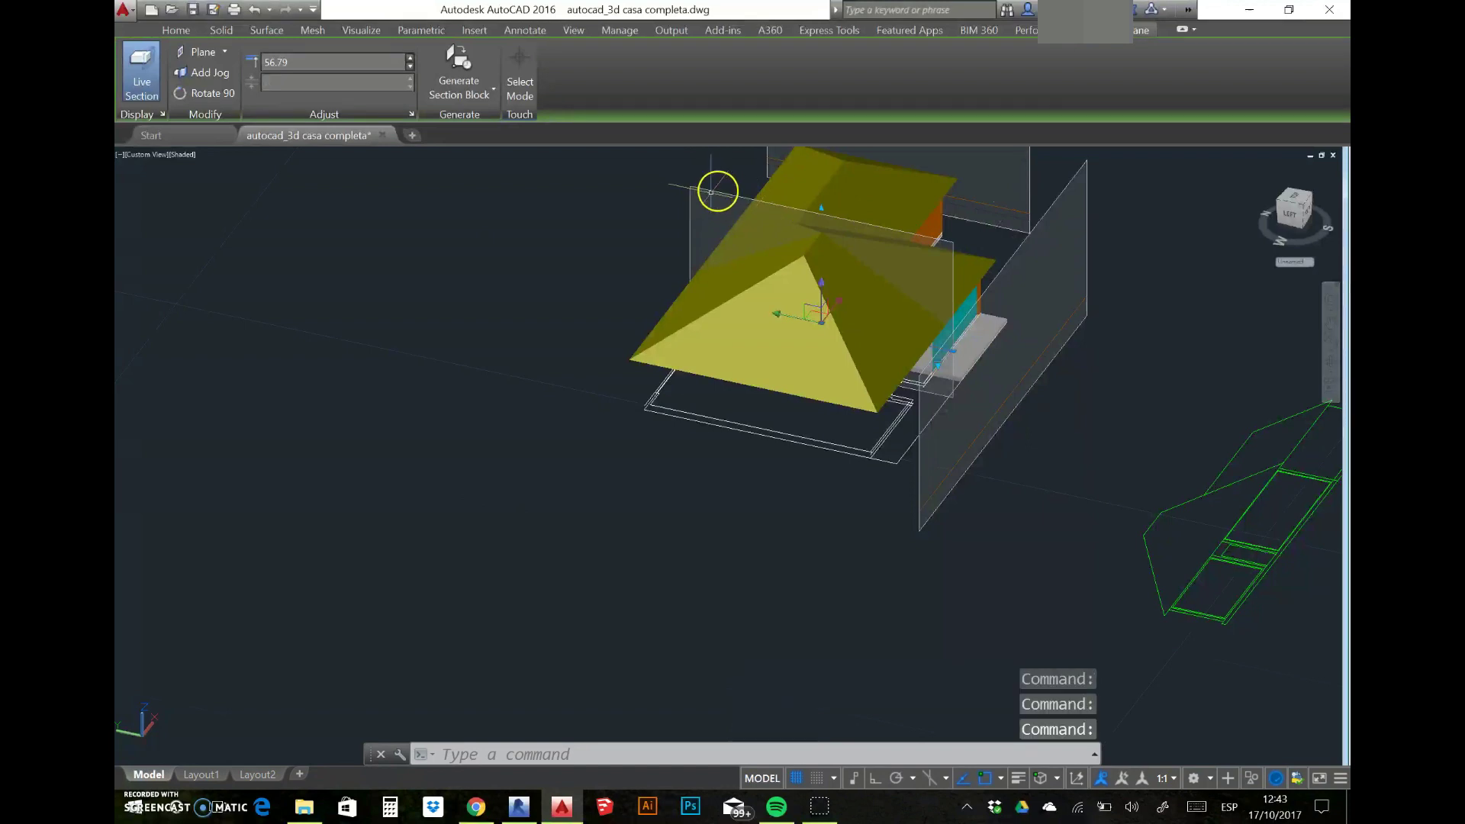
key(Escape)
click(713, 204)
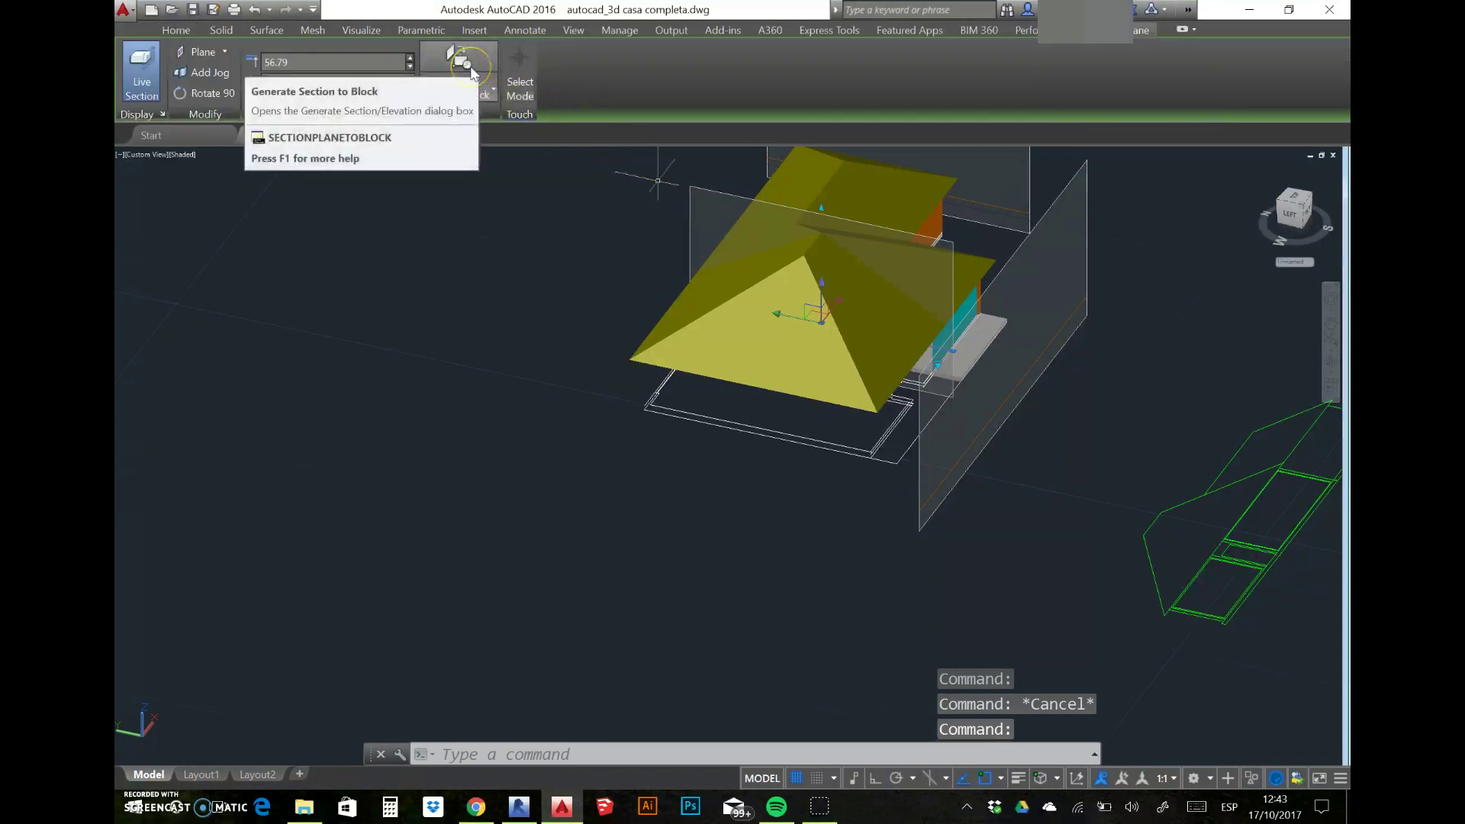
Step: In the section settings, make the intersection boundary lines Red
click(473, 71)
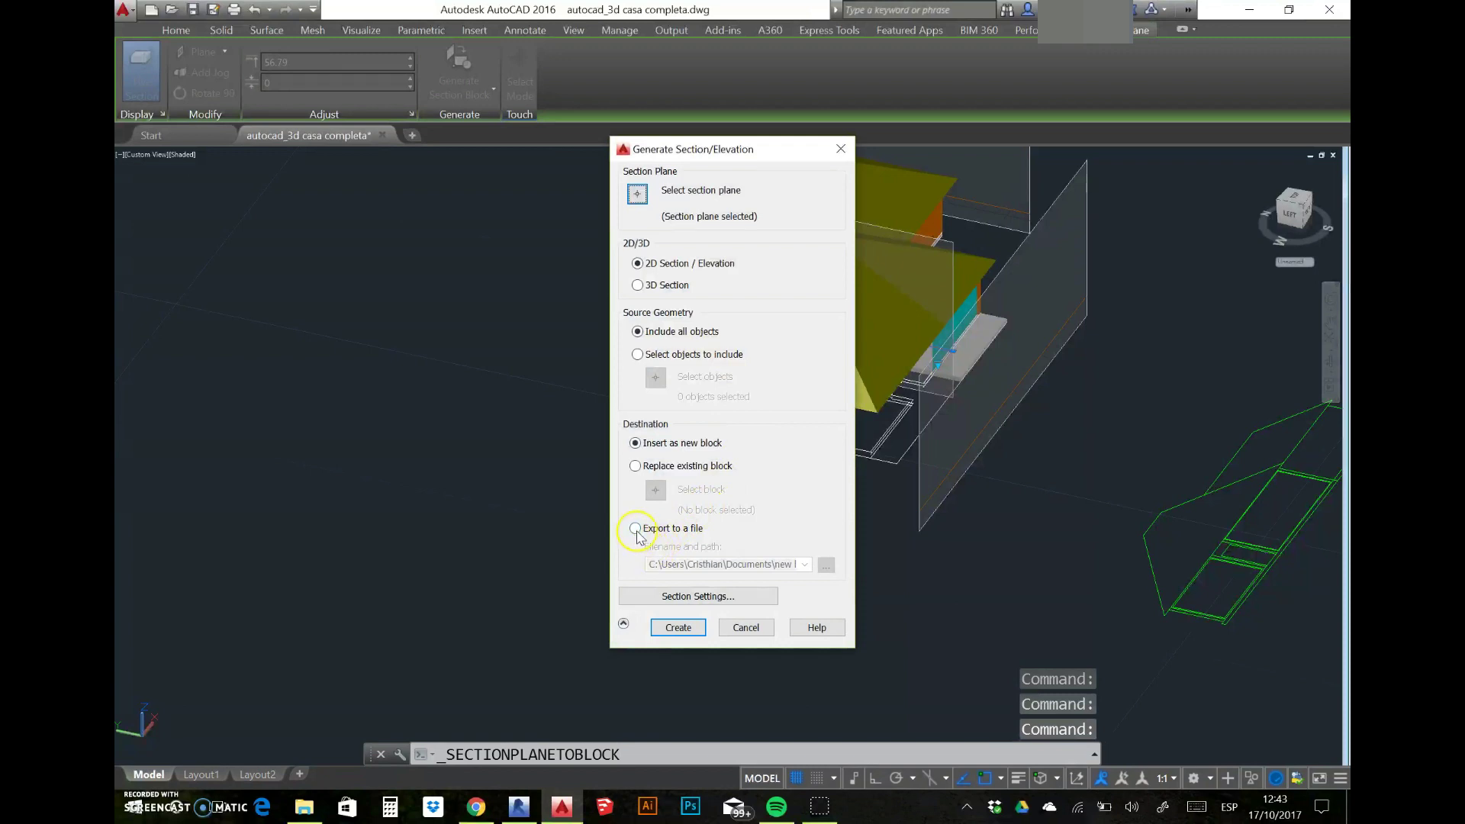
click(676, 599)
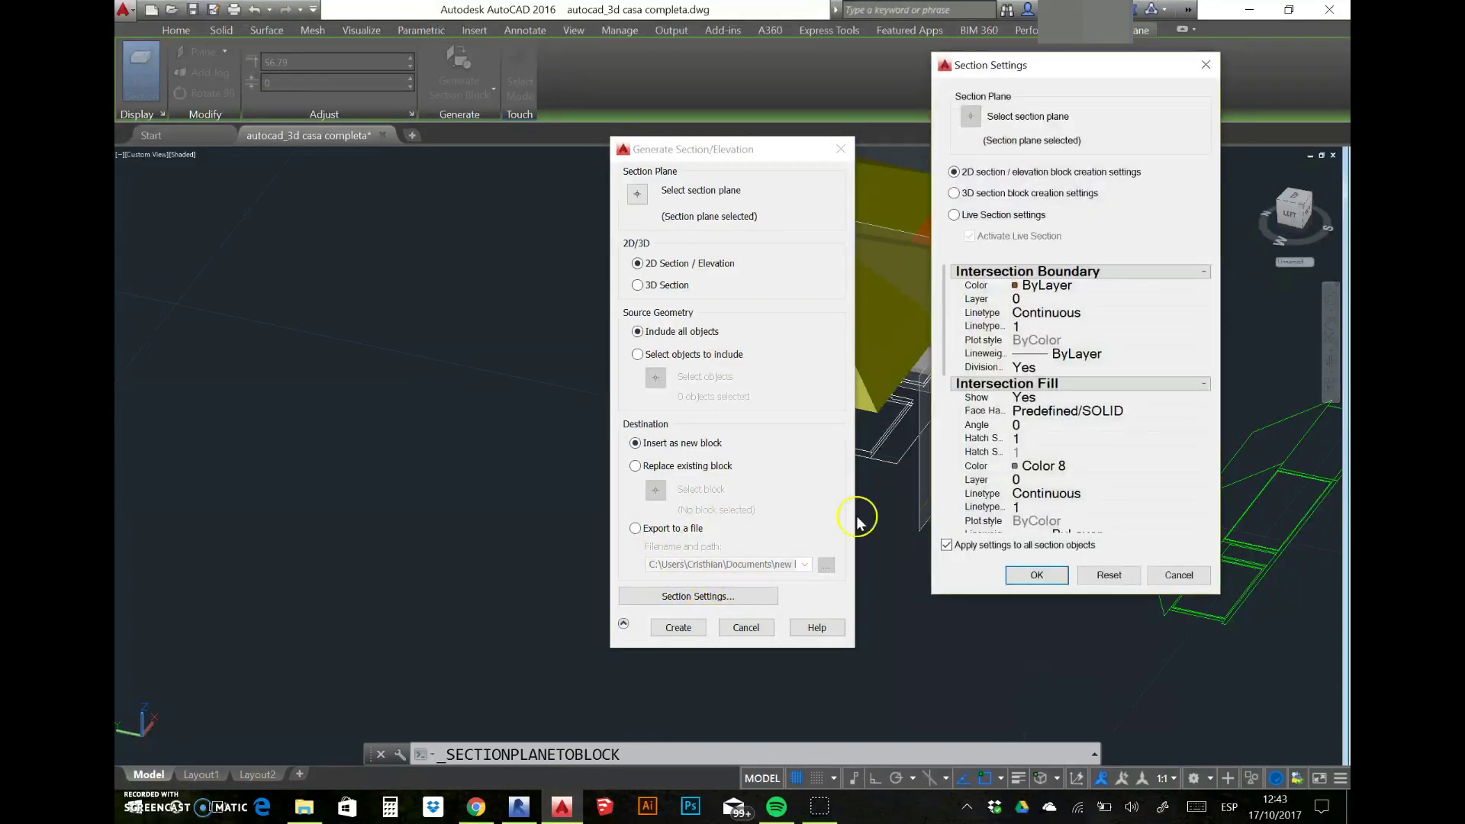
click(1072, 288)
click(1200, 288)
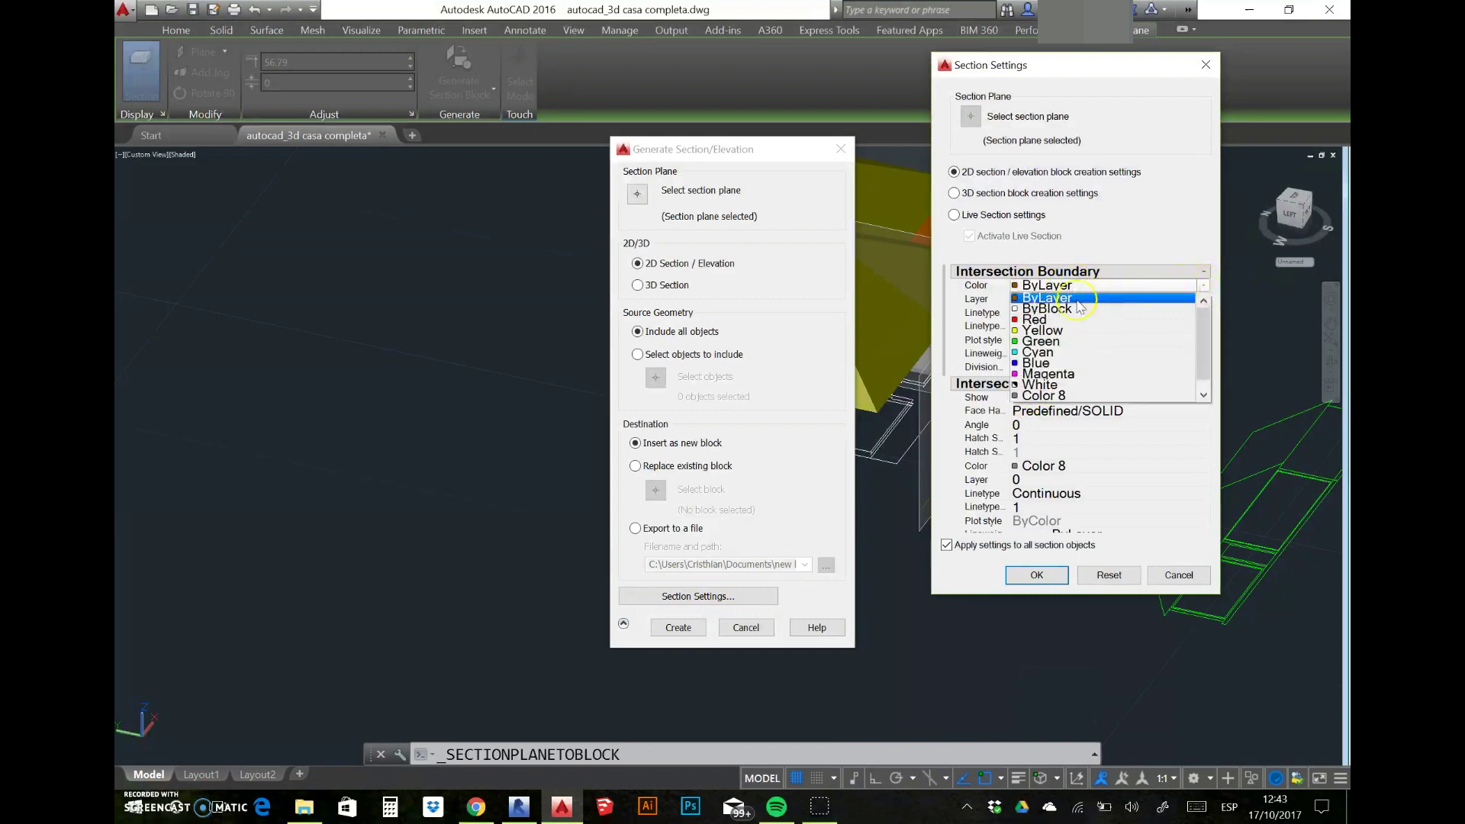
click(1051, 328)
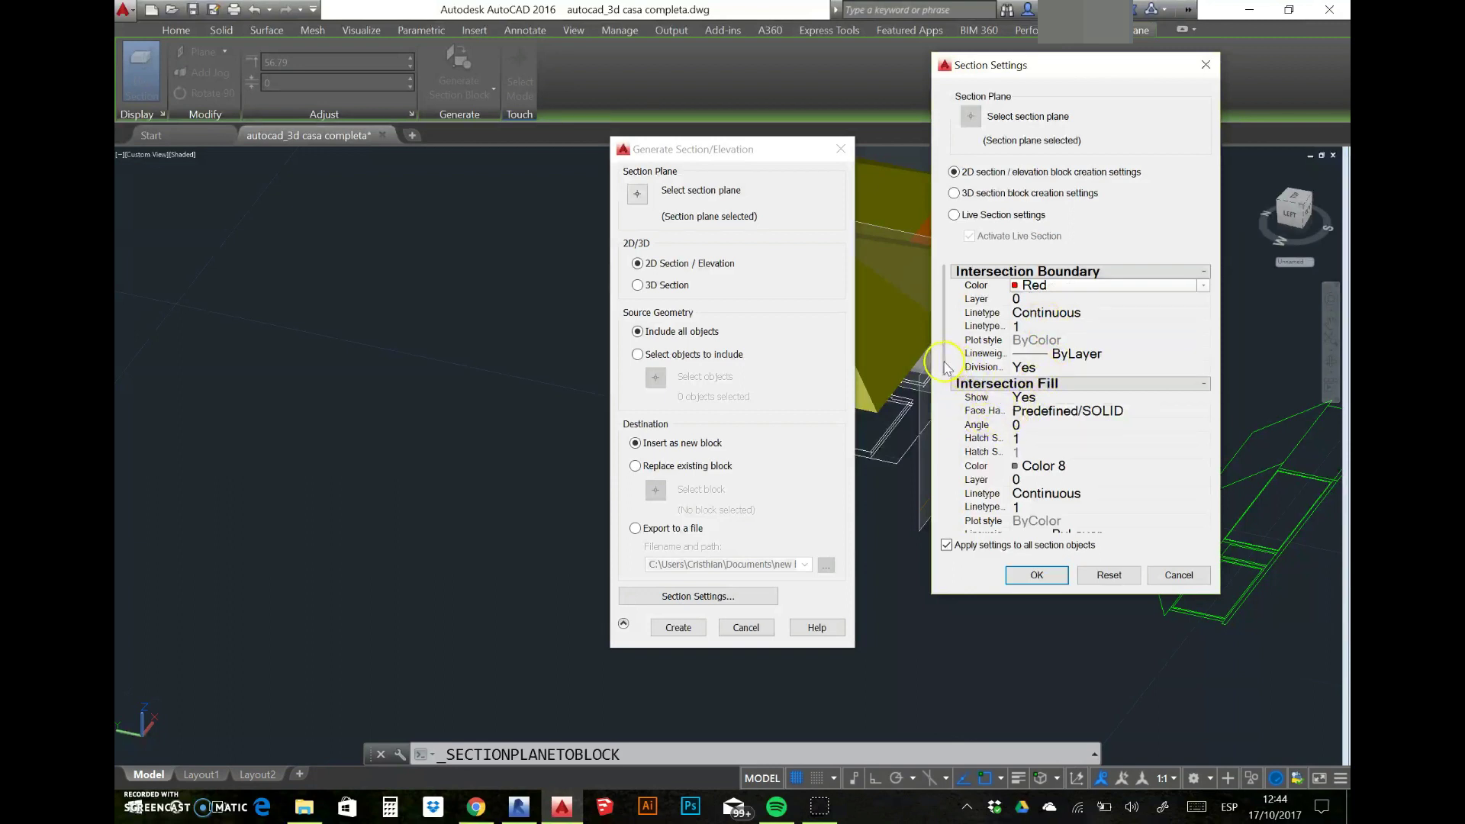
drag(945, 368, 1047, 405)
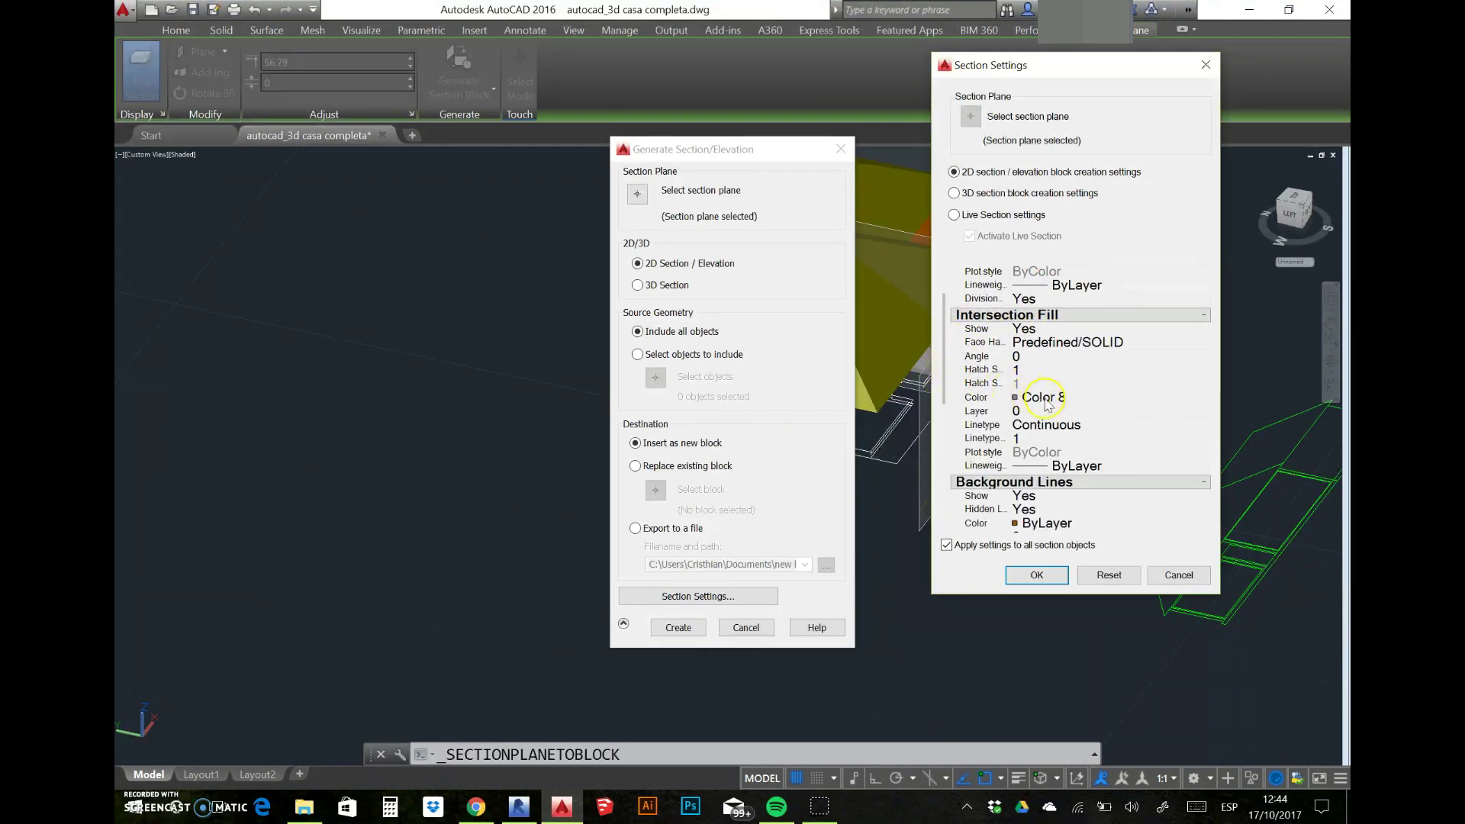
scroll(981, 428, down, 3)
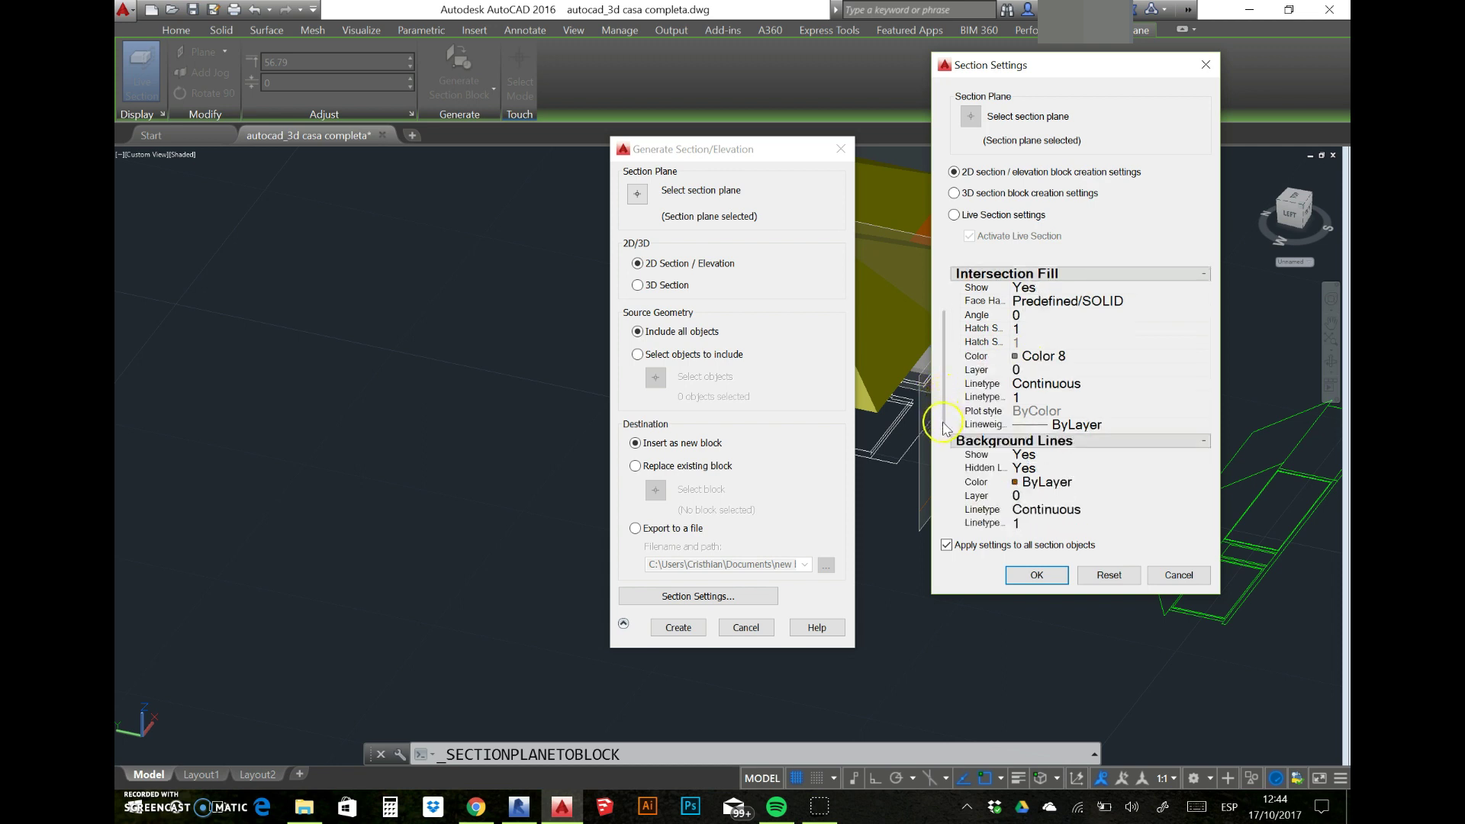
Step: Make the background lines Green and turn off hidden background lines
click(1082, 443)
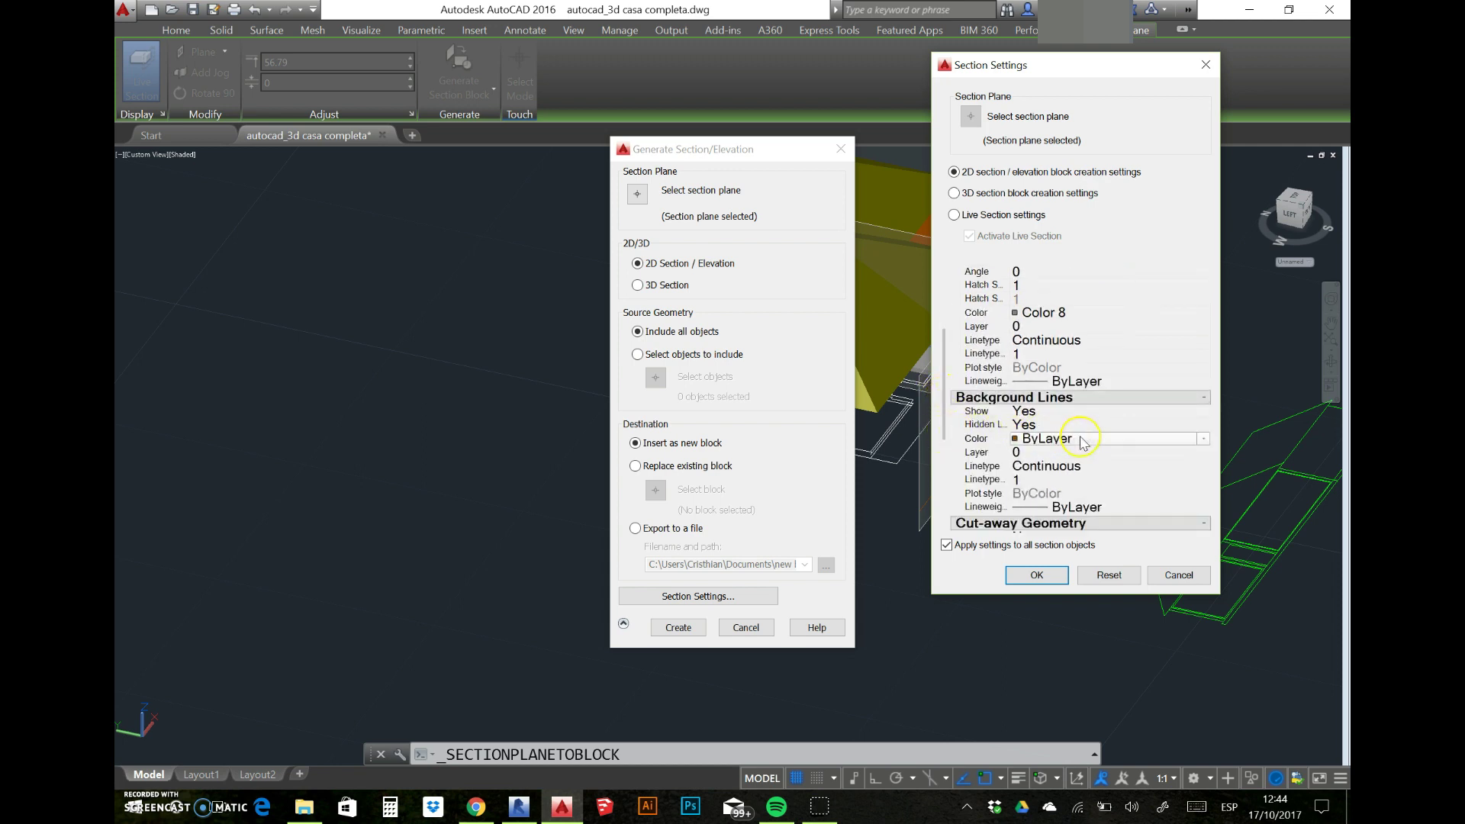
click(1208, 446)
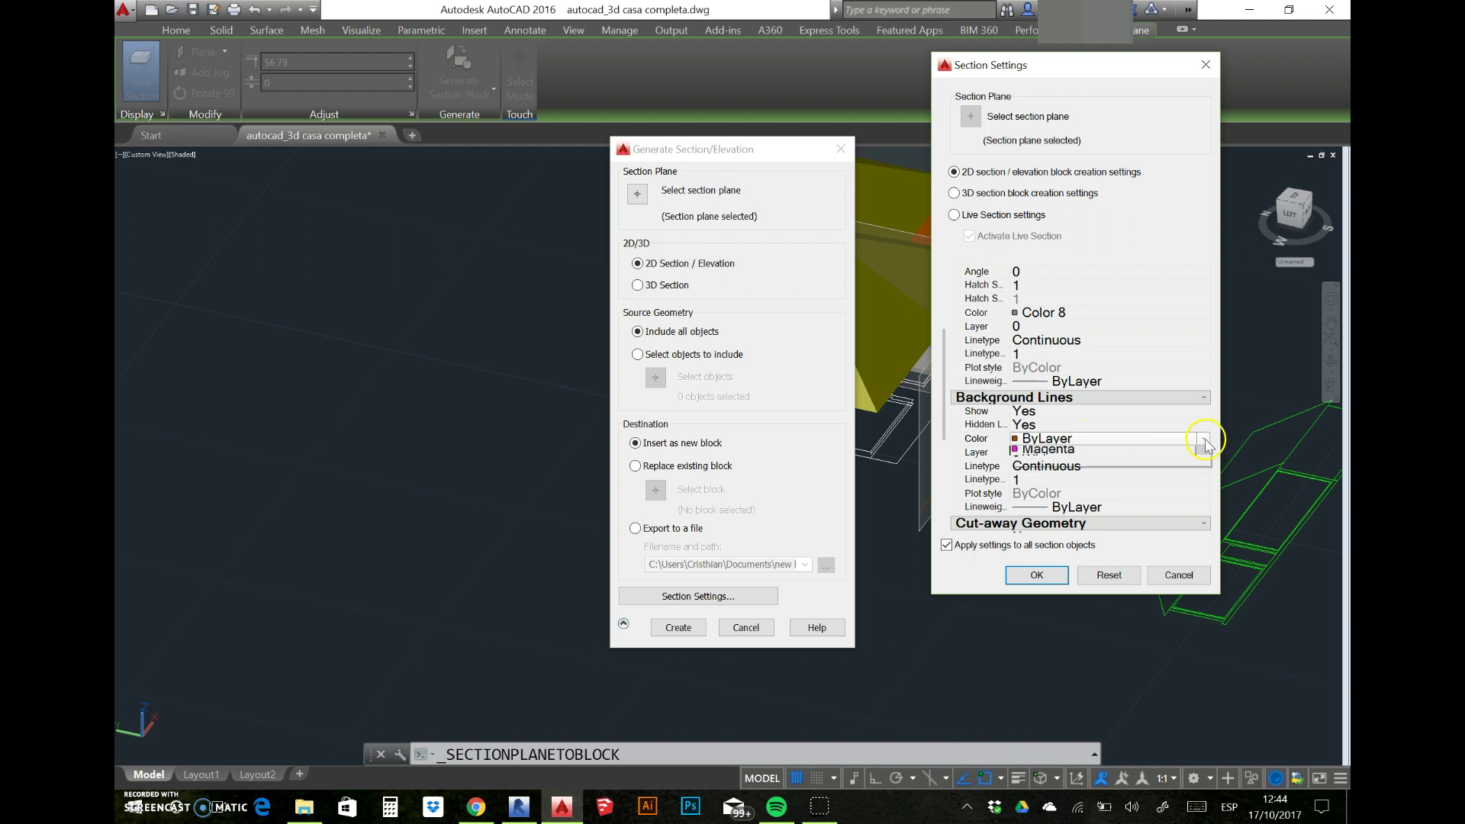
click(1087, 503)
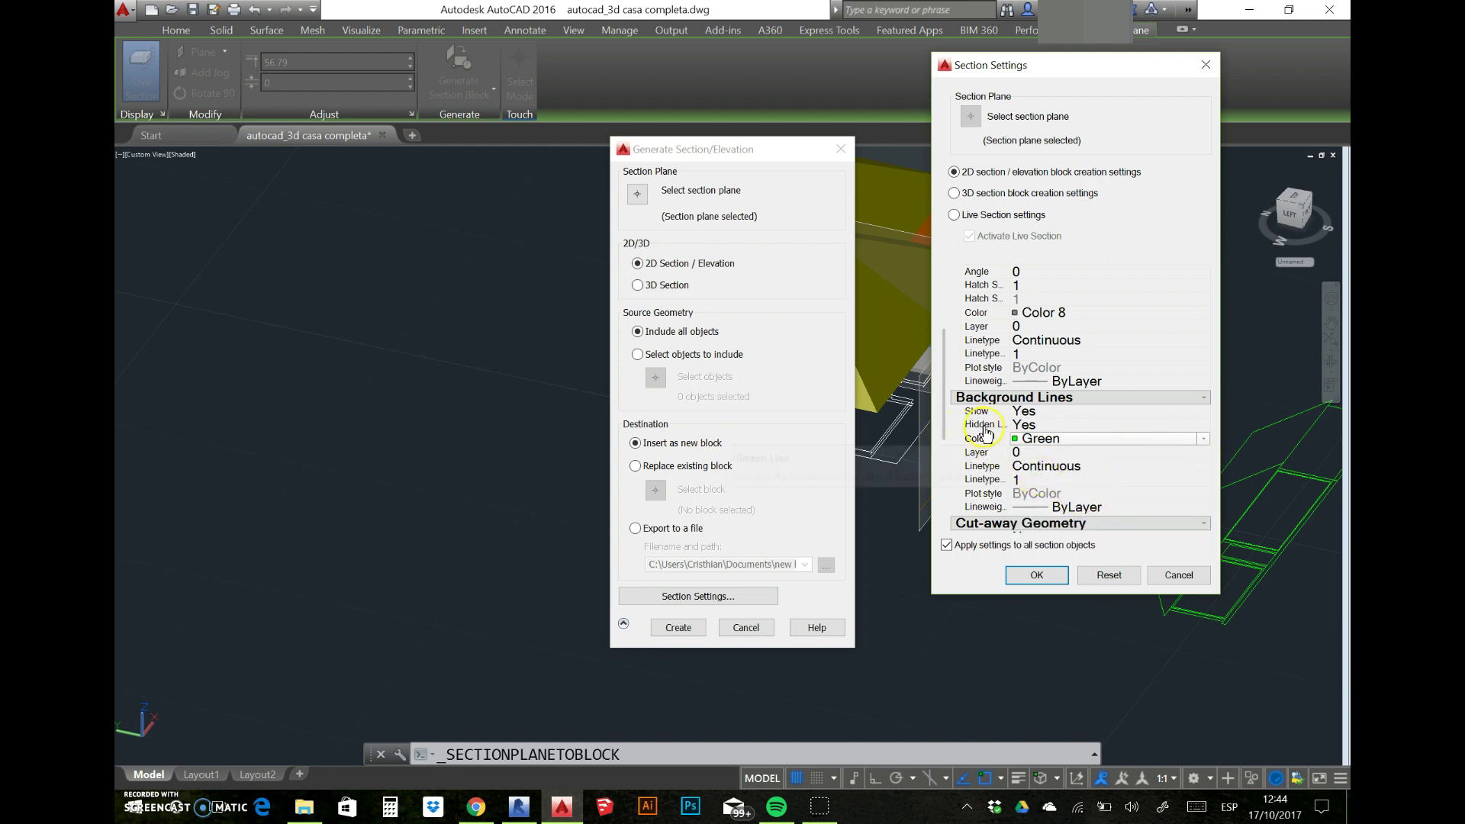
click(1063, 426)
click(1204, 425)
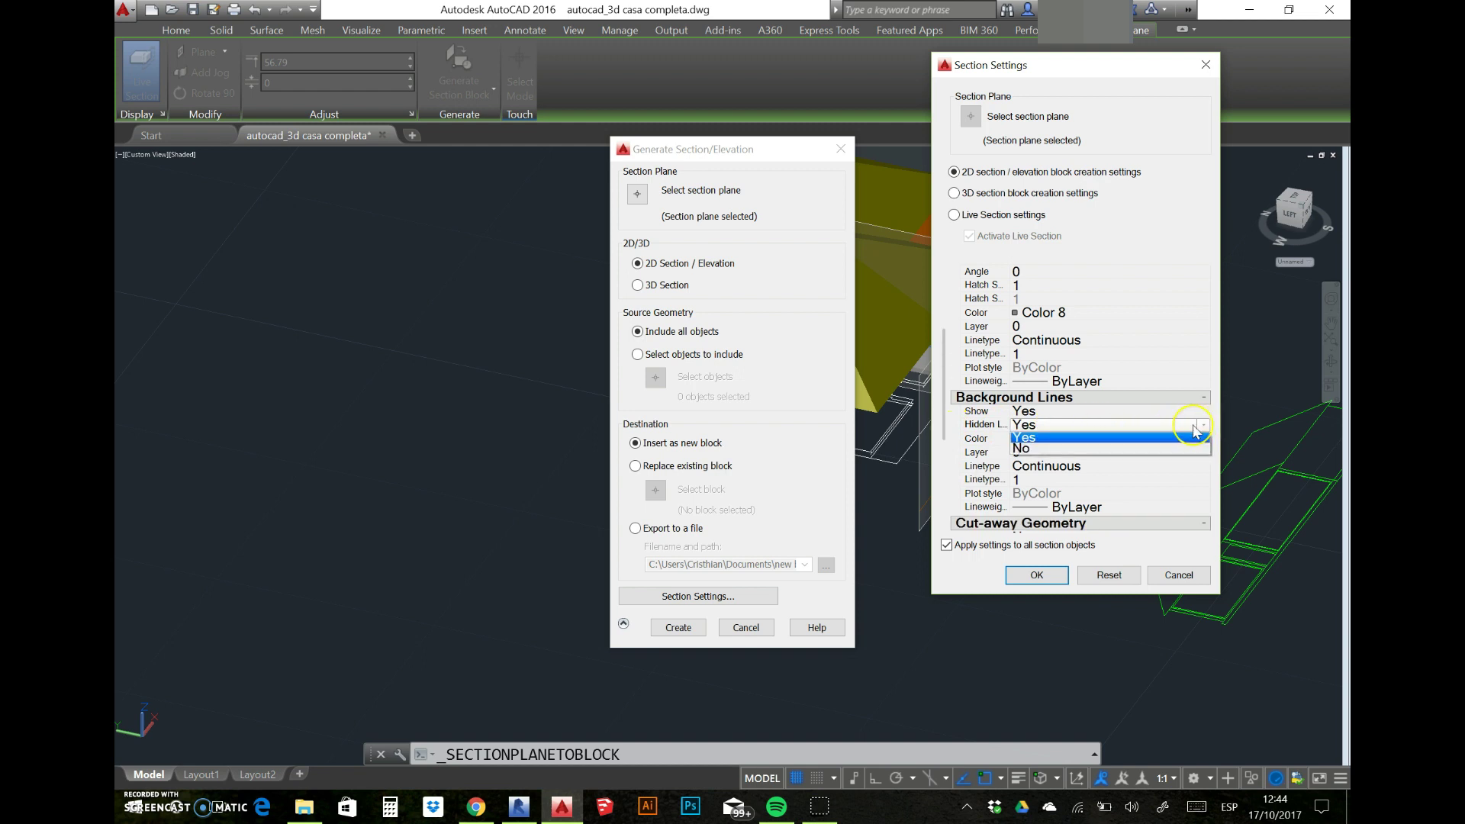
click(1053, 443)
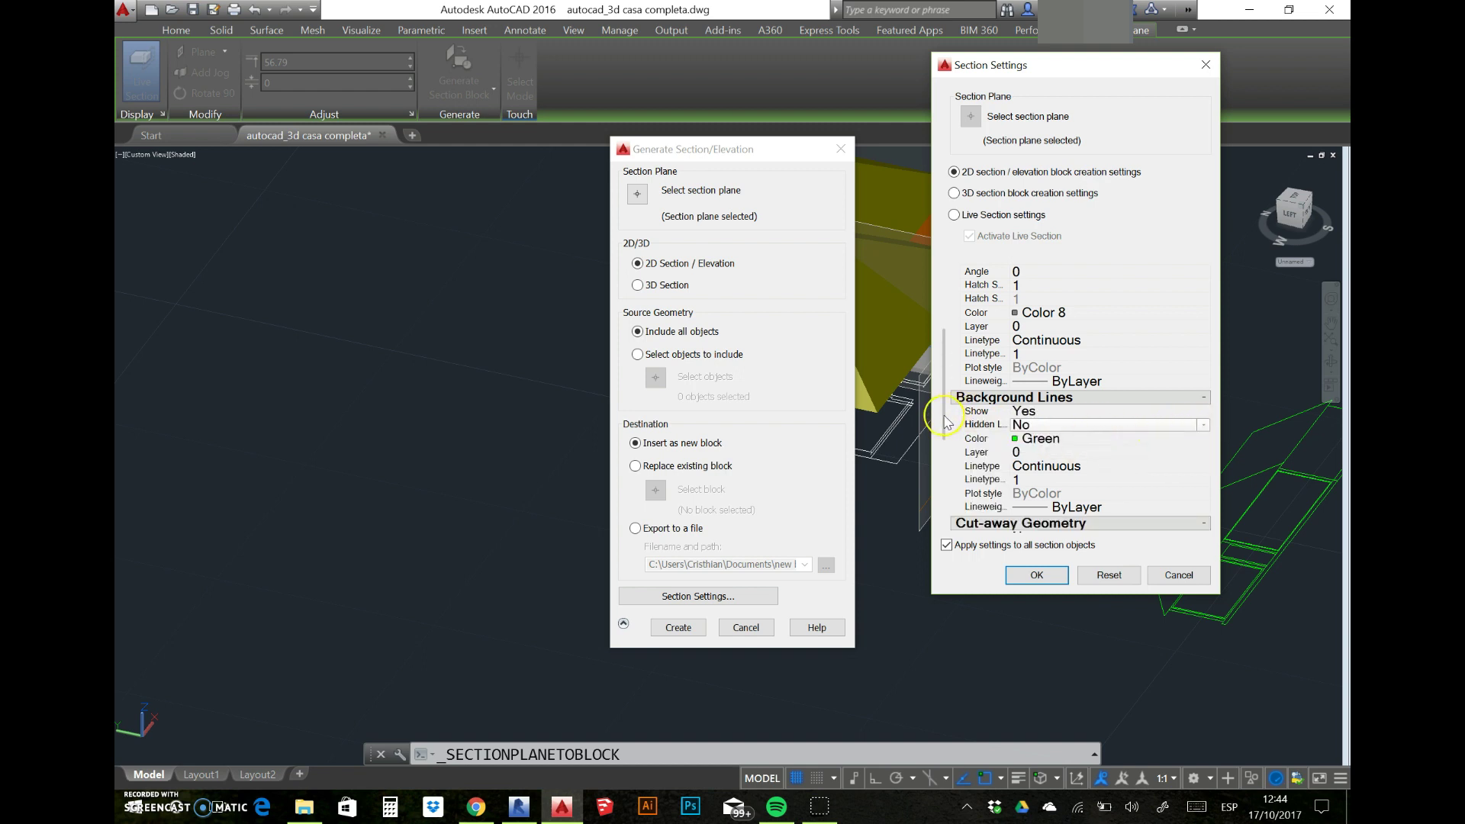
drag(946, 422, 946, 494)
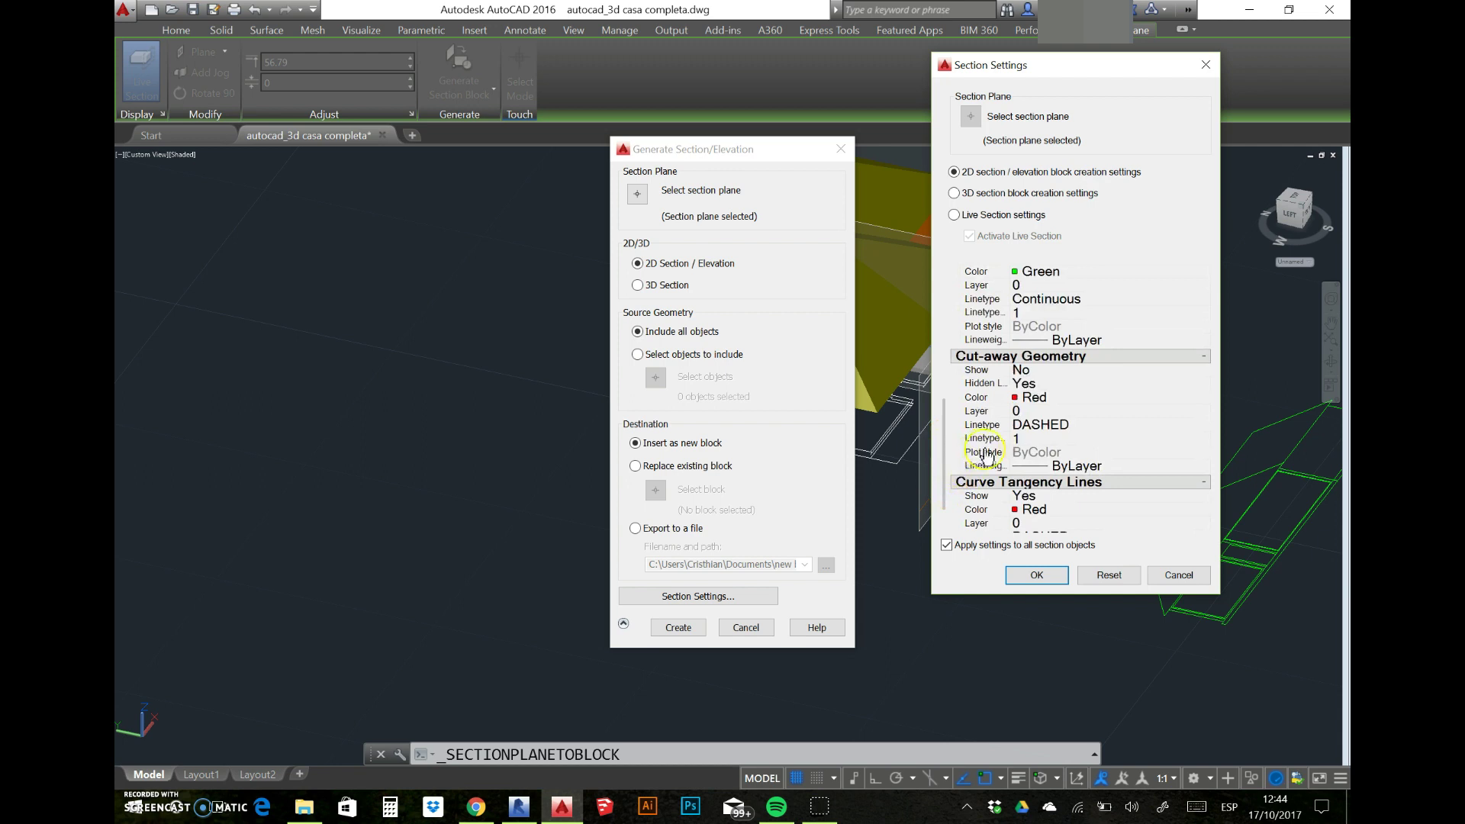
Step: Set curve tangency lines to Red, hide them, and confirm the 2D section settings
click(1065, 510)
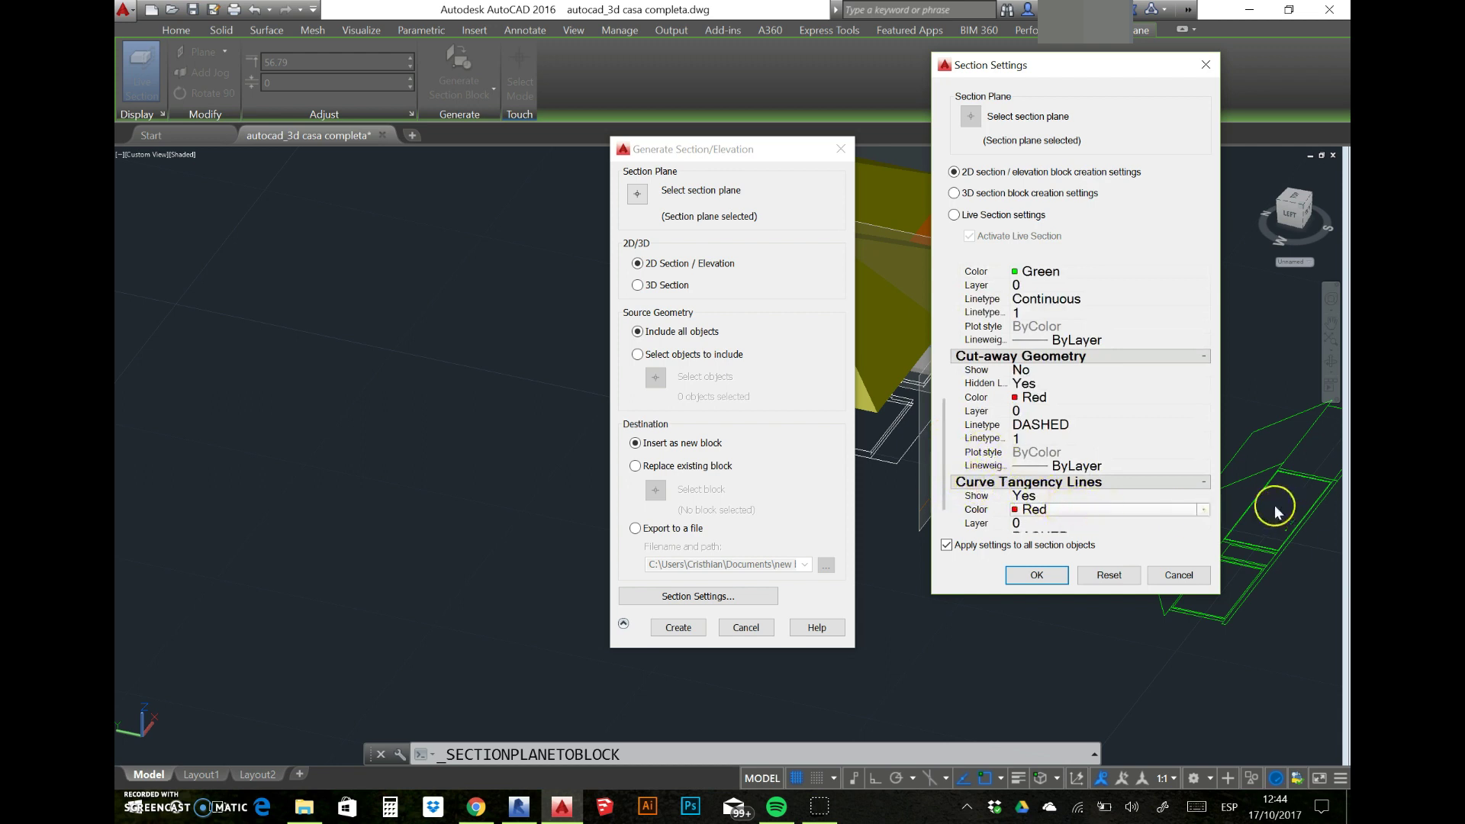
click(1202, 512)
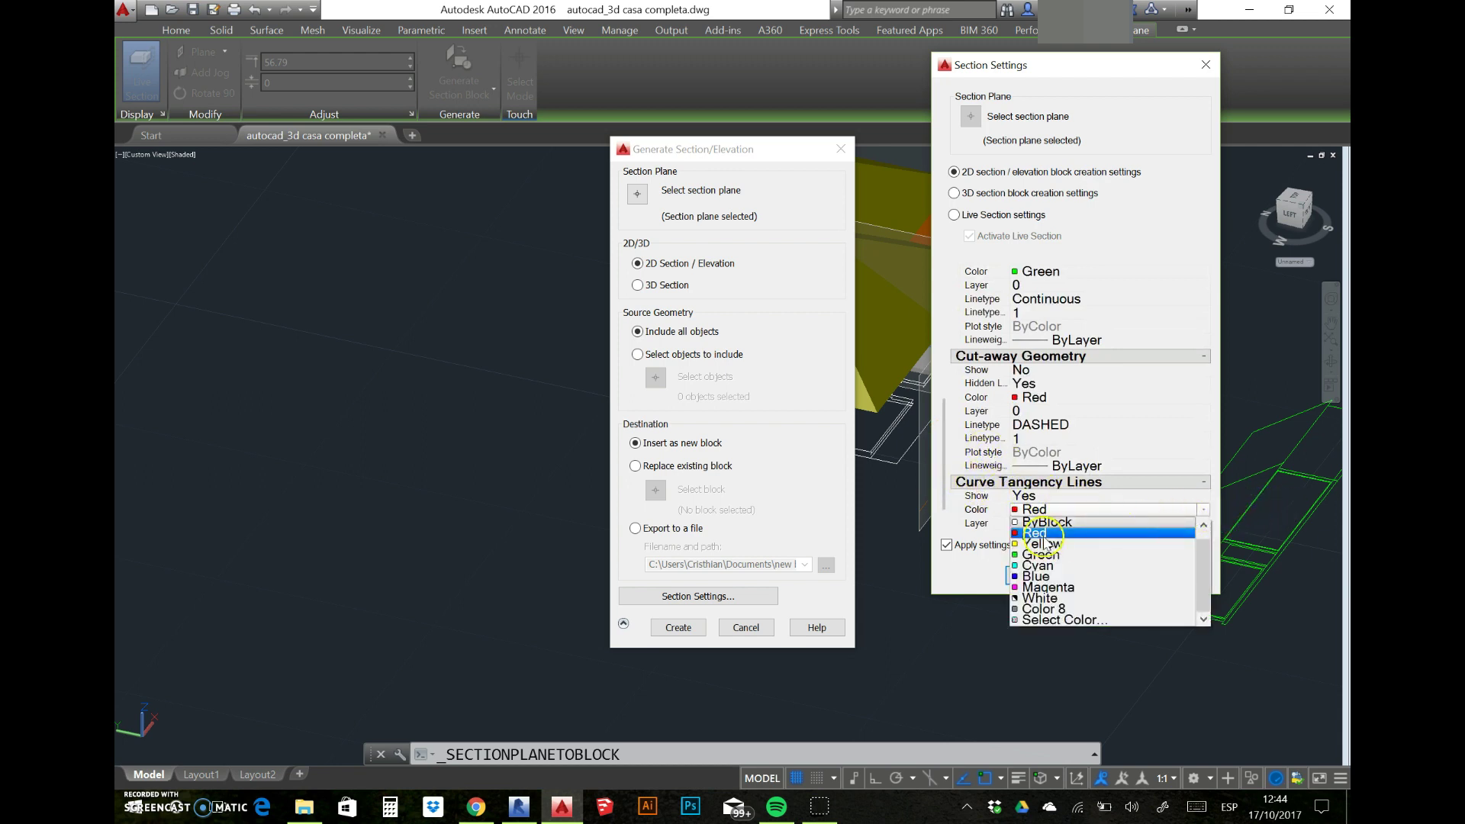
click(946, 544)
click(1046, 497)
click(1047, 501)
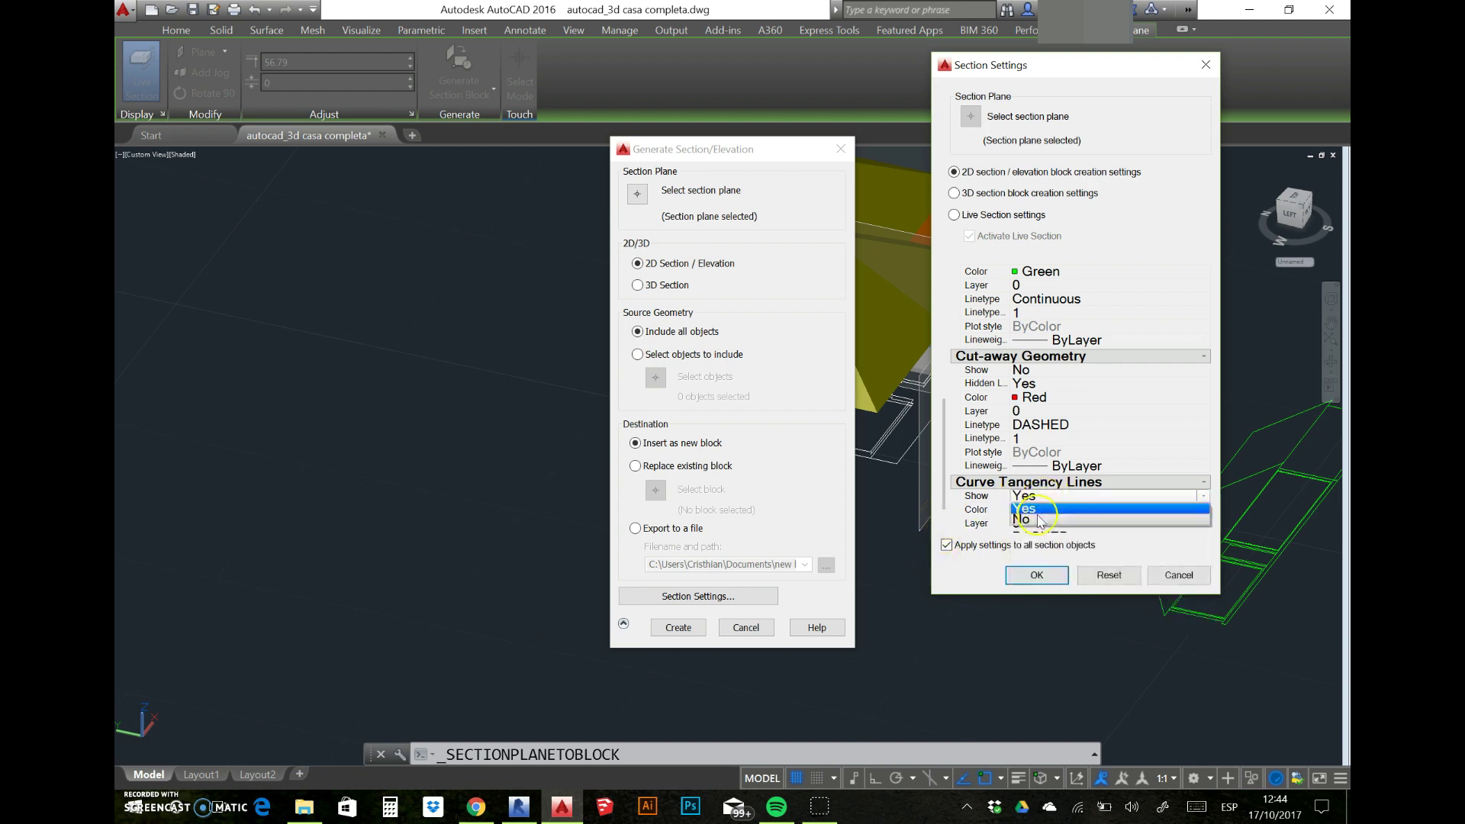
click(1018, 528)
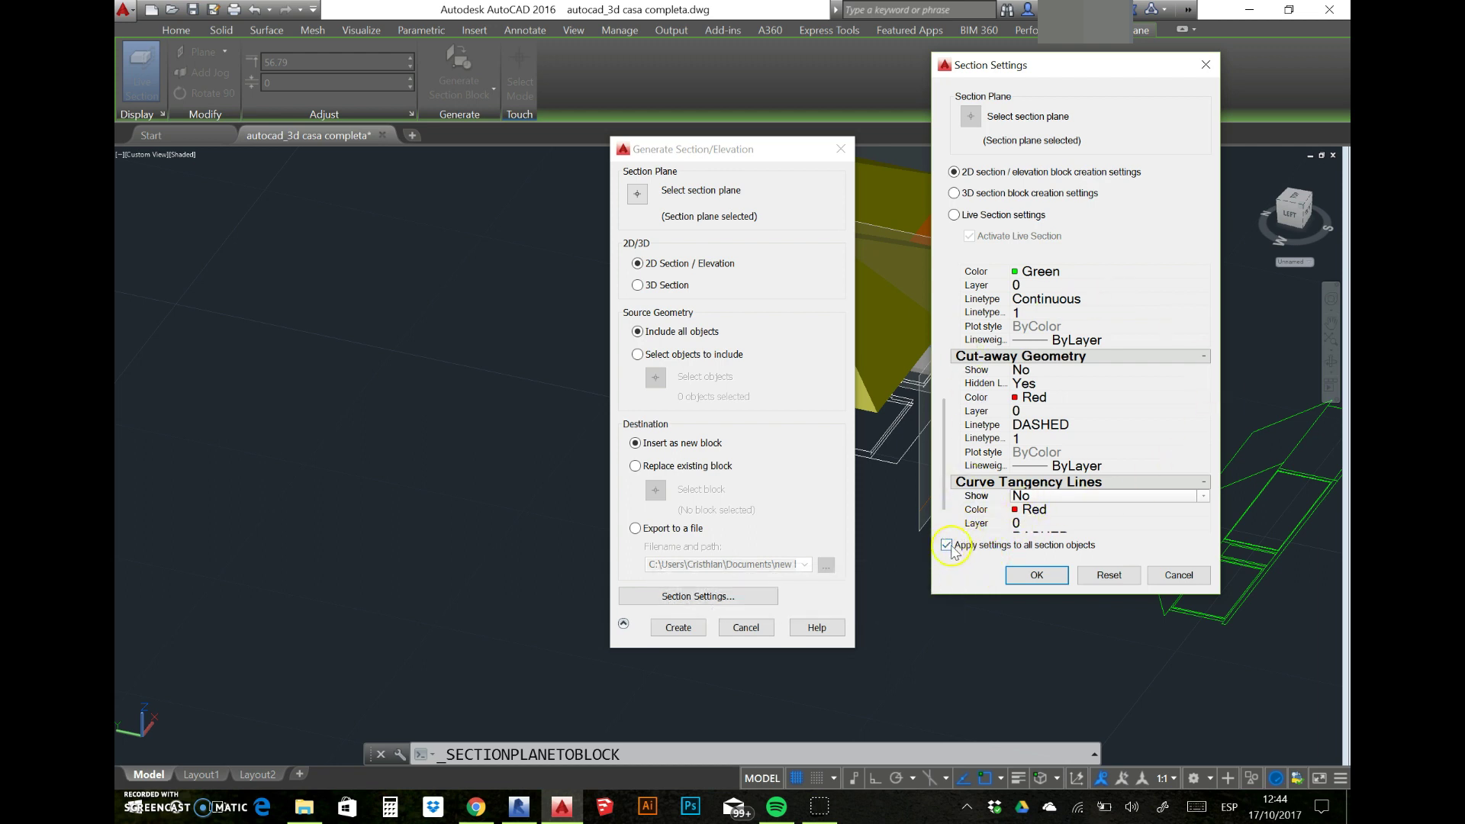
click(1037, 576)
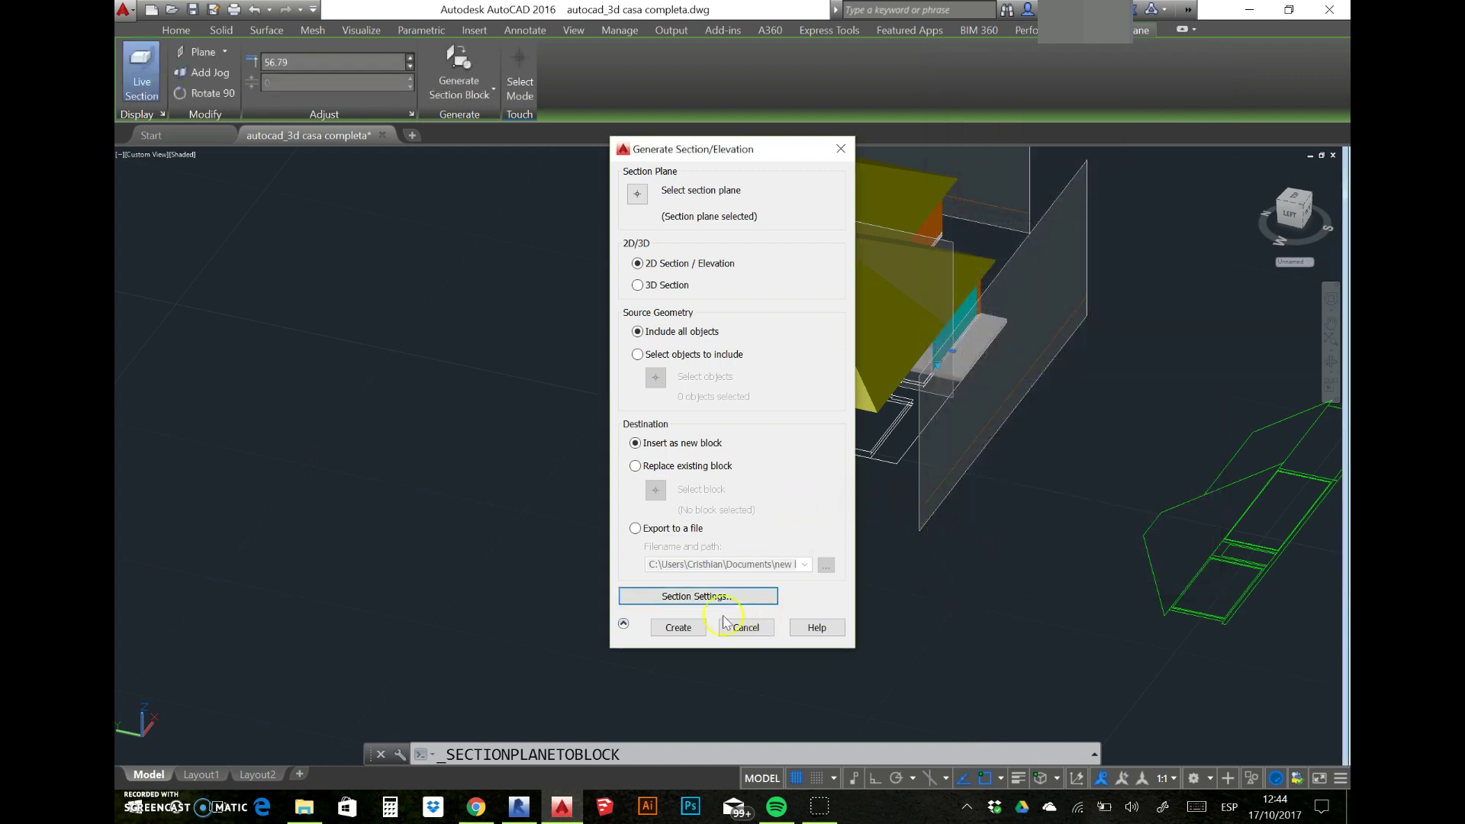
Step: Create the gabled-front section block and place it at lower left with default X and Y scales
click(678, 628)
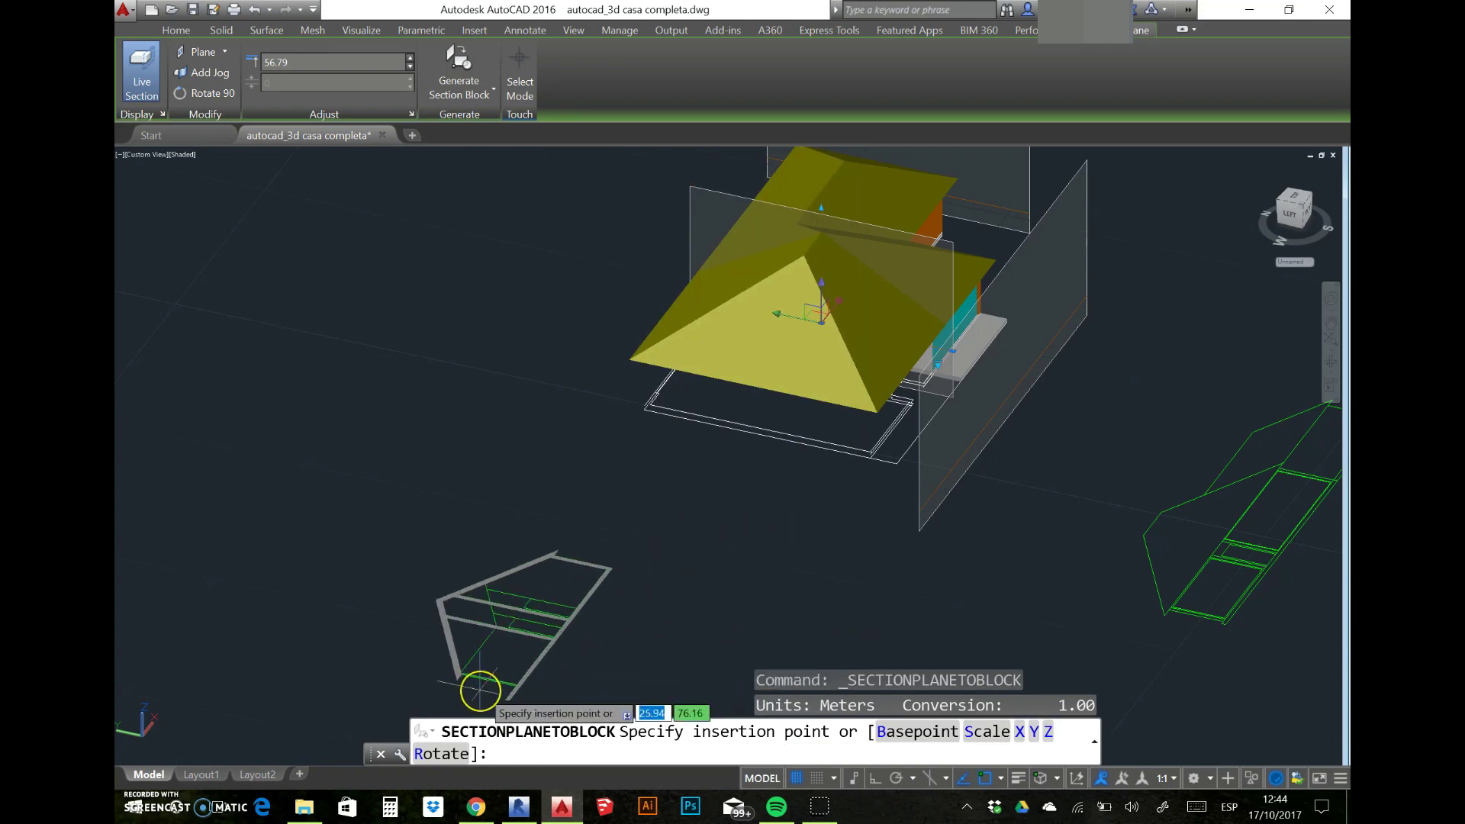
click(481, 689)
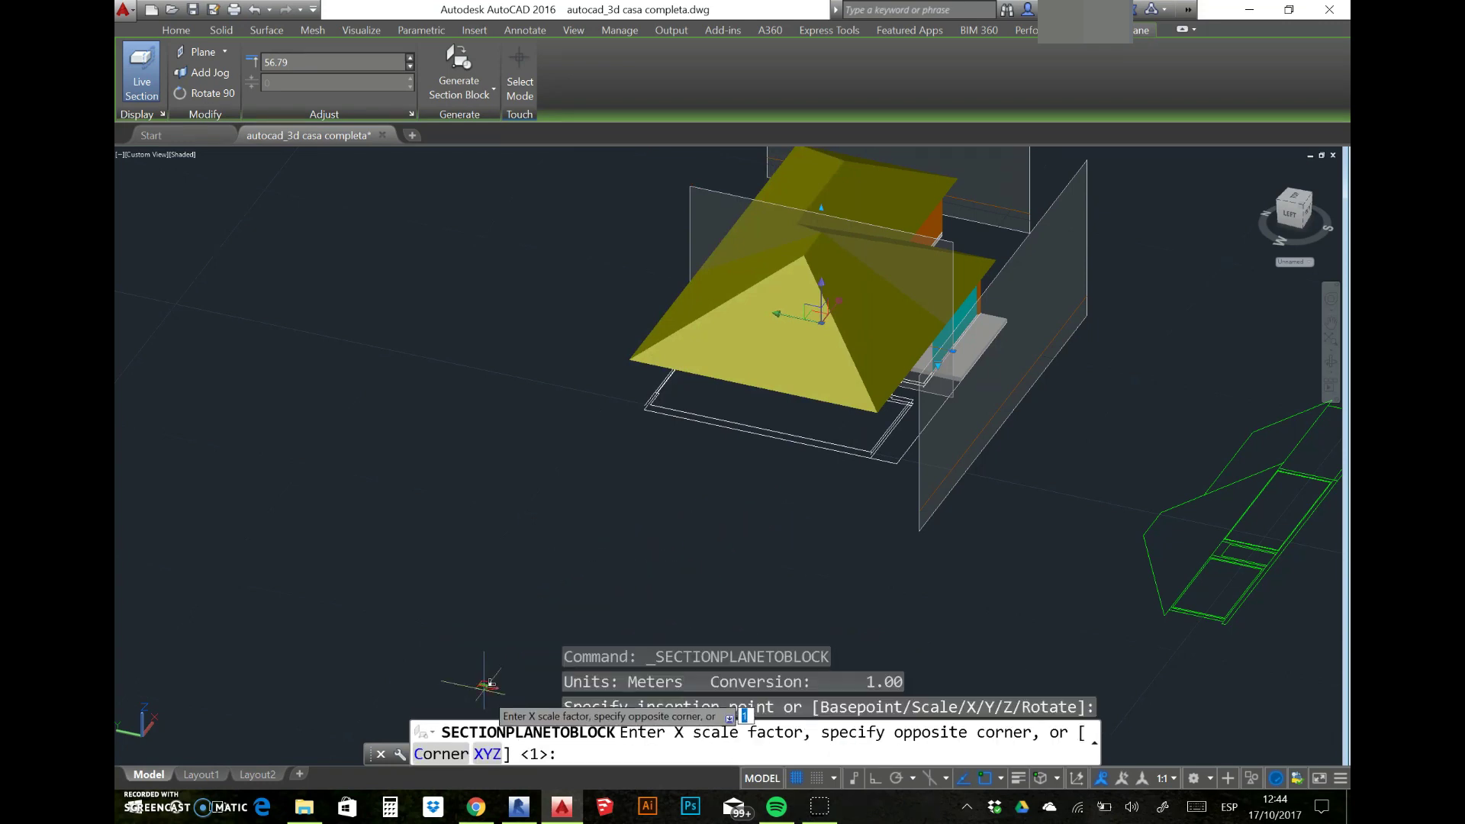
key(Return)
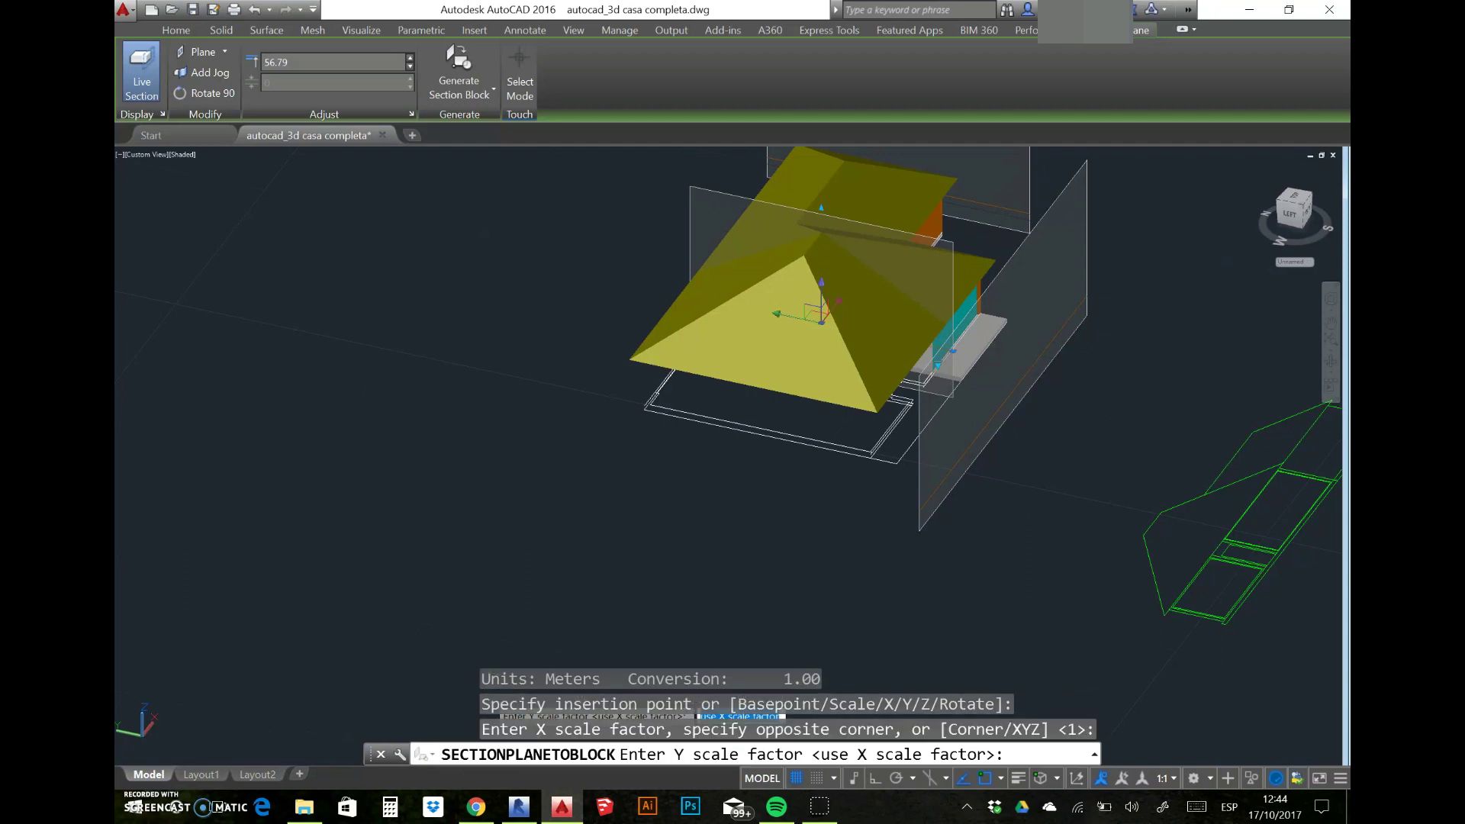
key(Return)
key(Return)
key(Escape)
key(Escape)
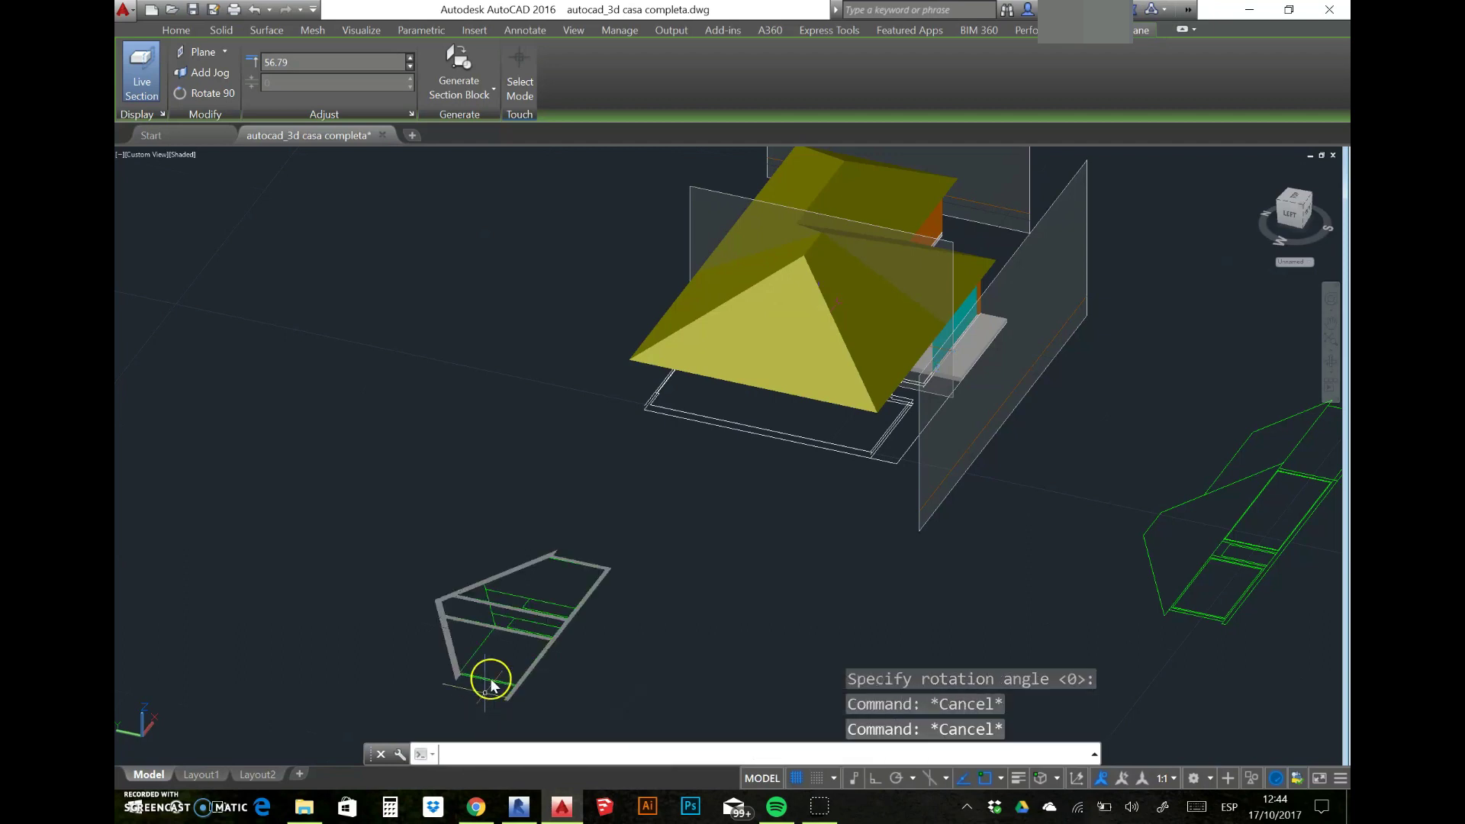
Step: Pan, orbit and zoom to view the placed section block from above, then select it
middle_drag(582, 631, 506, 620)
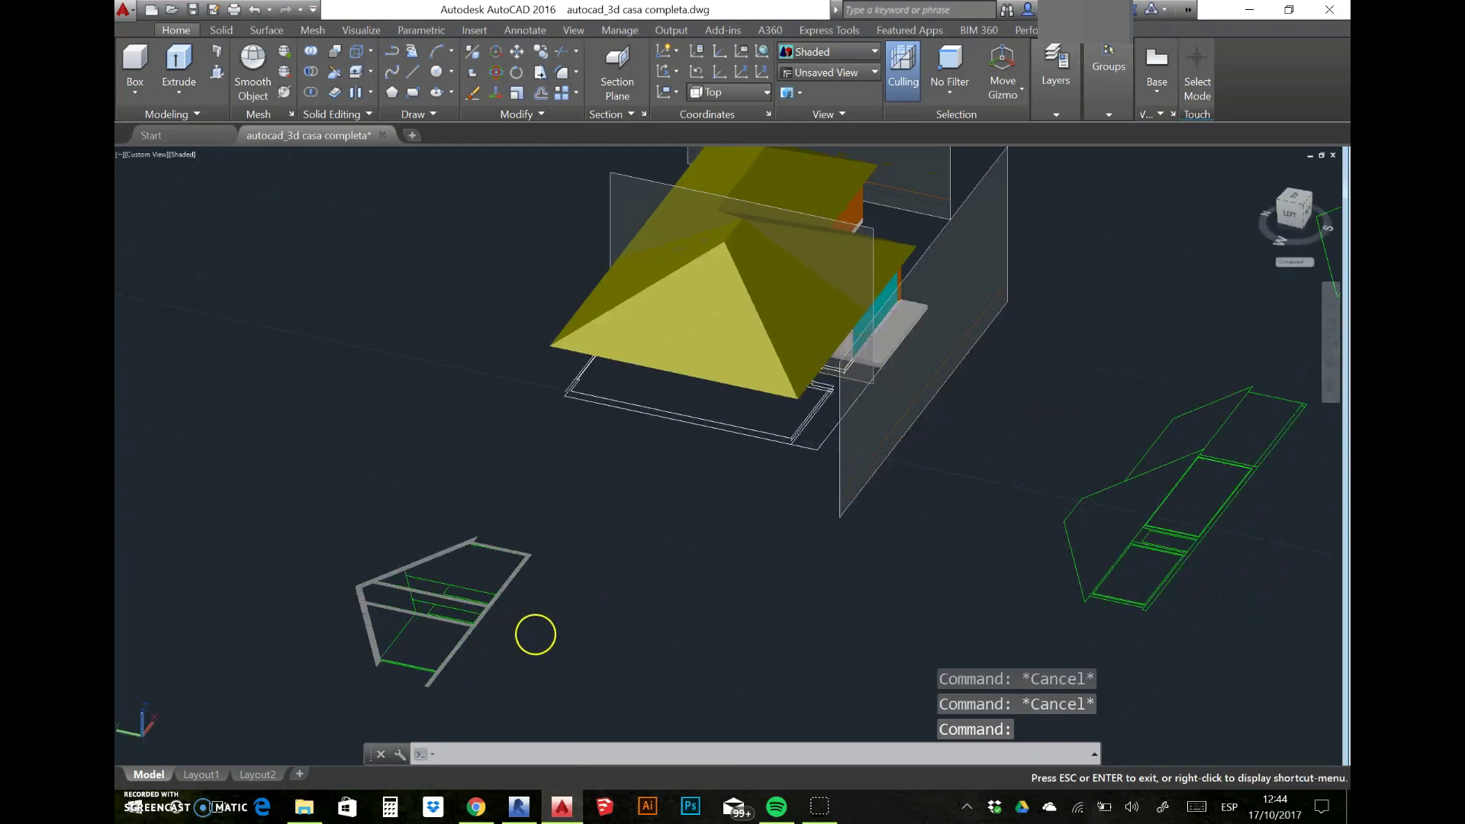
middle_drag(527, 614, 496, 610)
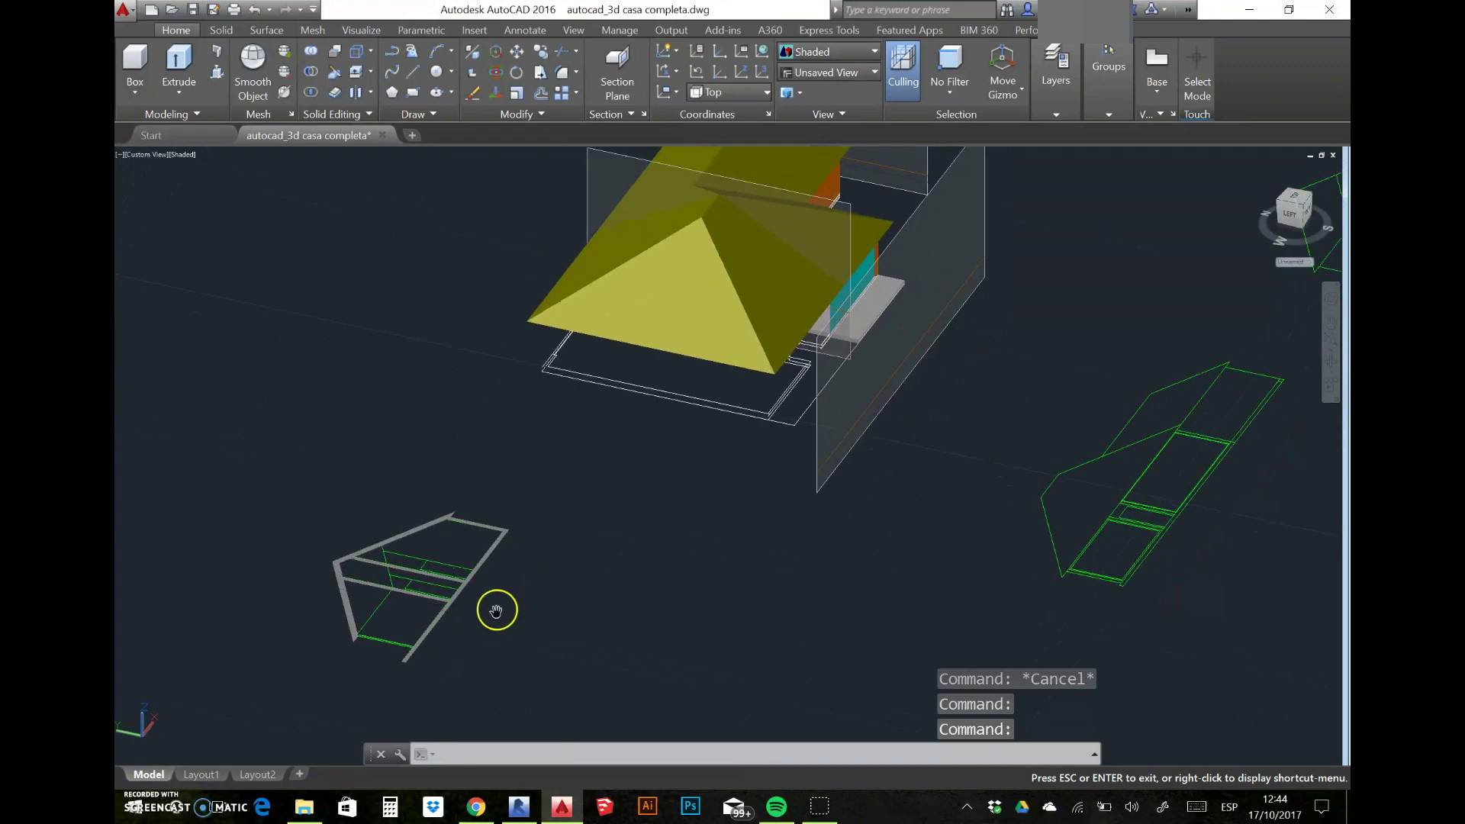
key(Escape)
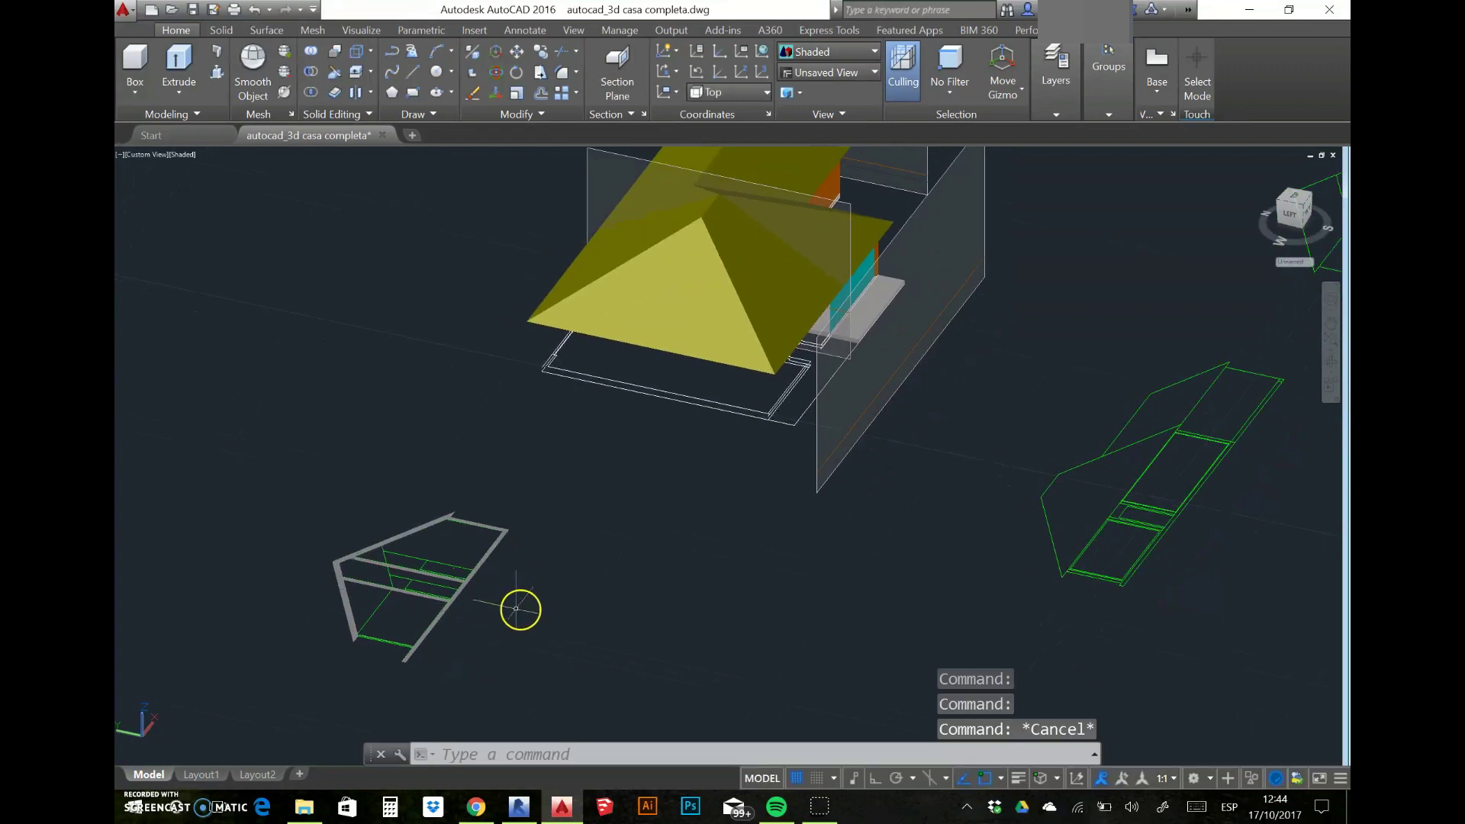
mouse_move(528, 616)
shift+middle_down()
mouse_move(331, 488)
mouse_move(624, 501)
shift+middle_up()
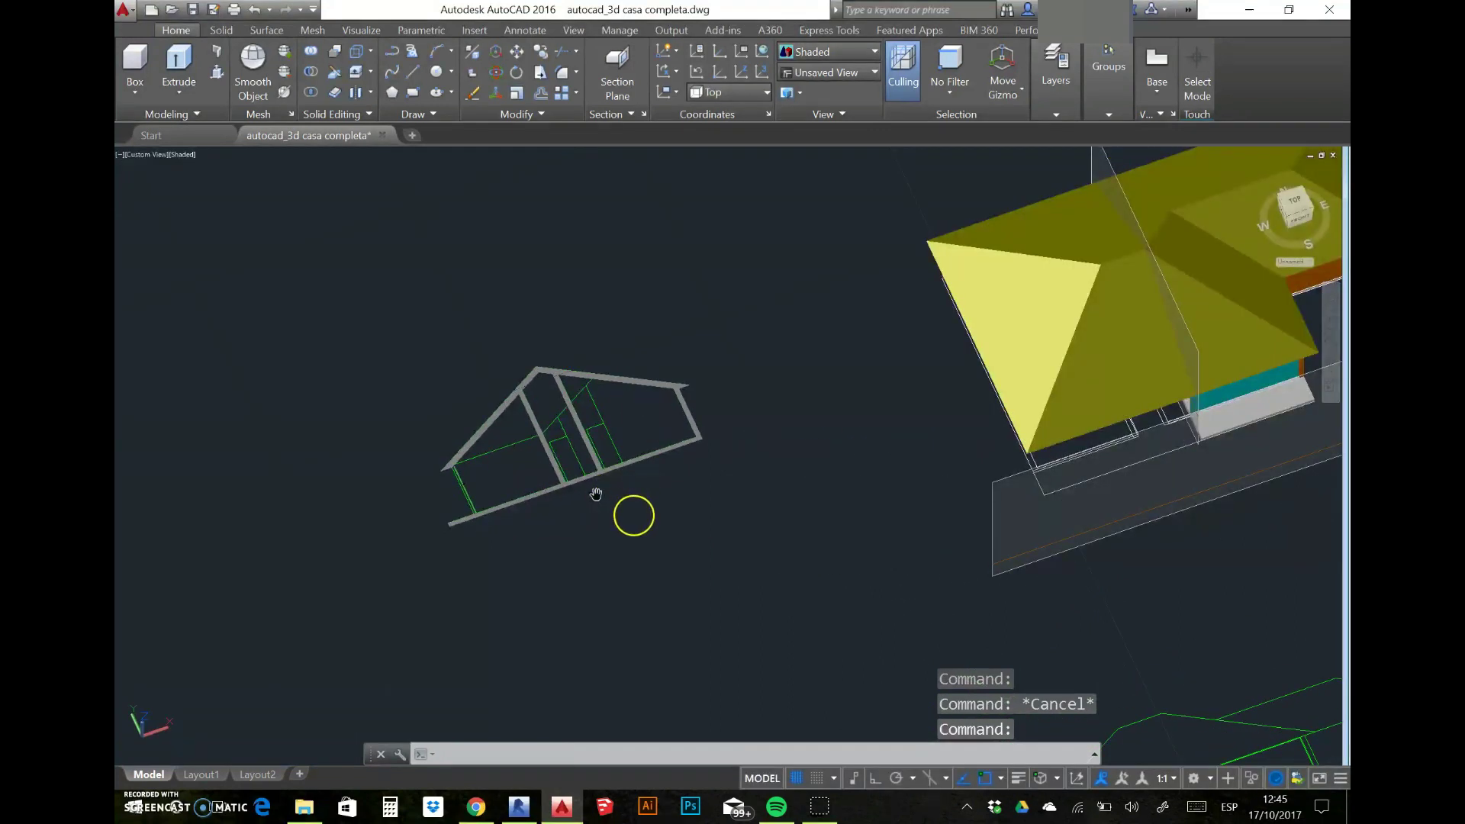
key(Escape)
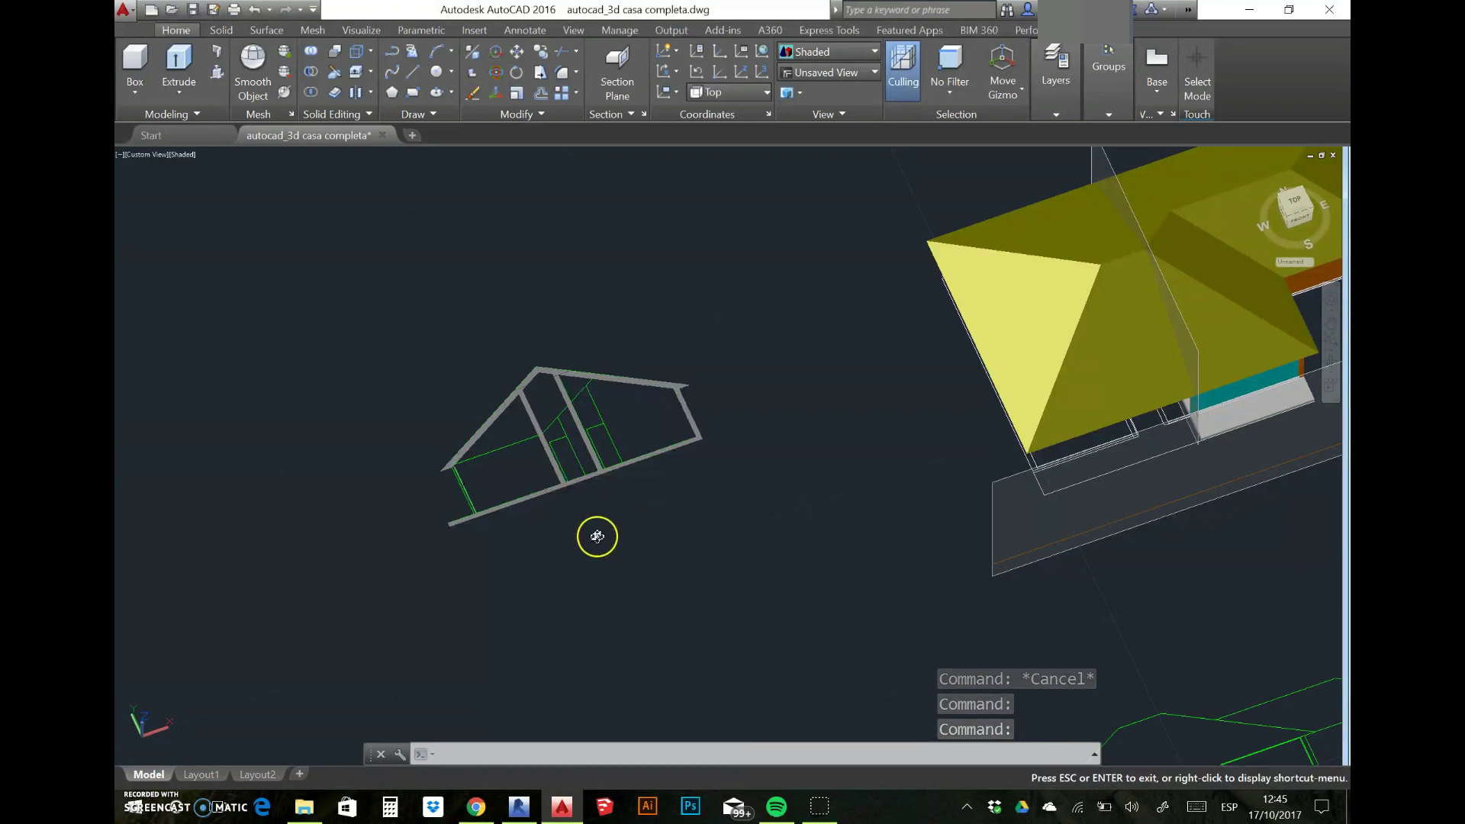
shift+middle_drag(629, 511, 501, 329)
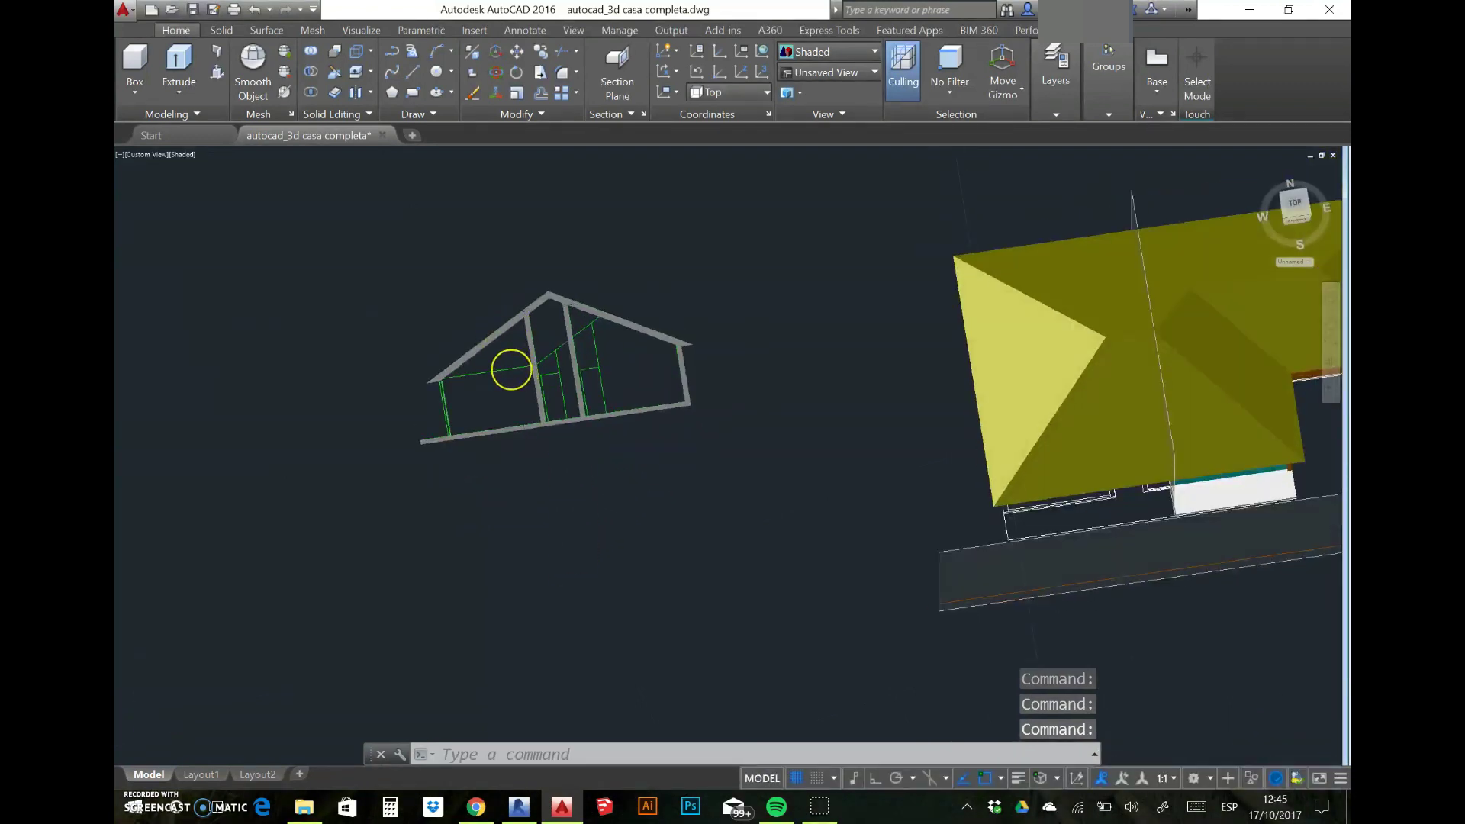
scroll(515, 366, up, 2)
scroll(499, 364, up, 3)
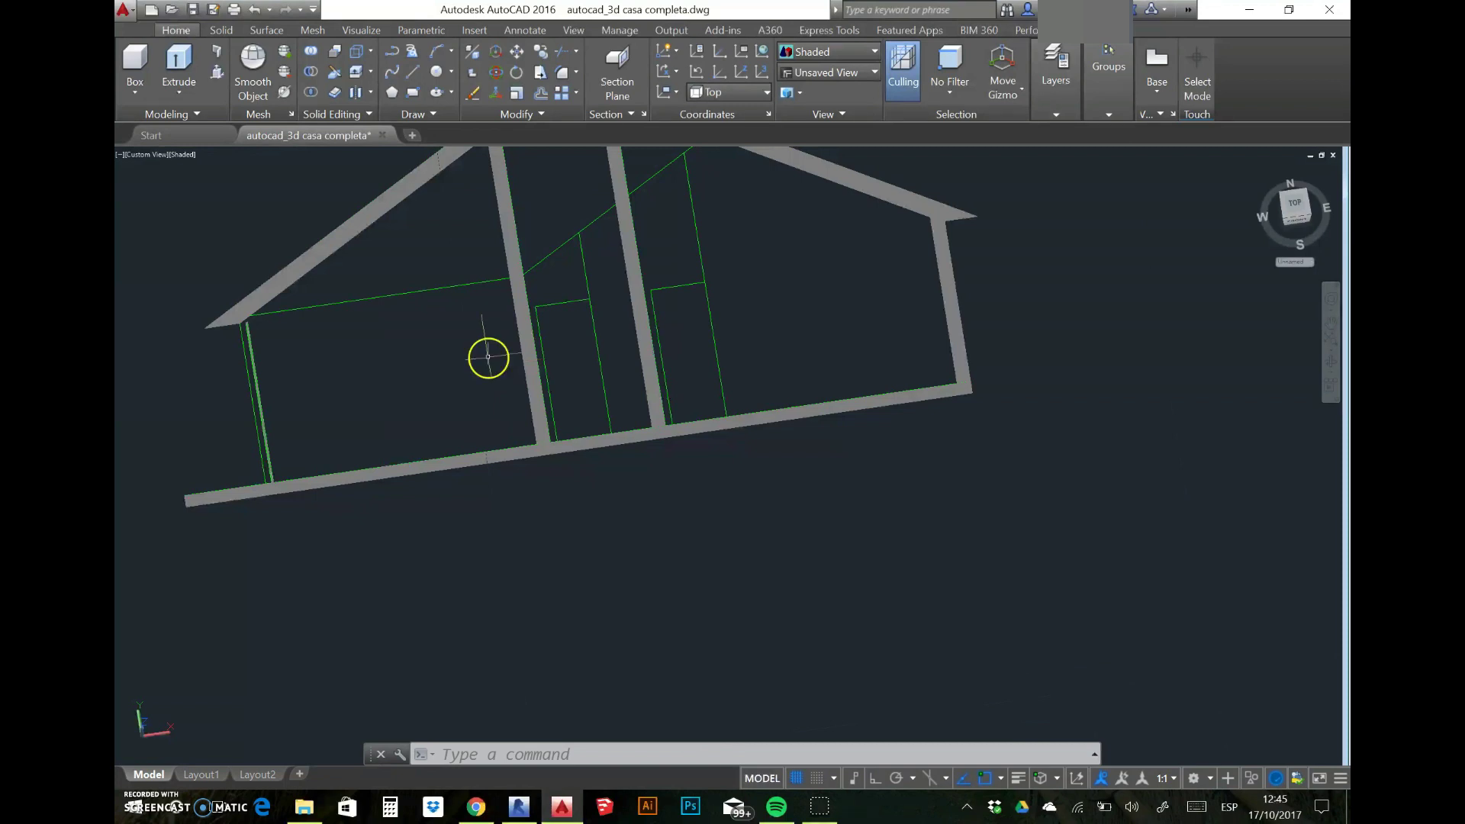
click(440, 289)
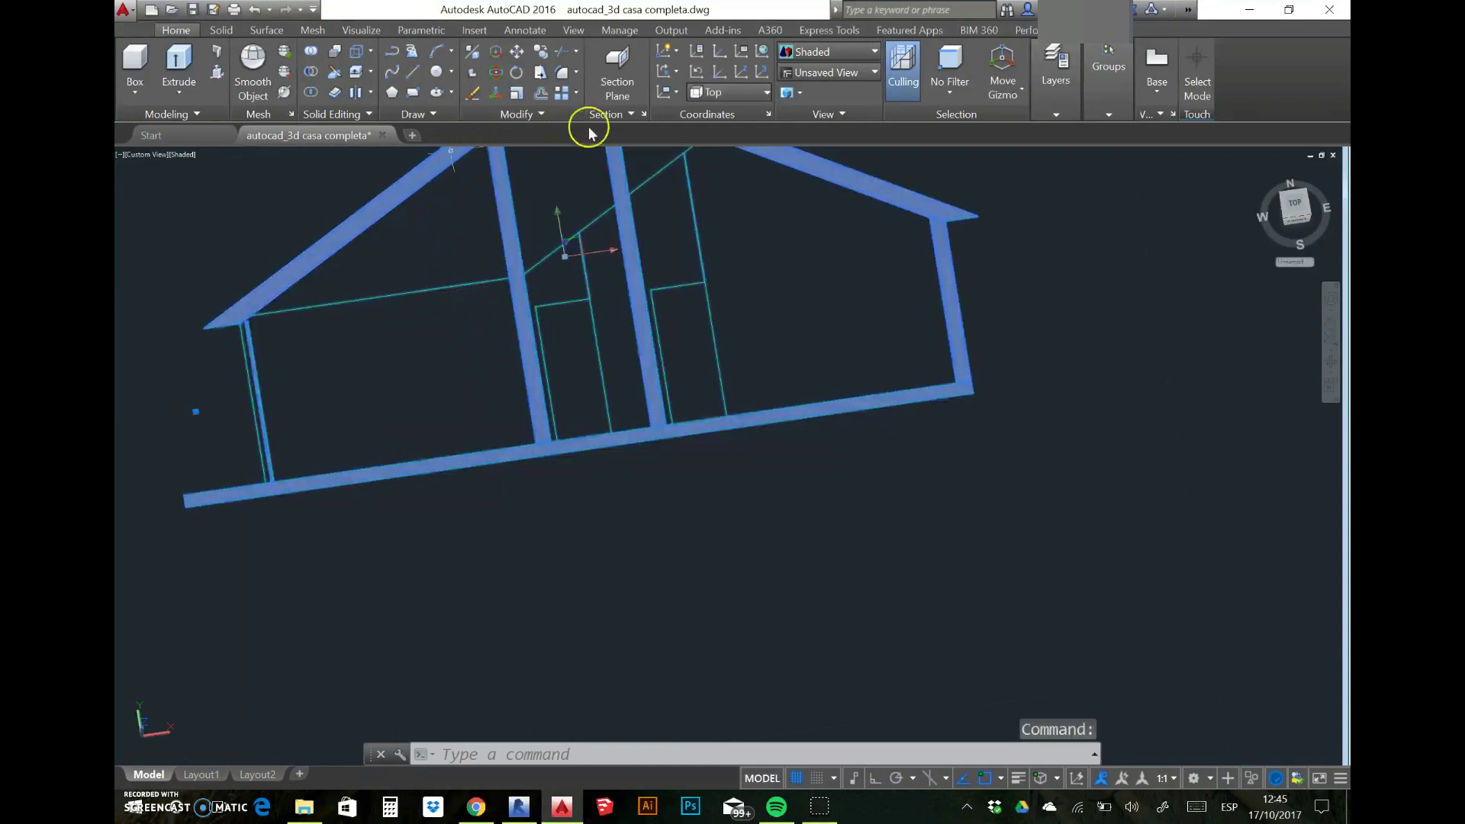
Step: Explode the section block and select a short green line to confirm it is separate
click(529, 113)
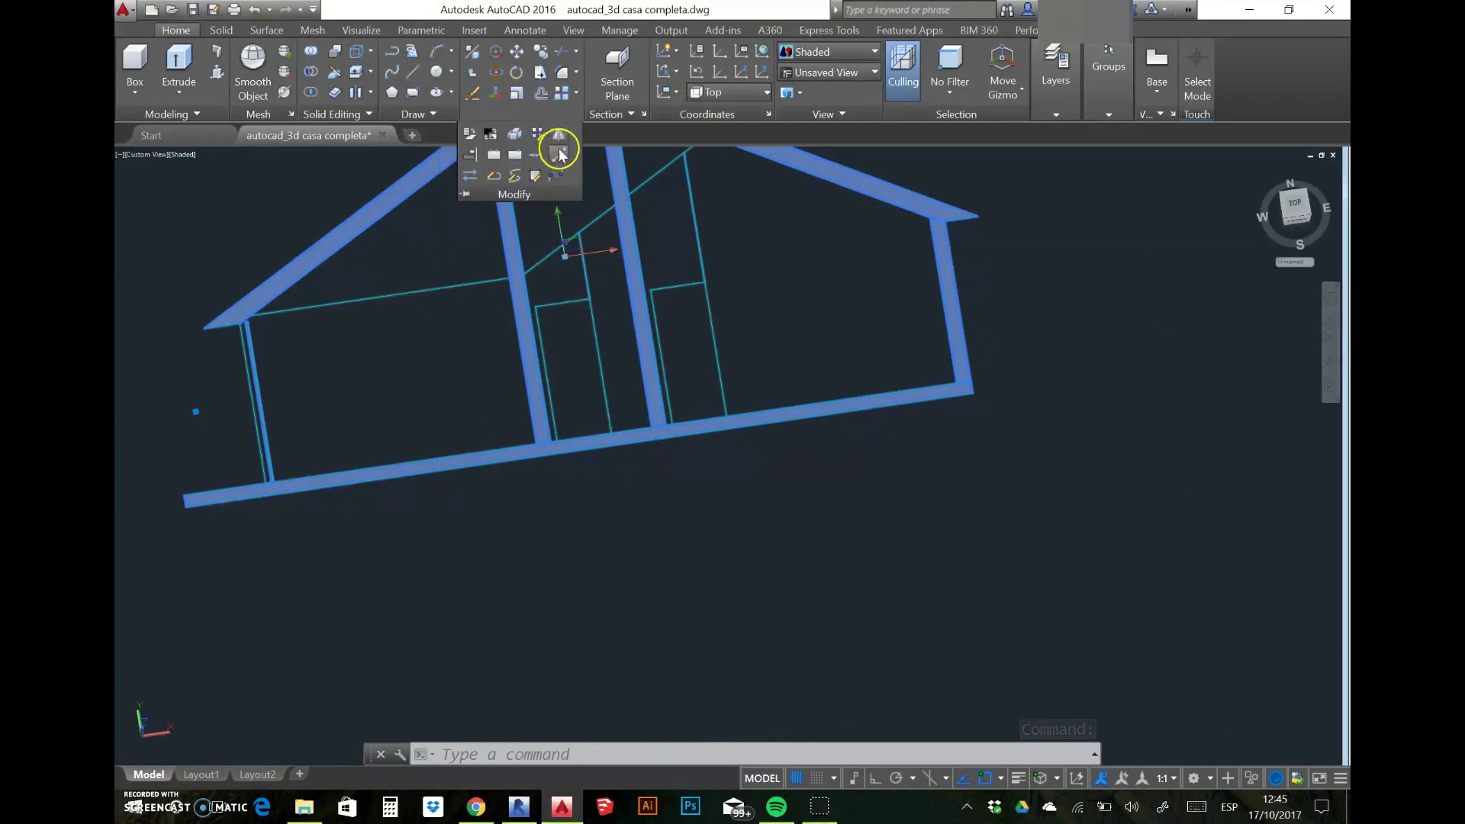
click(517, 149)
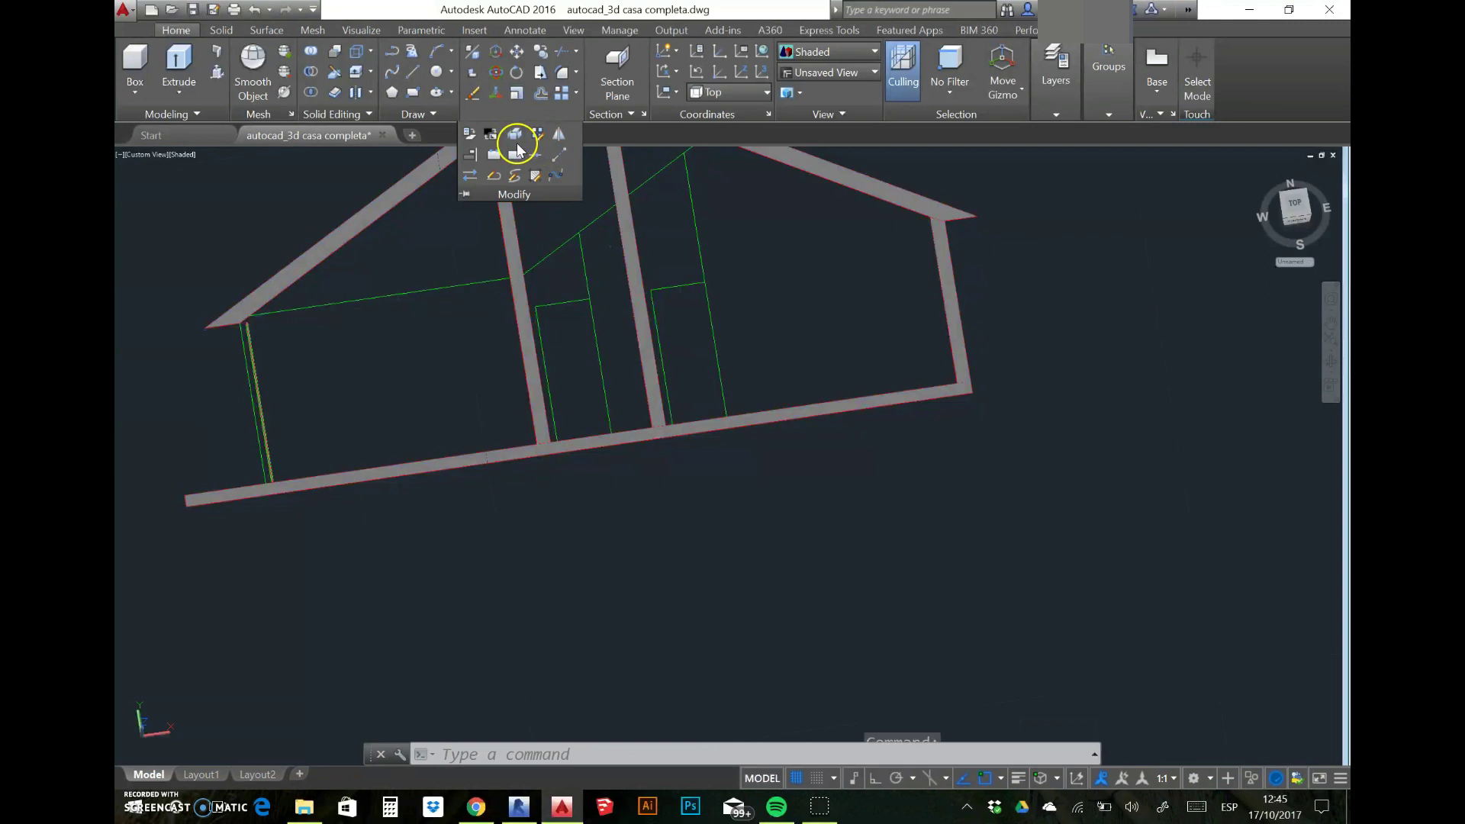
click(467, 325)
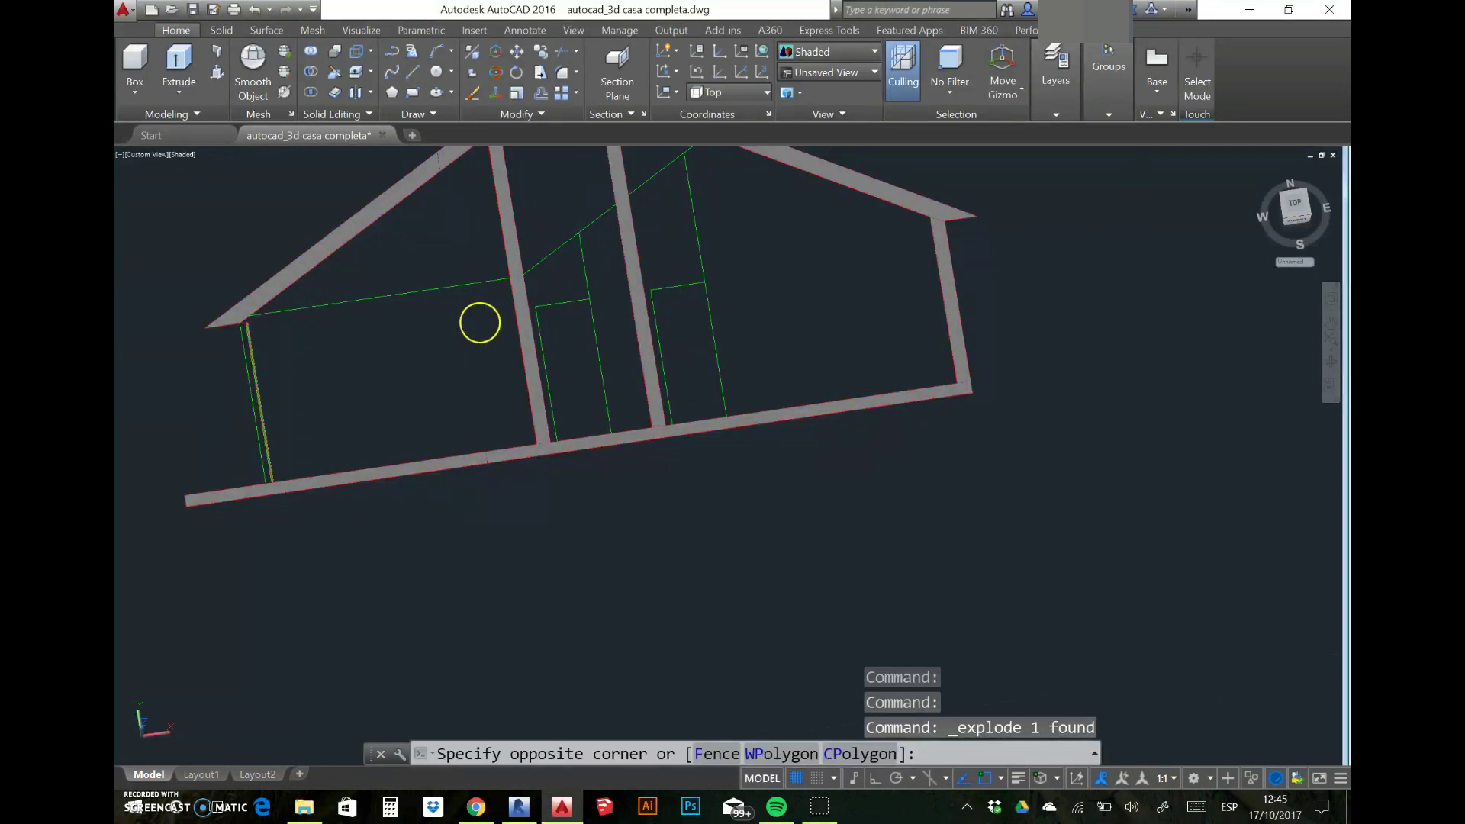
drag(468, 324, 575, 299)
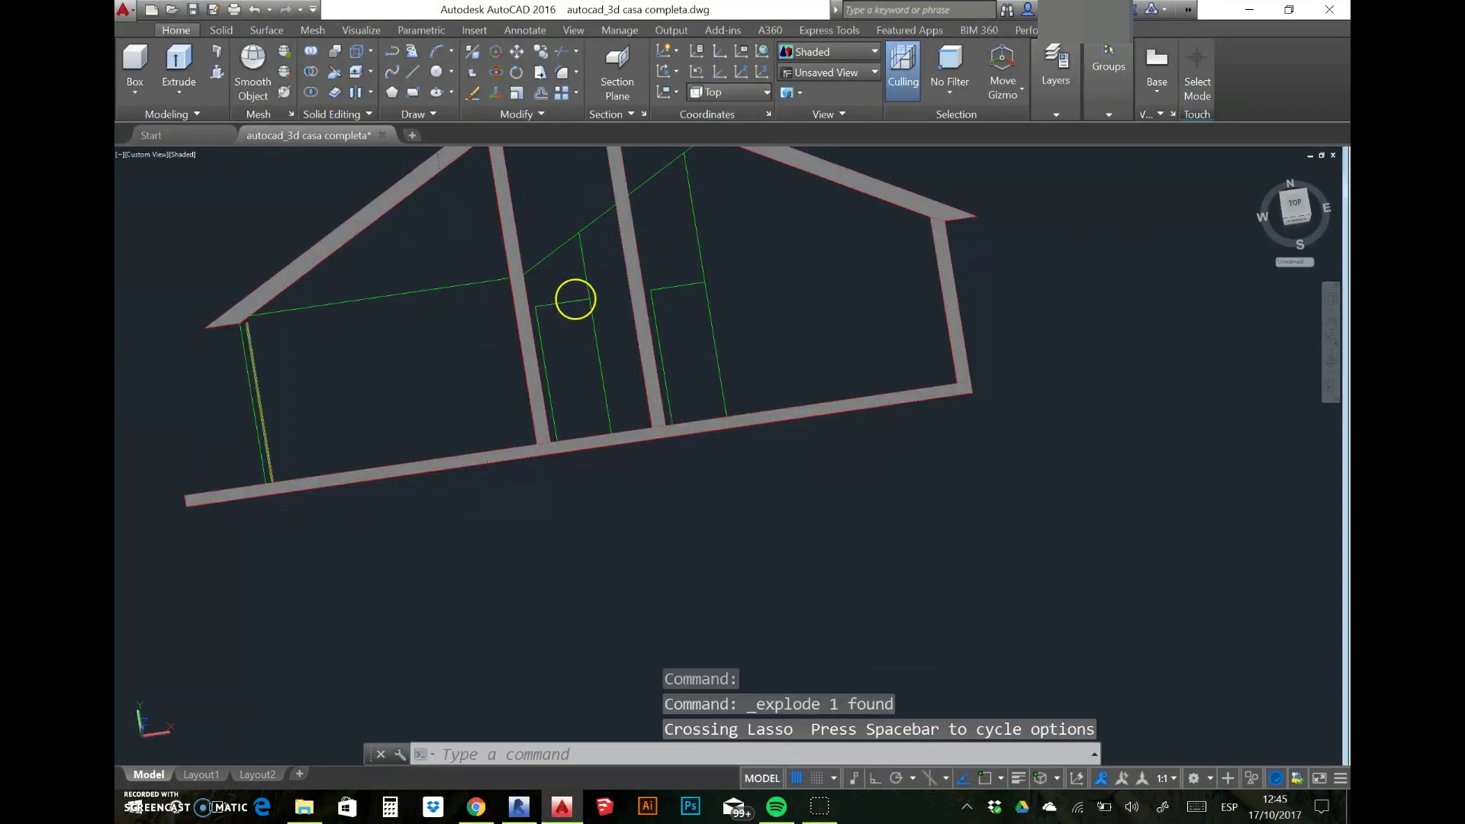
key(Escape)
click(560, 300)
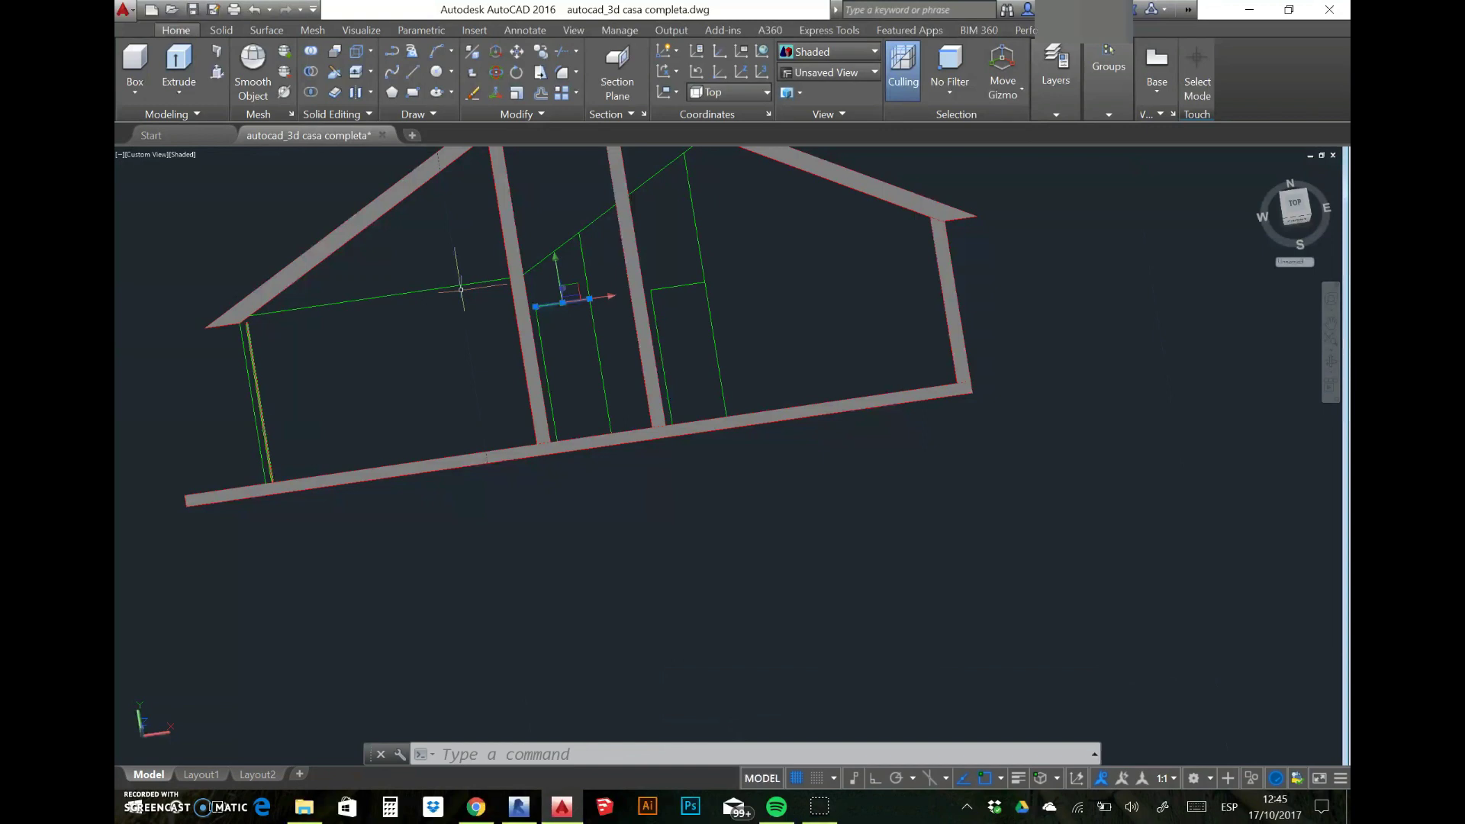
Step: Window-select both door outlines and set their colour to Red in Properties
shift+middle_drag(461, 290, 540, 317)
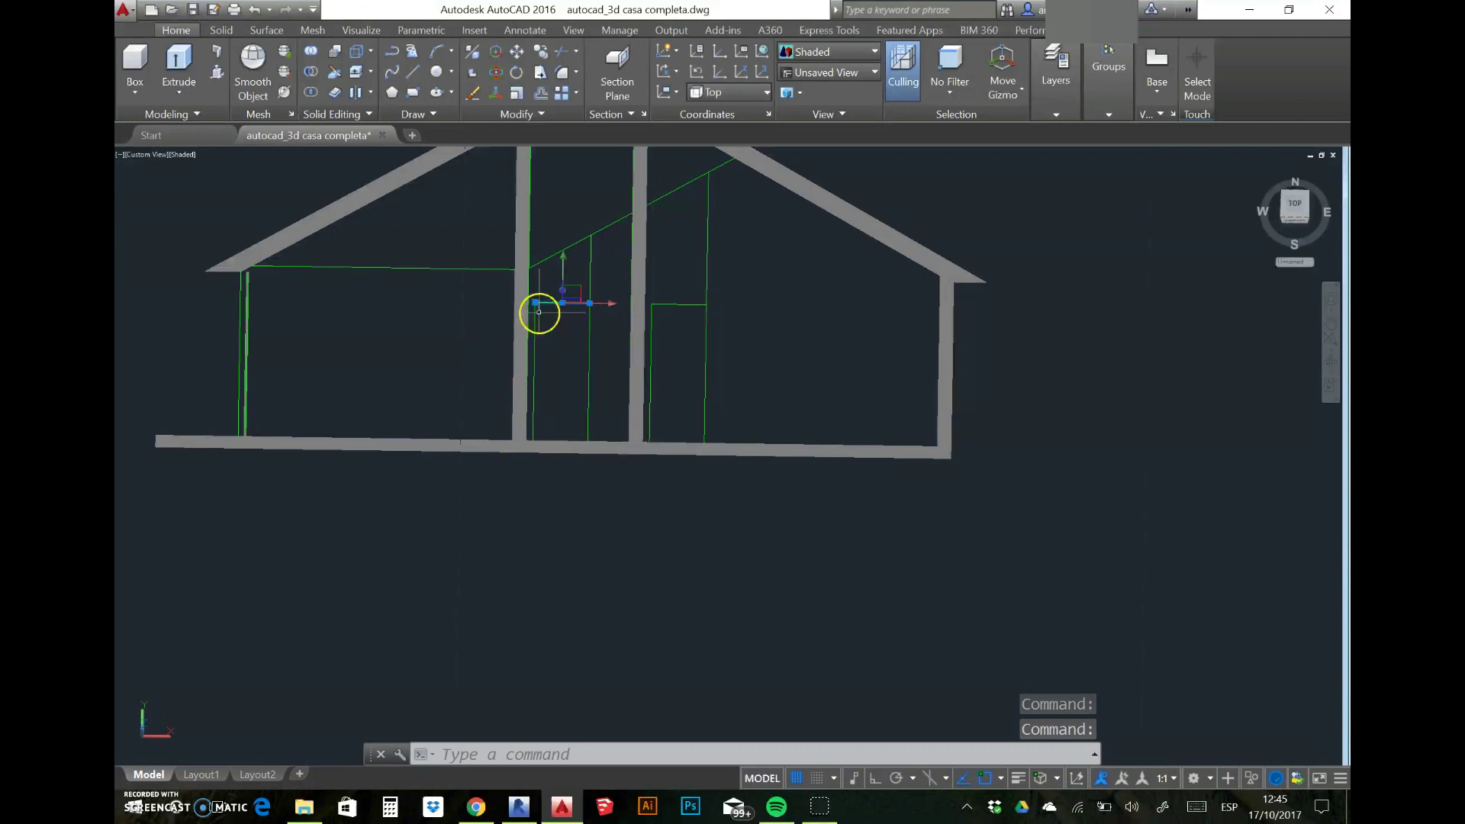
click(484, 286)
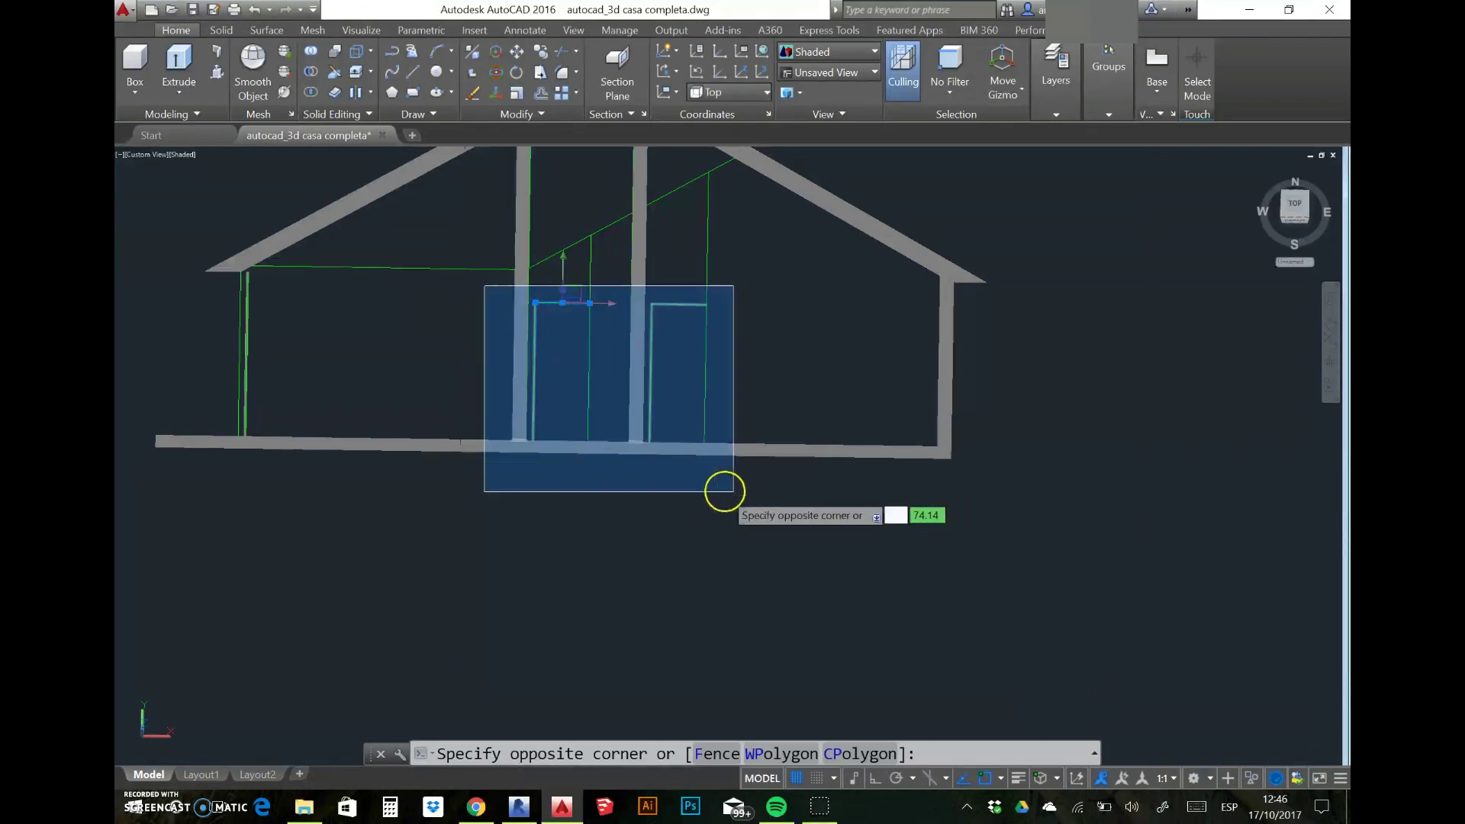
click(727, 490)
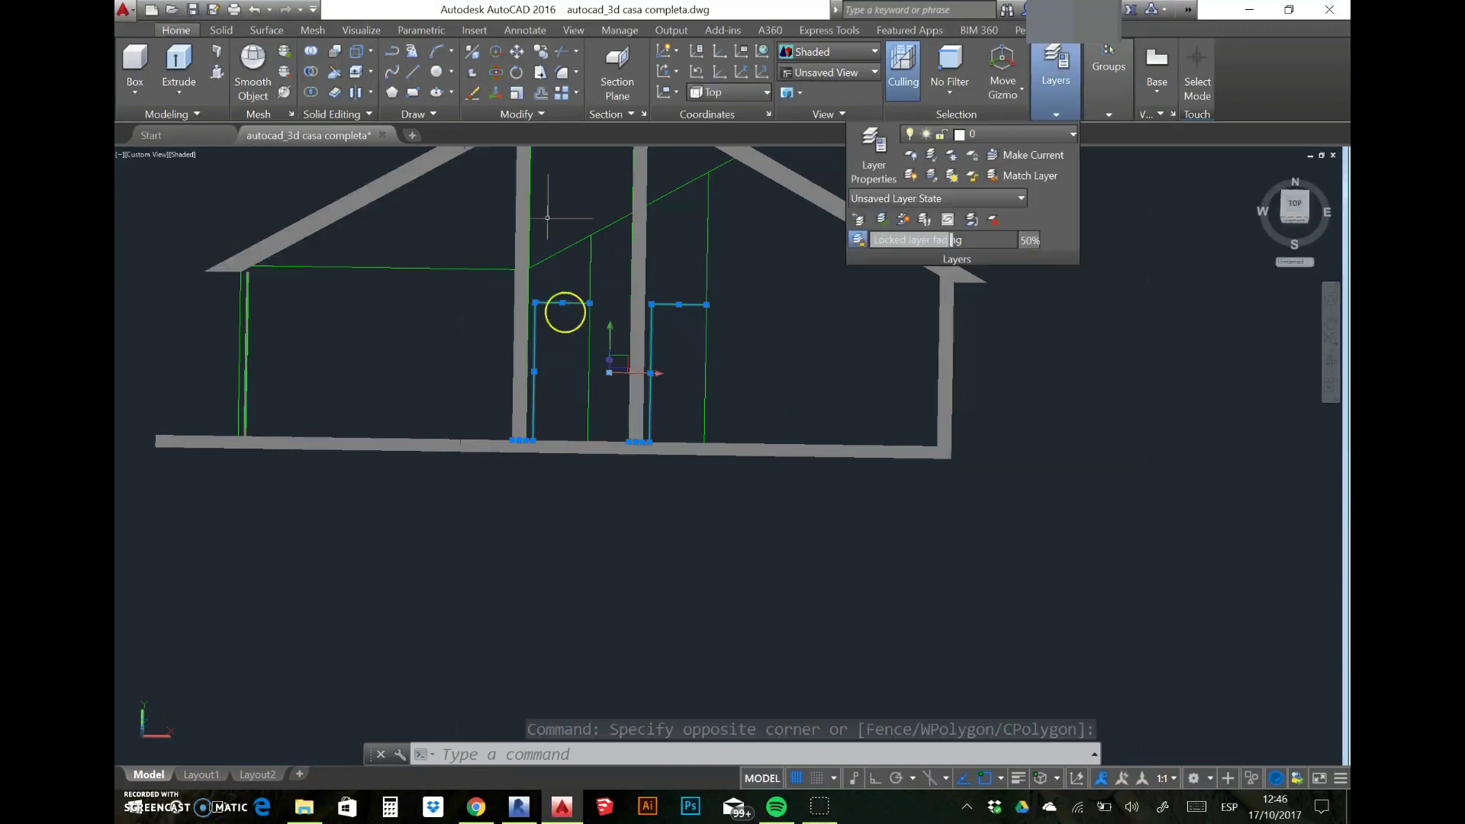
right_click(572, 309)
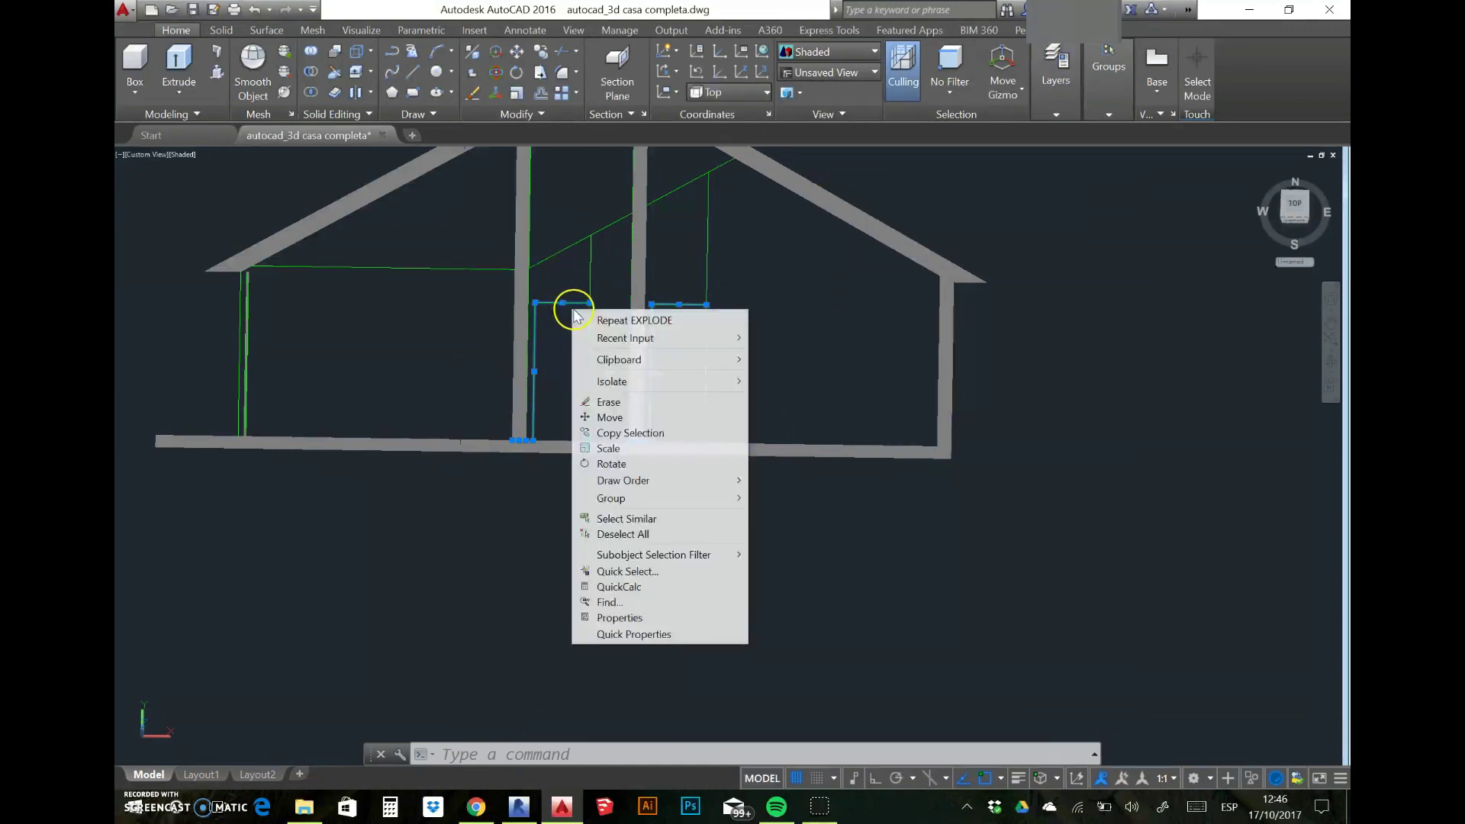
click(636, 618)
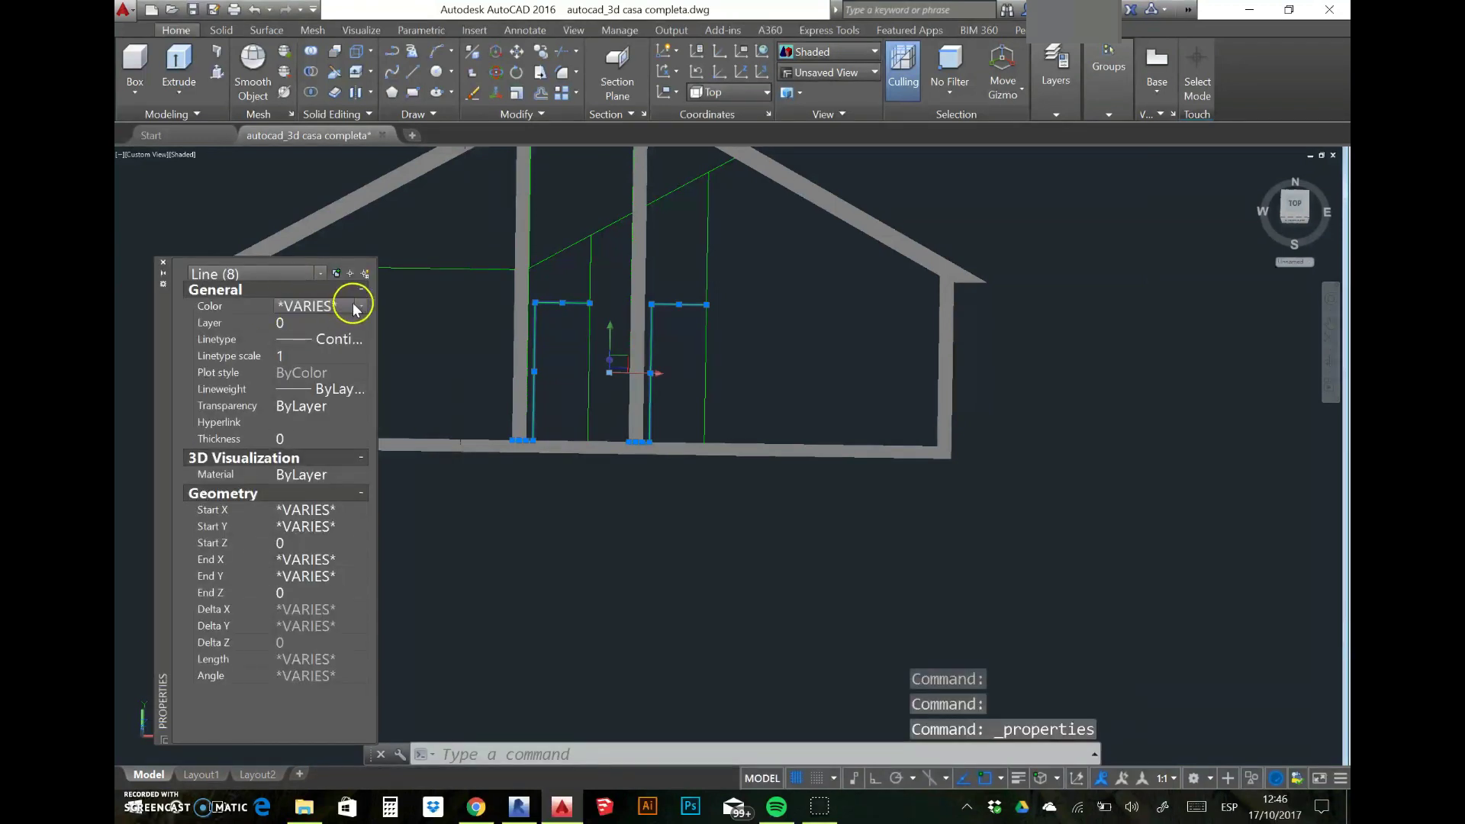
click(360, 306)
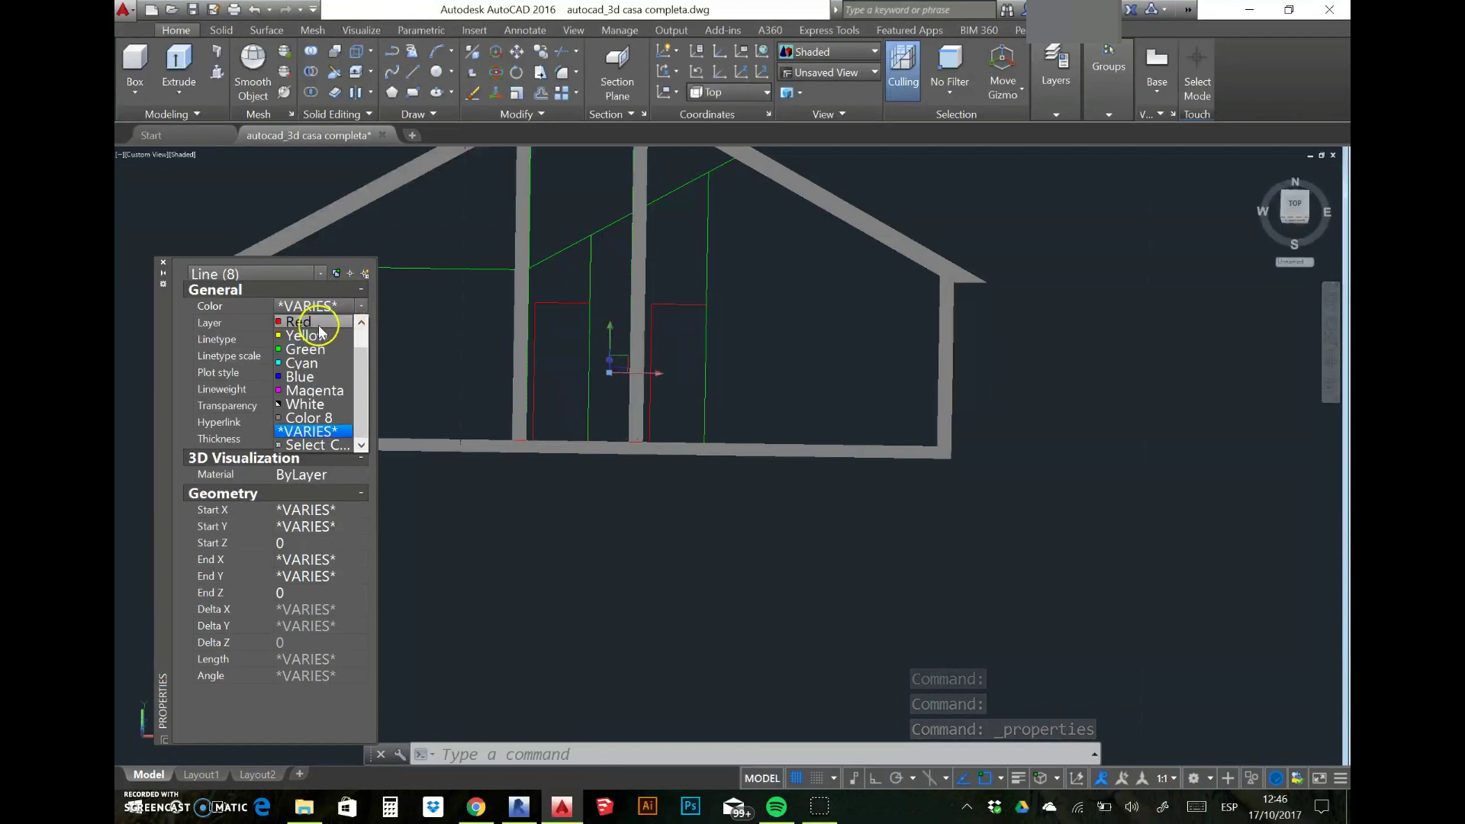
click(327, 326)
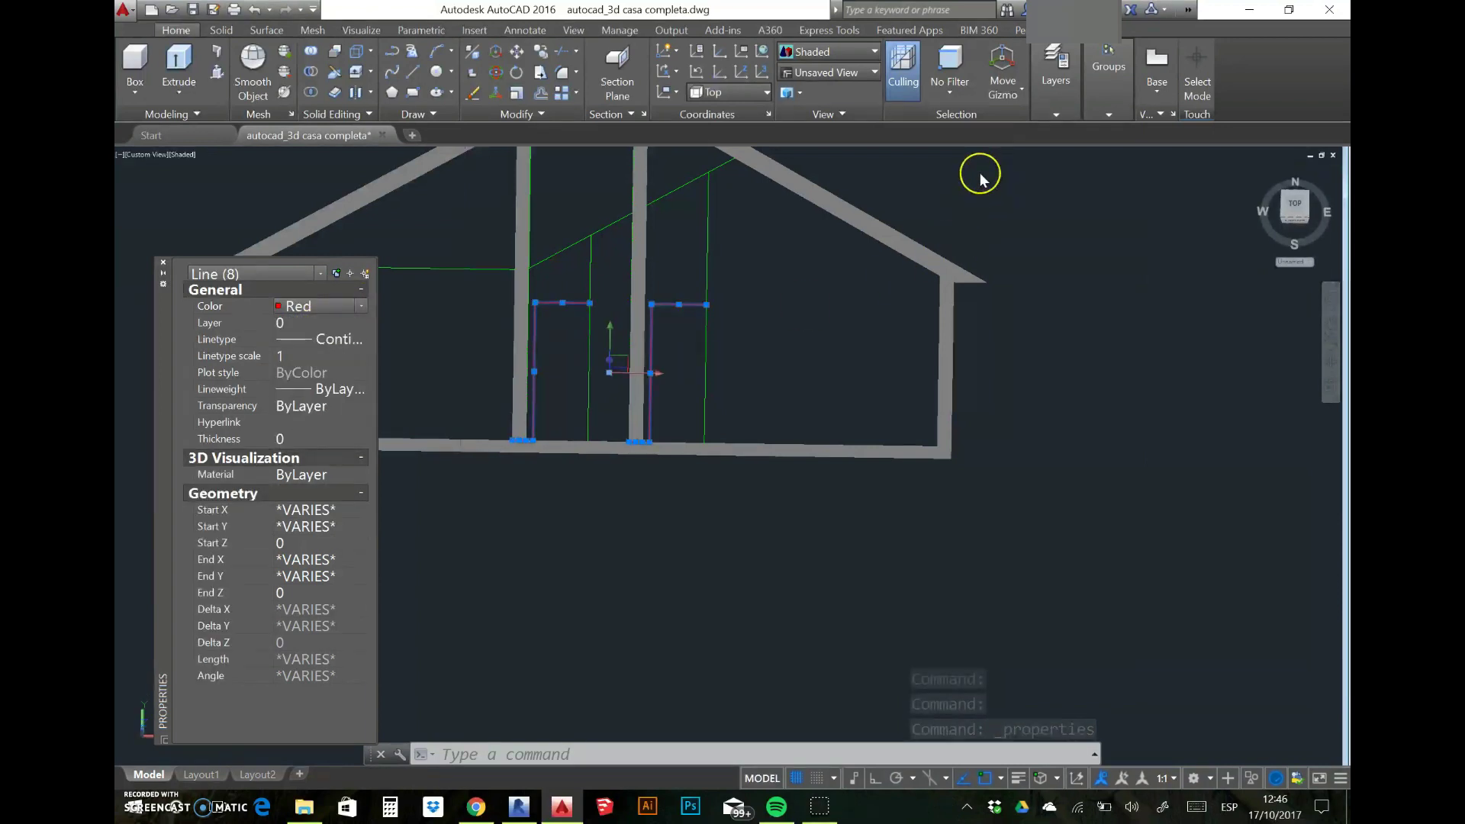